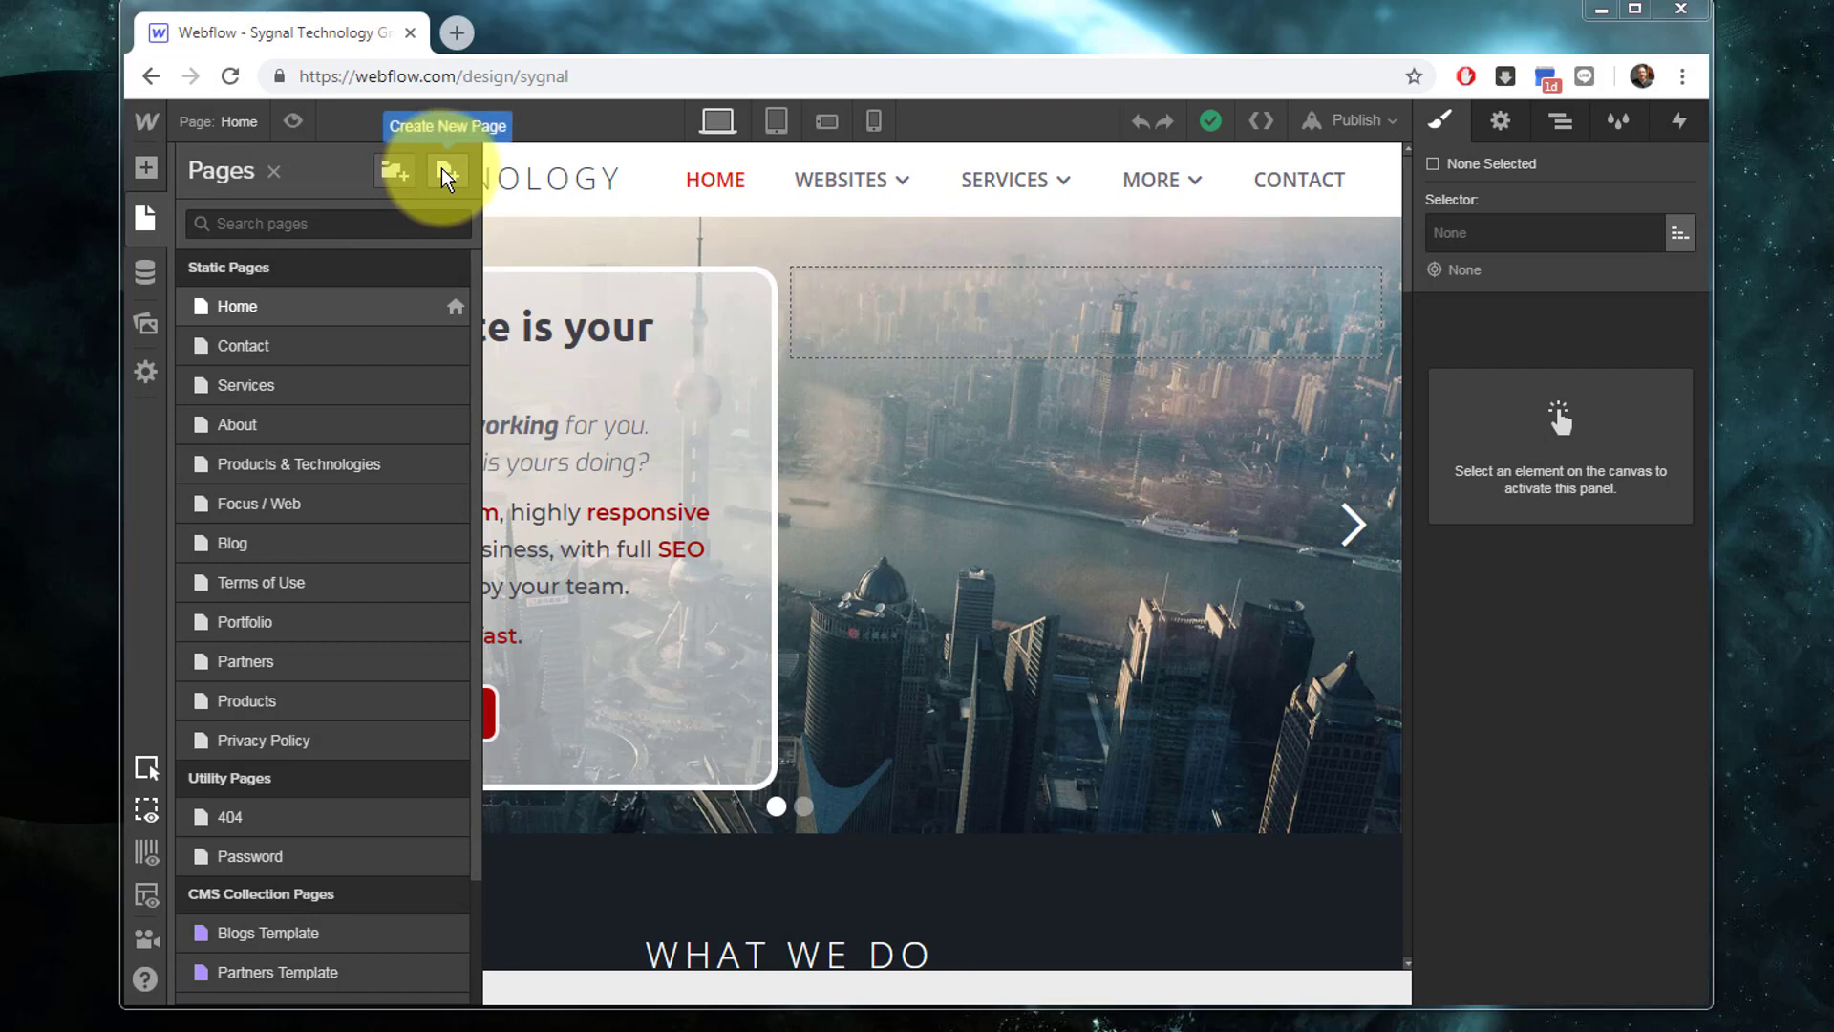
Step: Create a root page named '1' with password protection on and a password set
{"action": "left_click", "coordinate": [445, 175]}
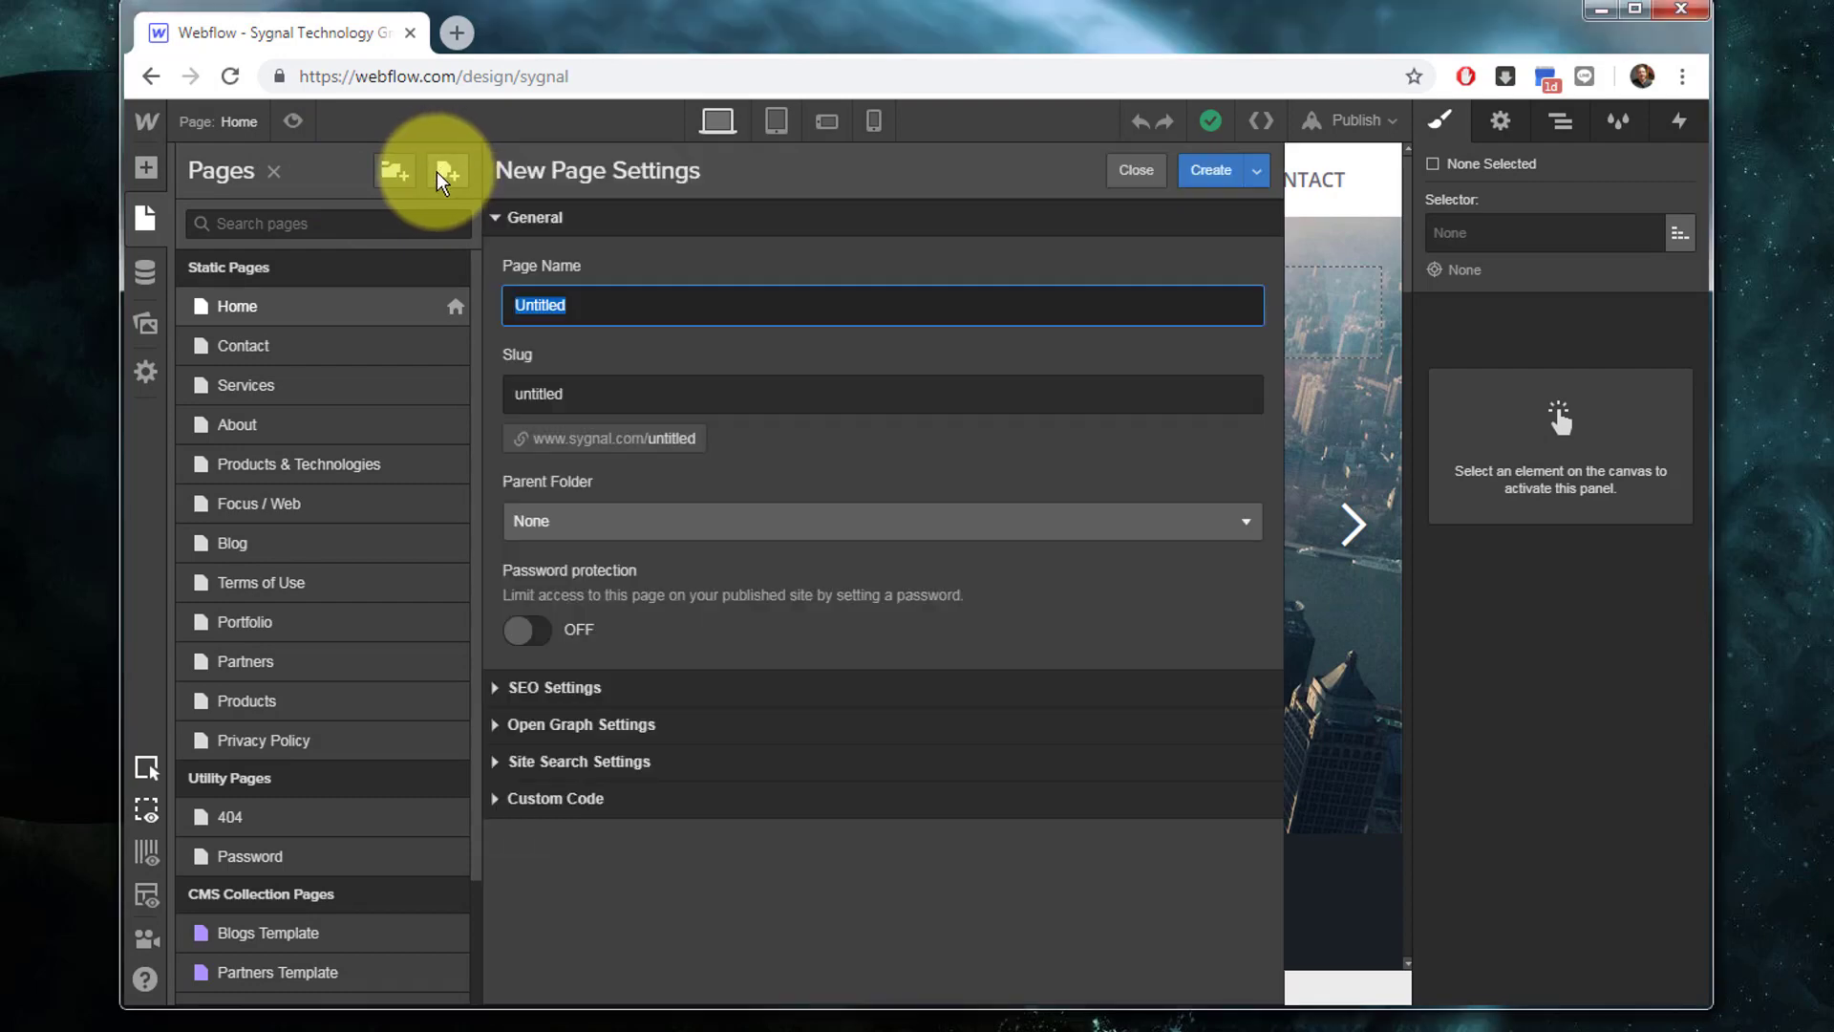
{"action": "key", "text": "BackSpace"}
{"action": "type", "text": "1"}
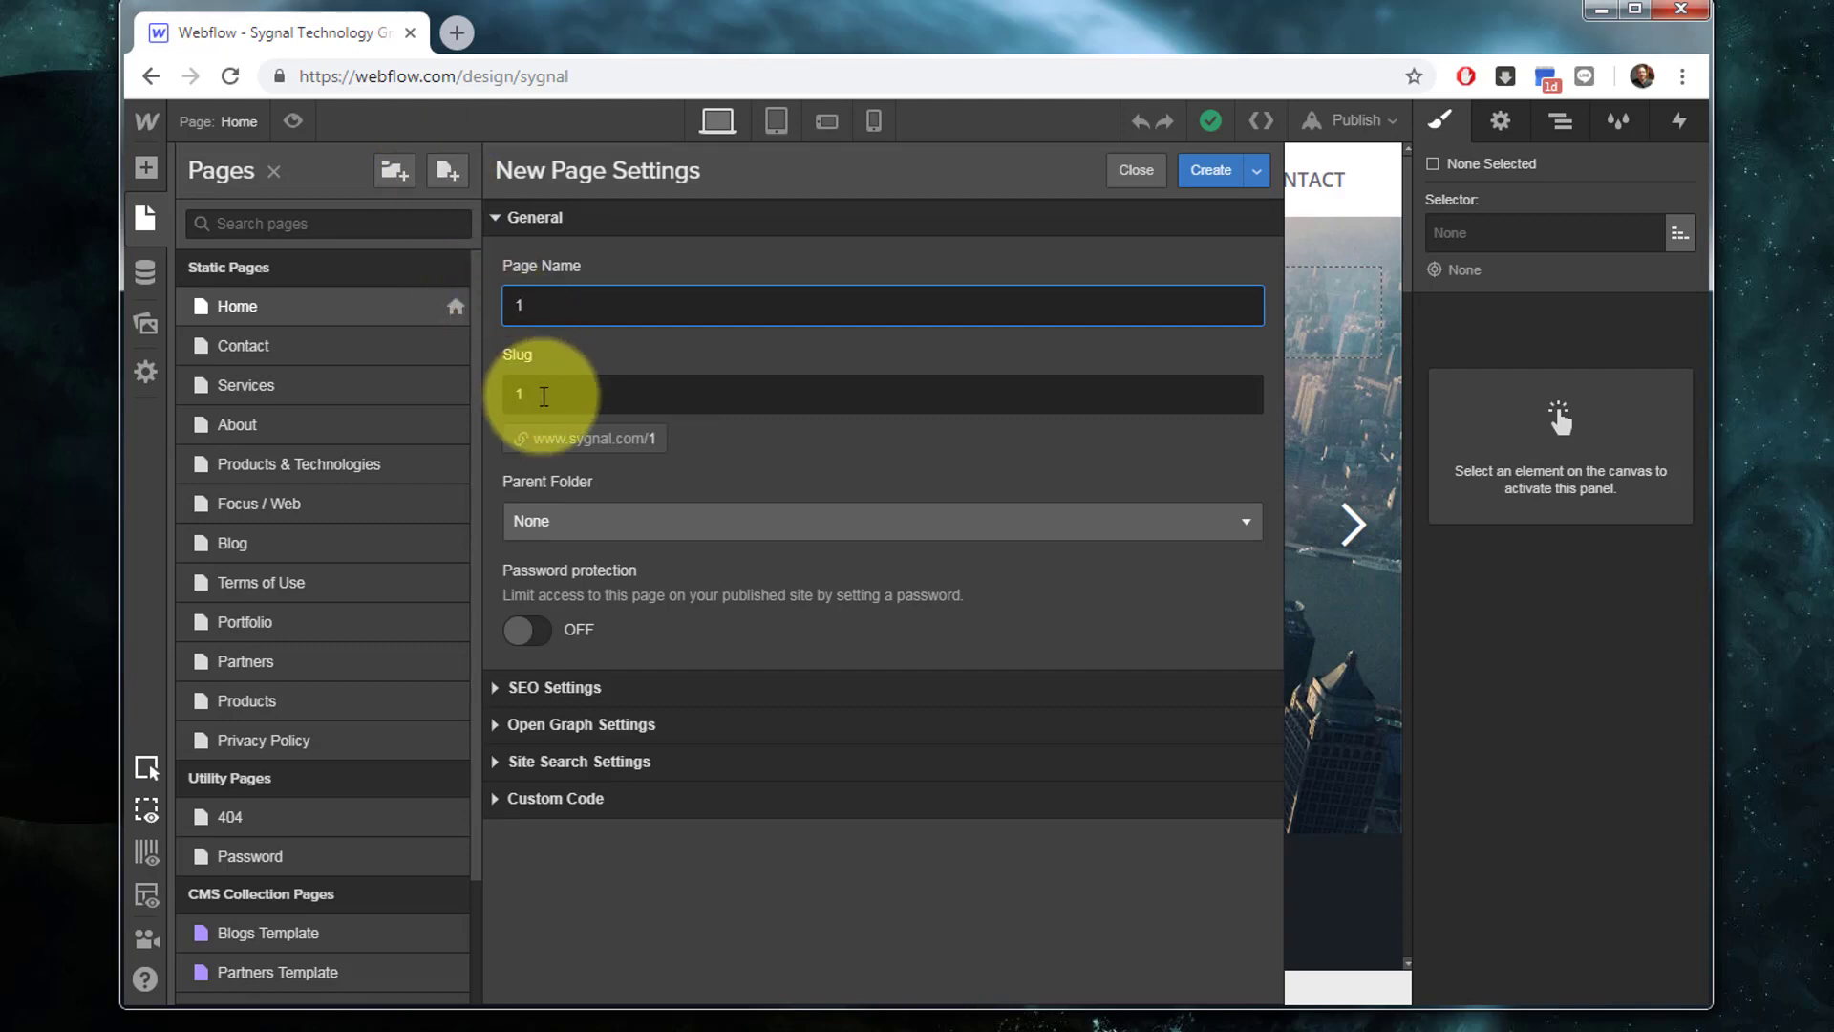
{"action": "left_click", "coordinate": [525, 395]}
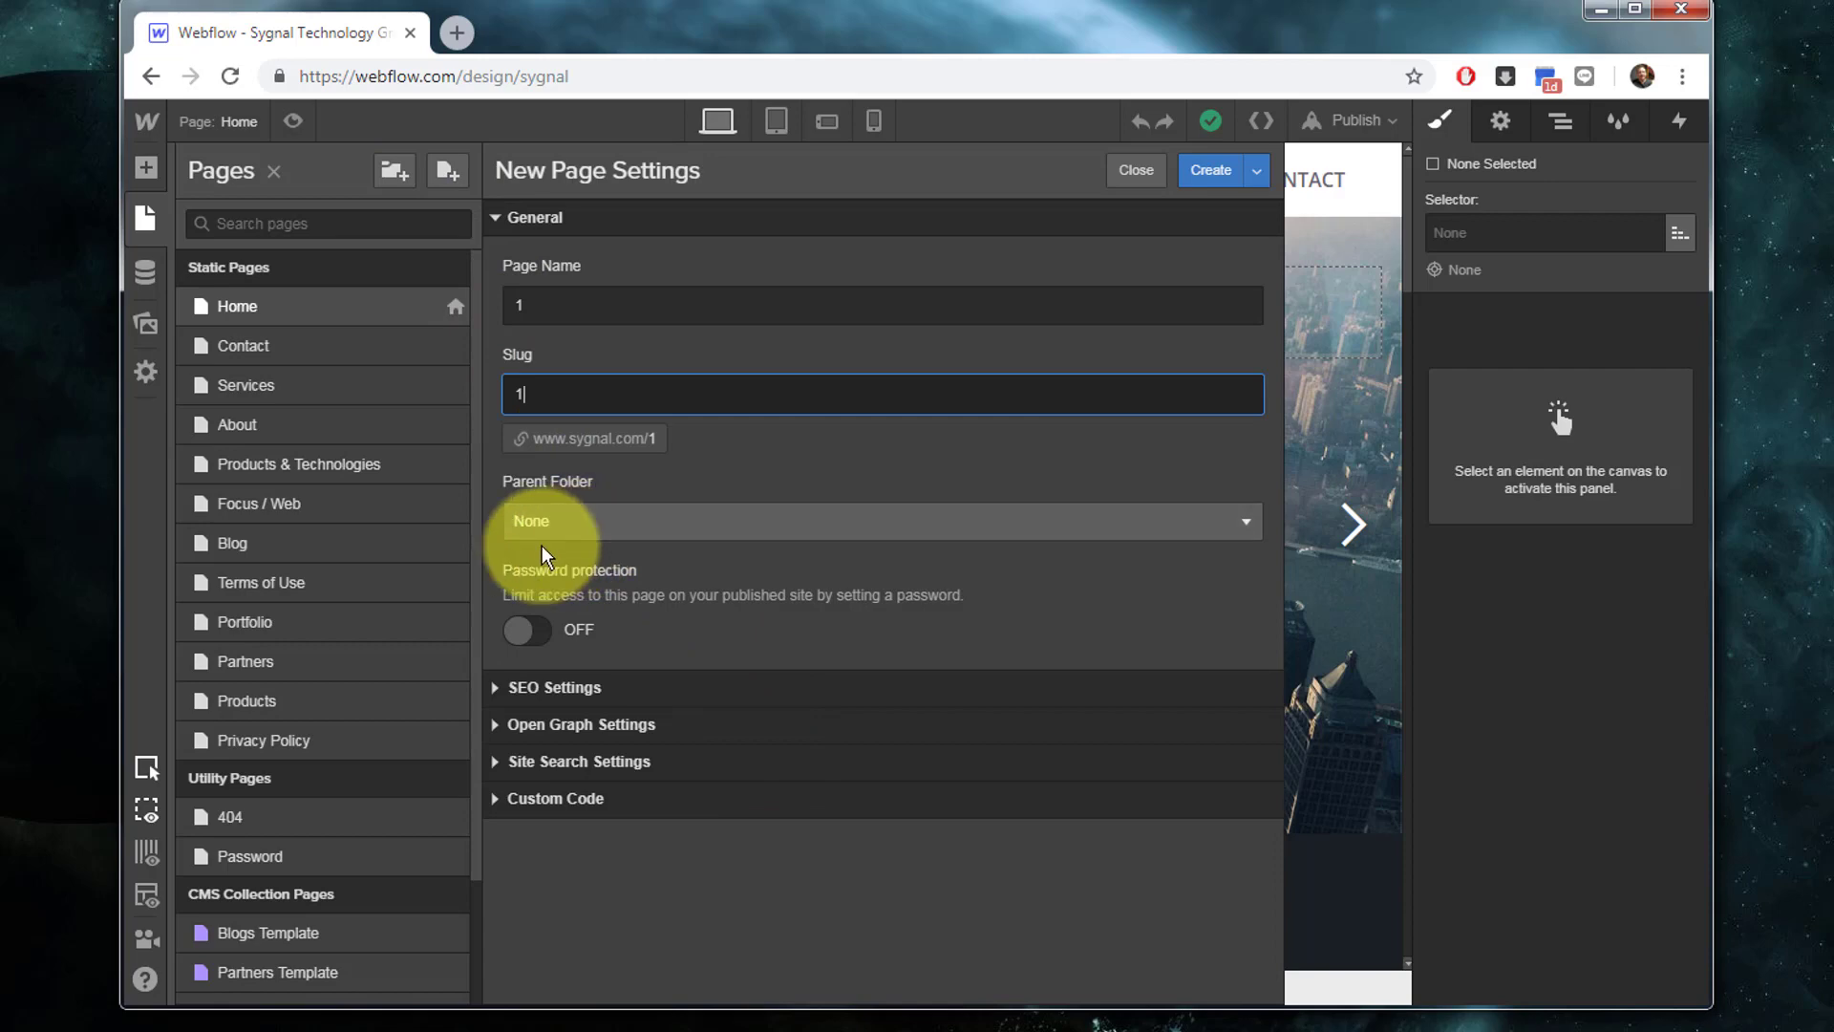
{"action": "left_click", "coordinate": [525, 631]}
{"action": "left_click", "coordinate": [537, 721]}
{"action": "type", "text": "1"}
{"action": "left_click", "coordinate": [1209, 171]}
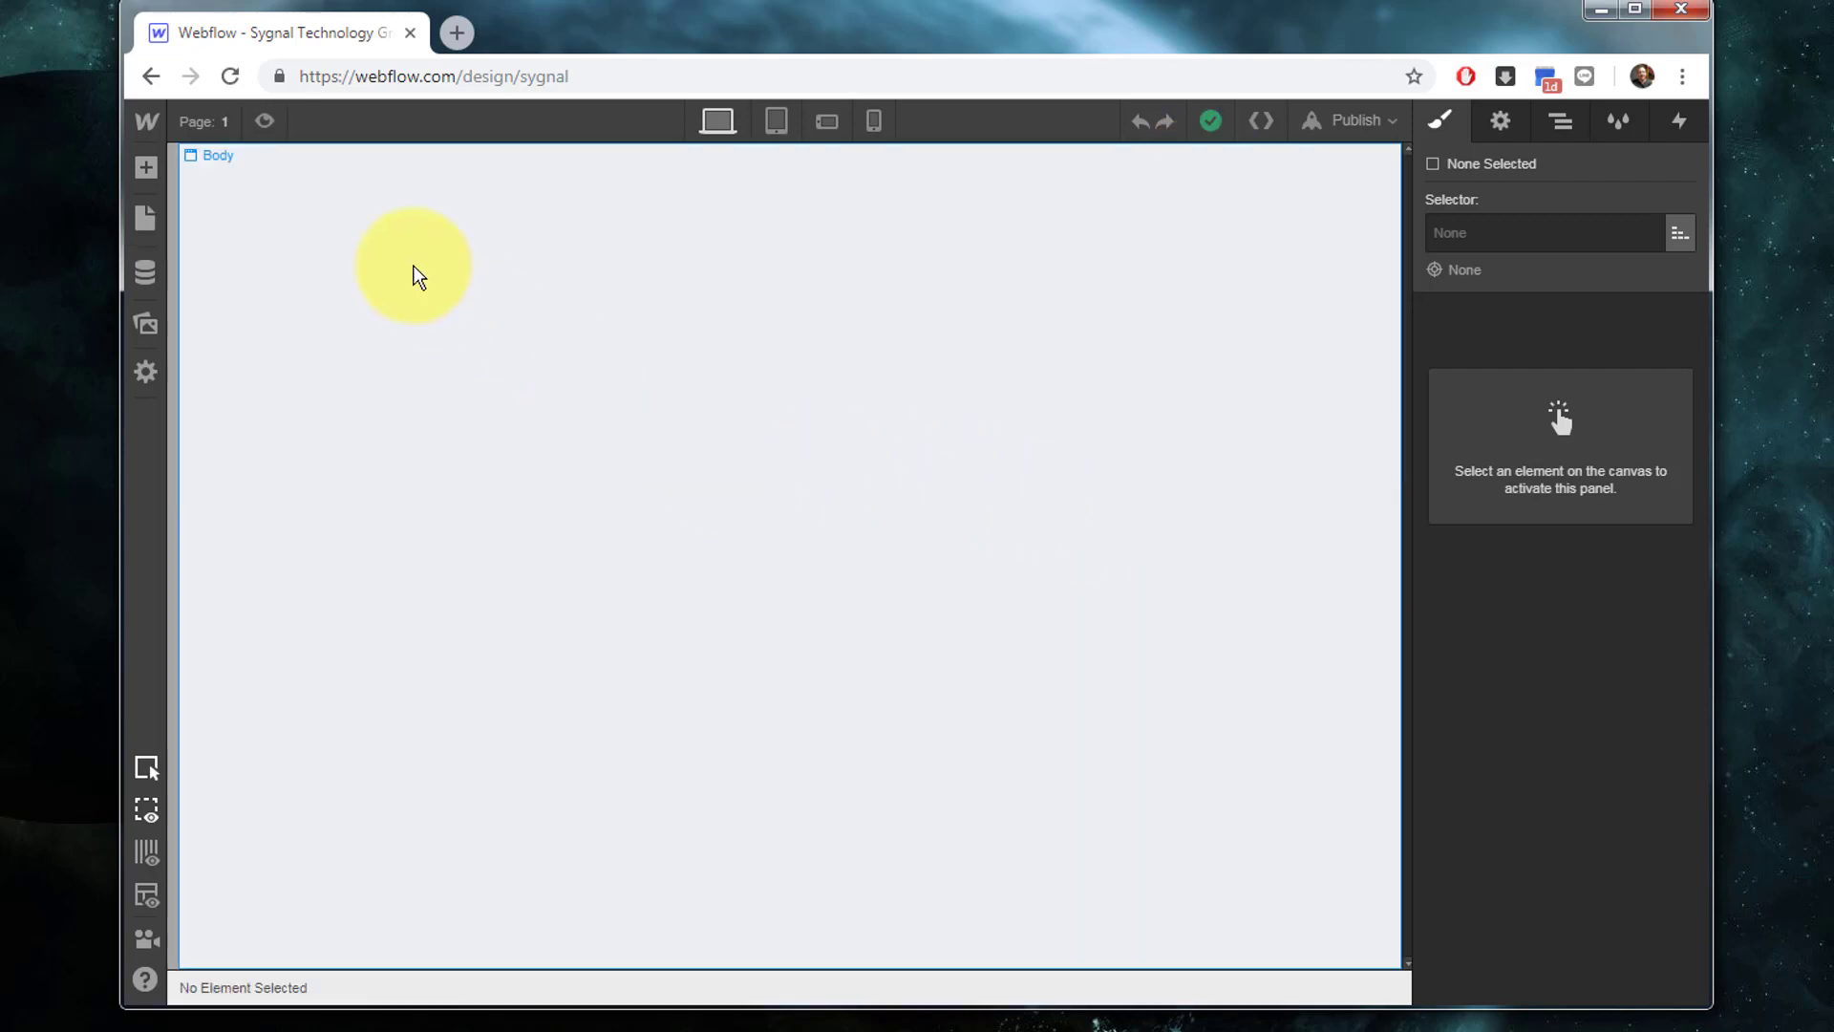
Step: Add a heading to page 1's body and change its text to '/1'
{"action": "left_click", "coordinate": [346, 234]}
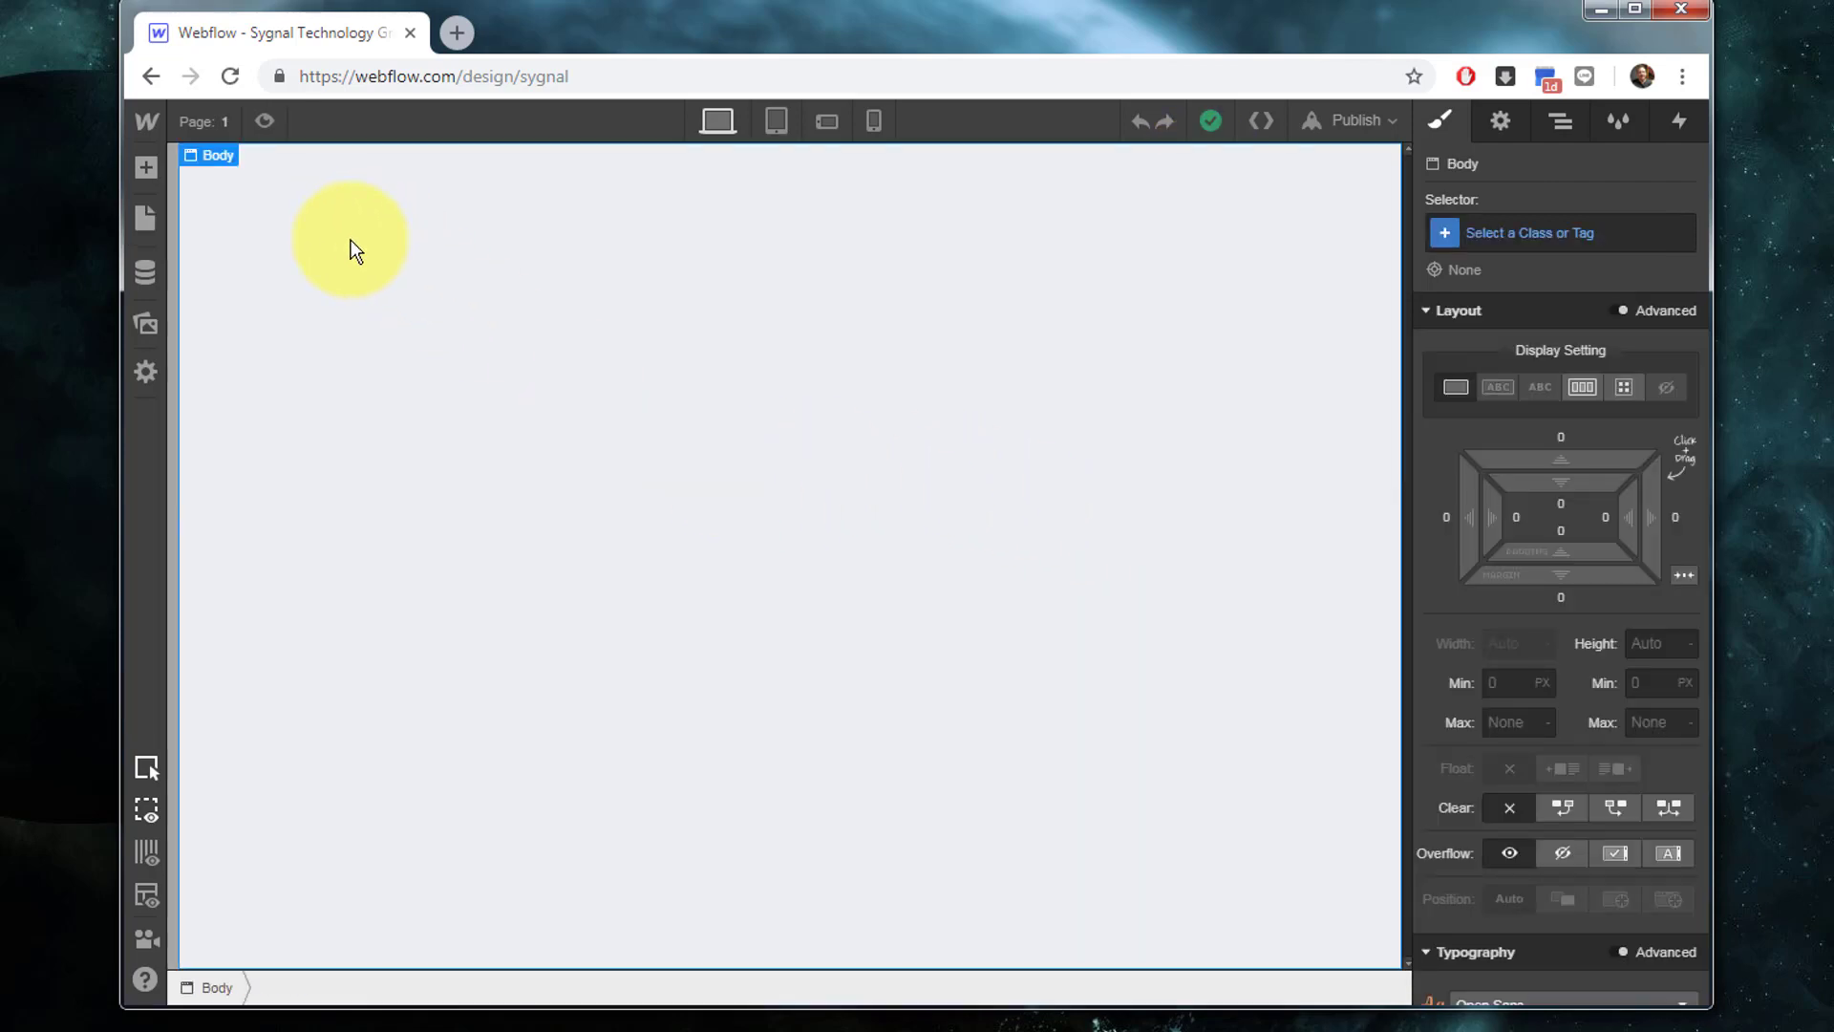
{"action": "key", "text": "a"}
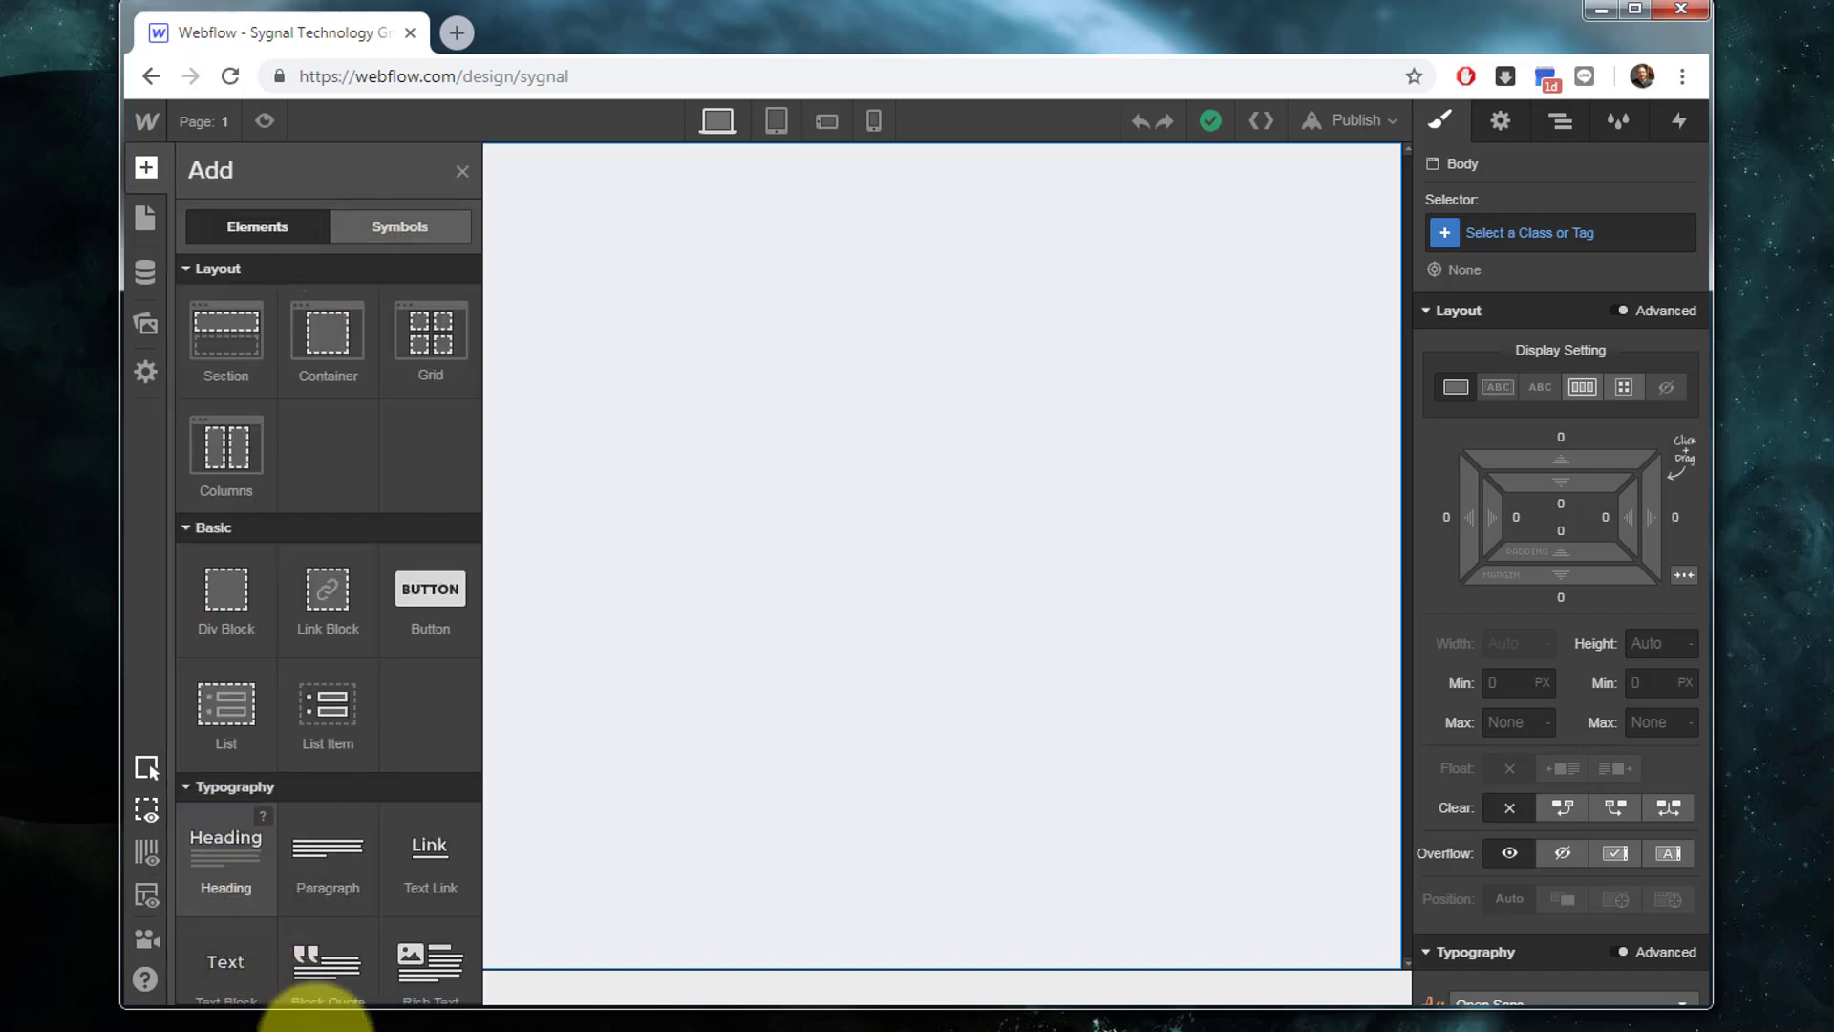
{"action": "left_click", "coordinate": [218, 845]}
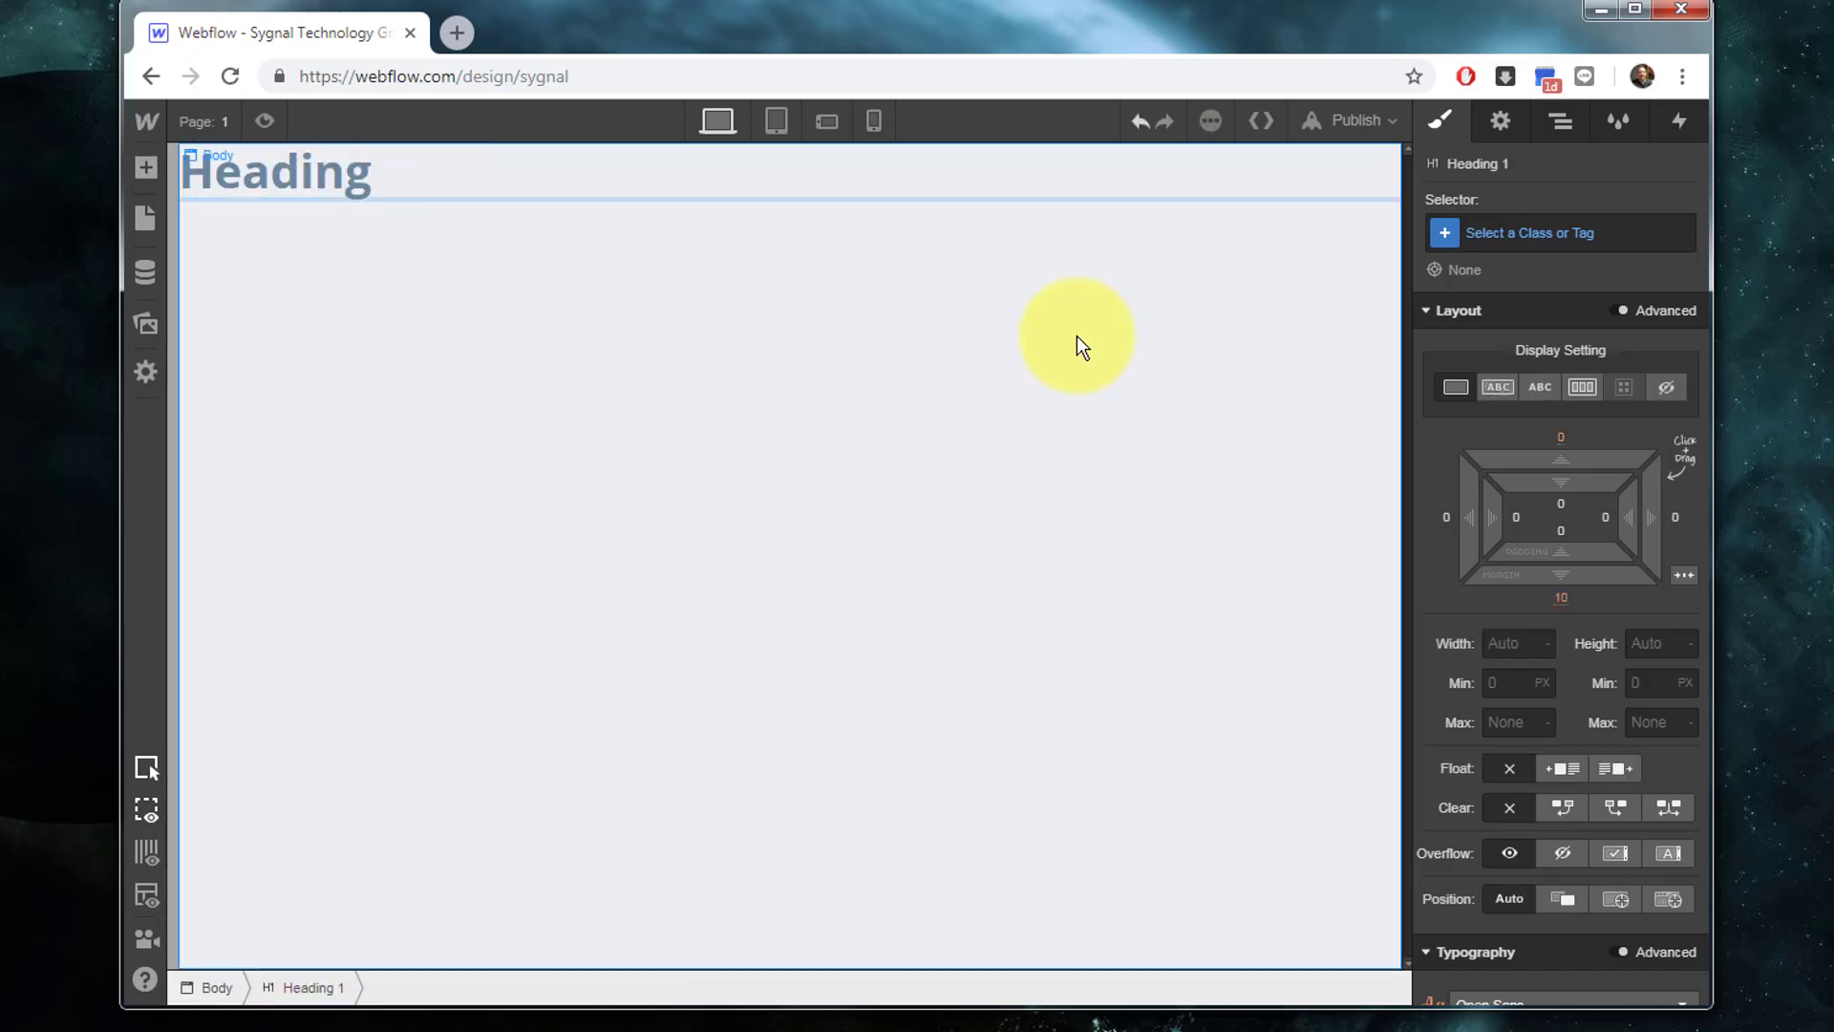
{"action": "key", "text": "Return"}
{"action": "type", "text": "7a"}
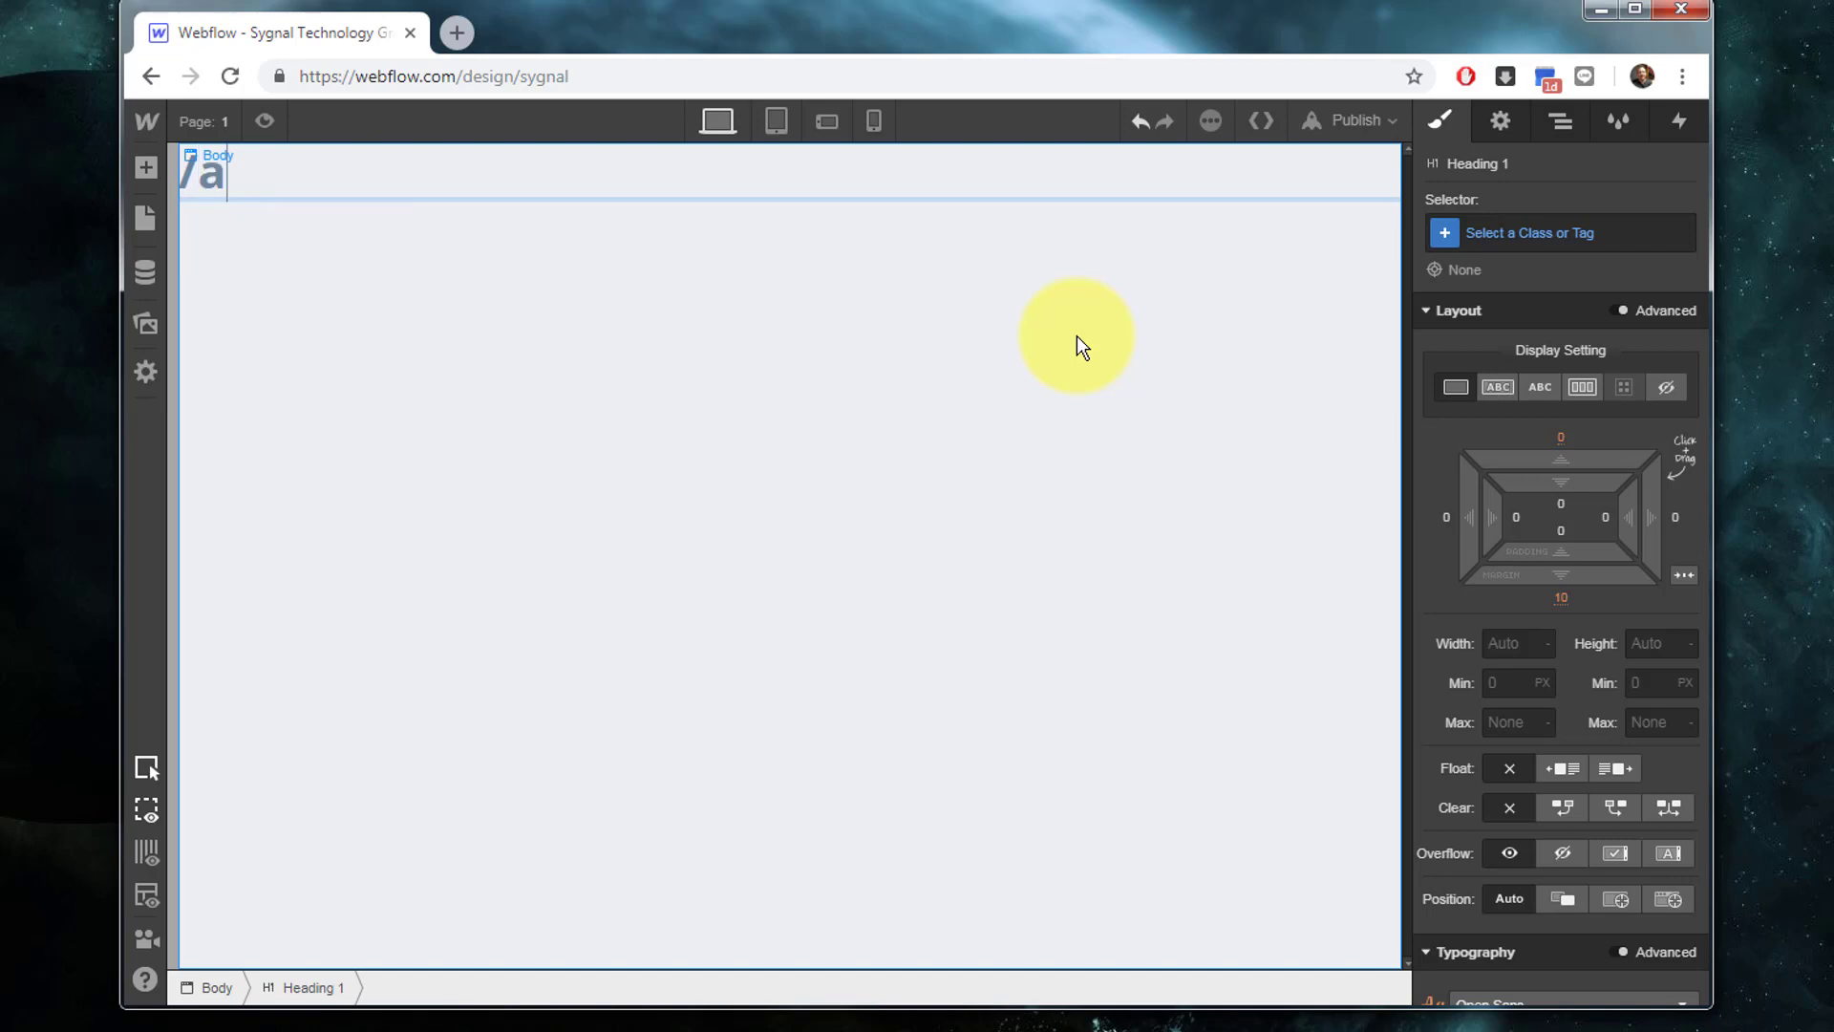
{"action": "key", "text": "BackSpace"}
{"action": "key", "text": "BackSpace"}
{"action": "type", "text": "71"}
{"action": "left_click", "coordinate": [784, 335]}
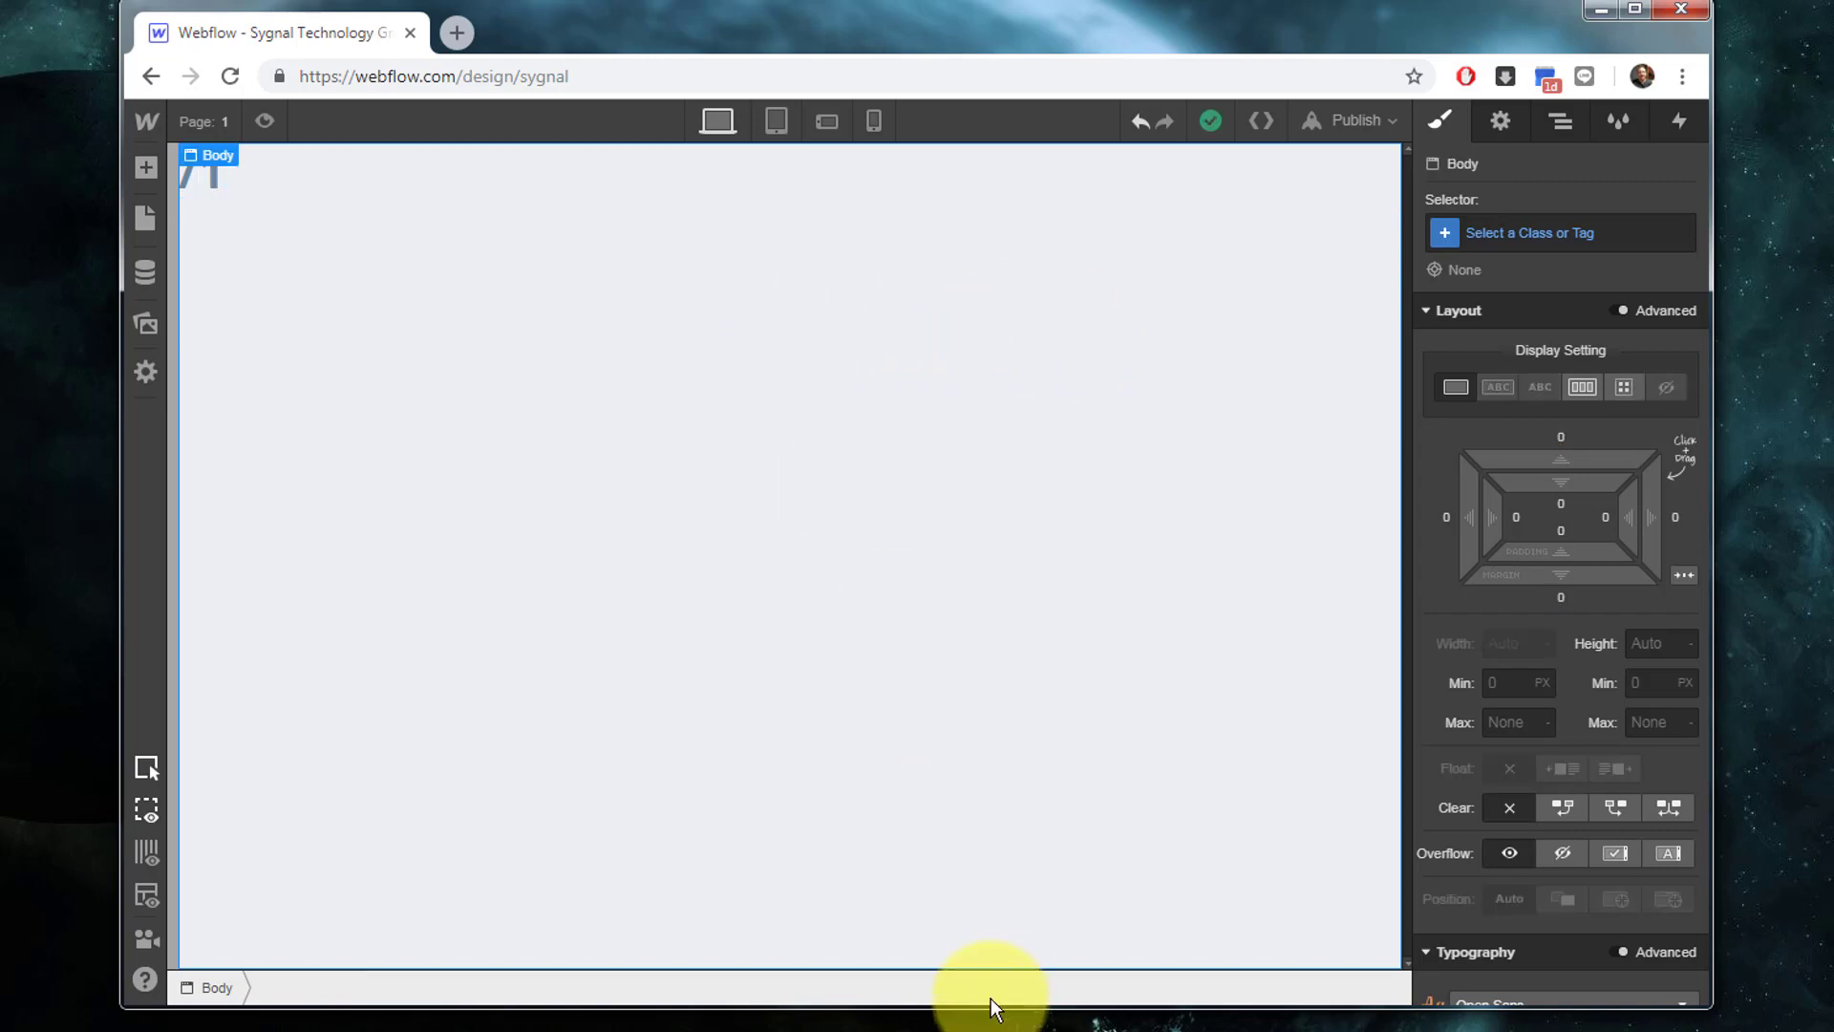
Step: Create a folder named '2' with password protection on and a password set
{"action": "left_click", "coordinate": [152, 220]}
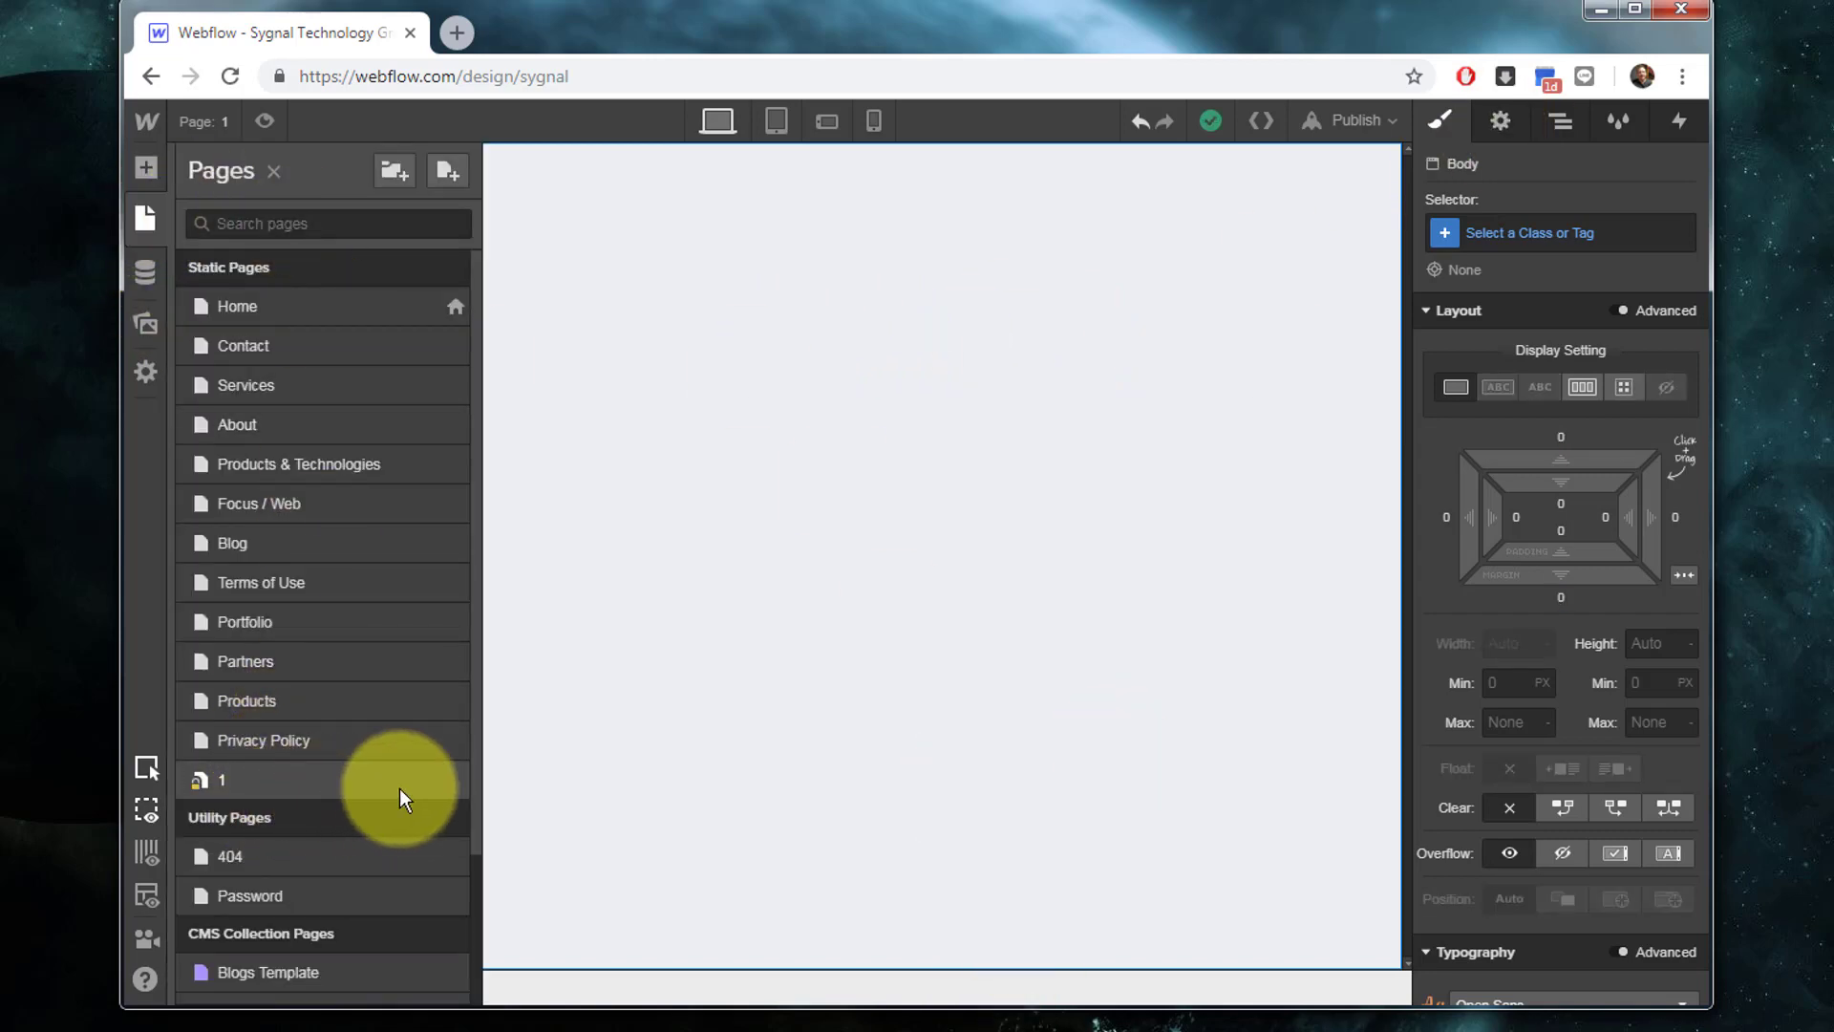
{"action": "left_click", "coordinate": [404, 174]}
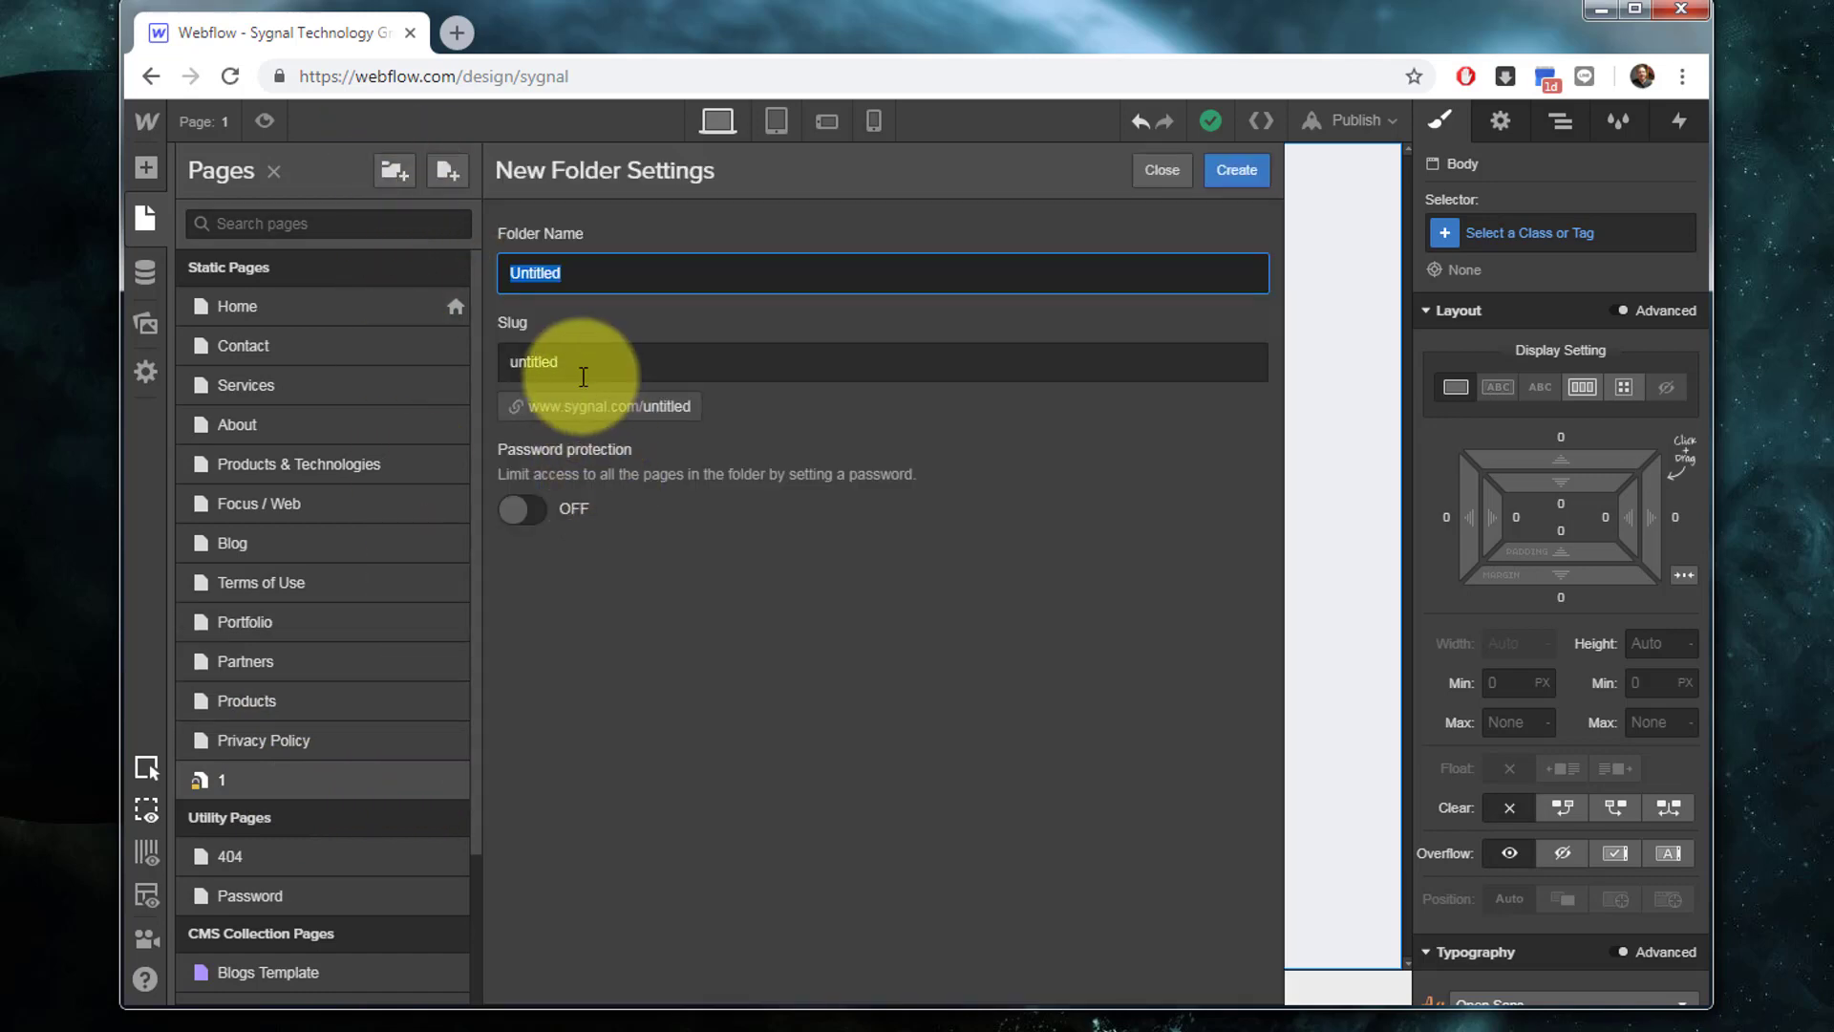
{"action": "type", "text": "2"}
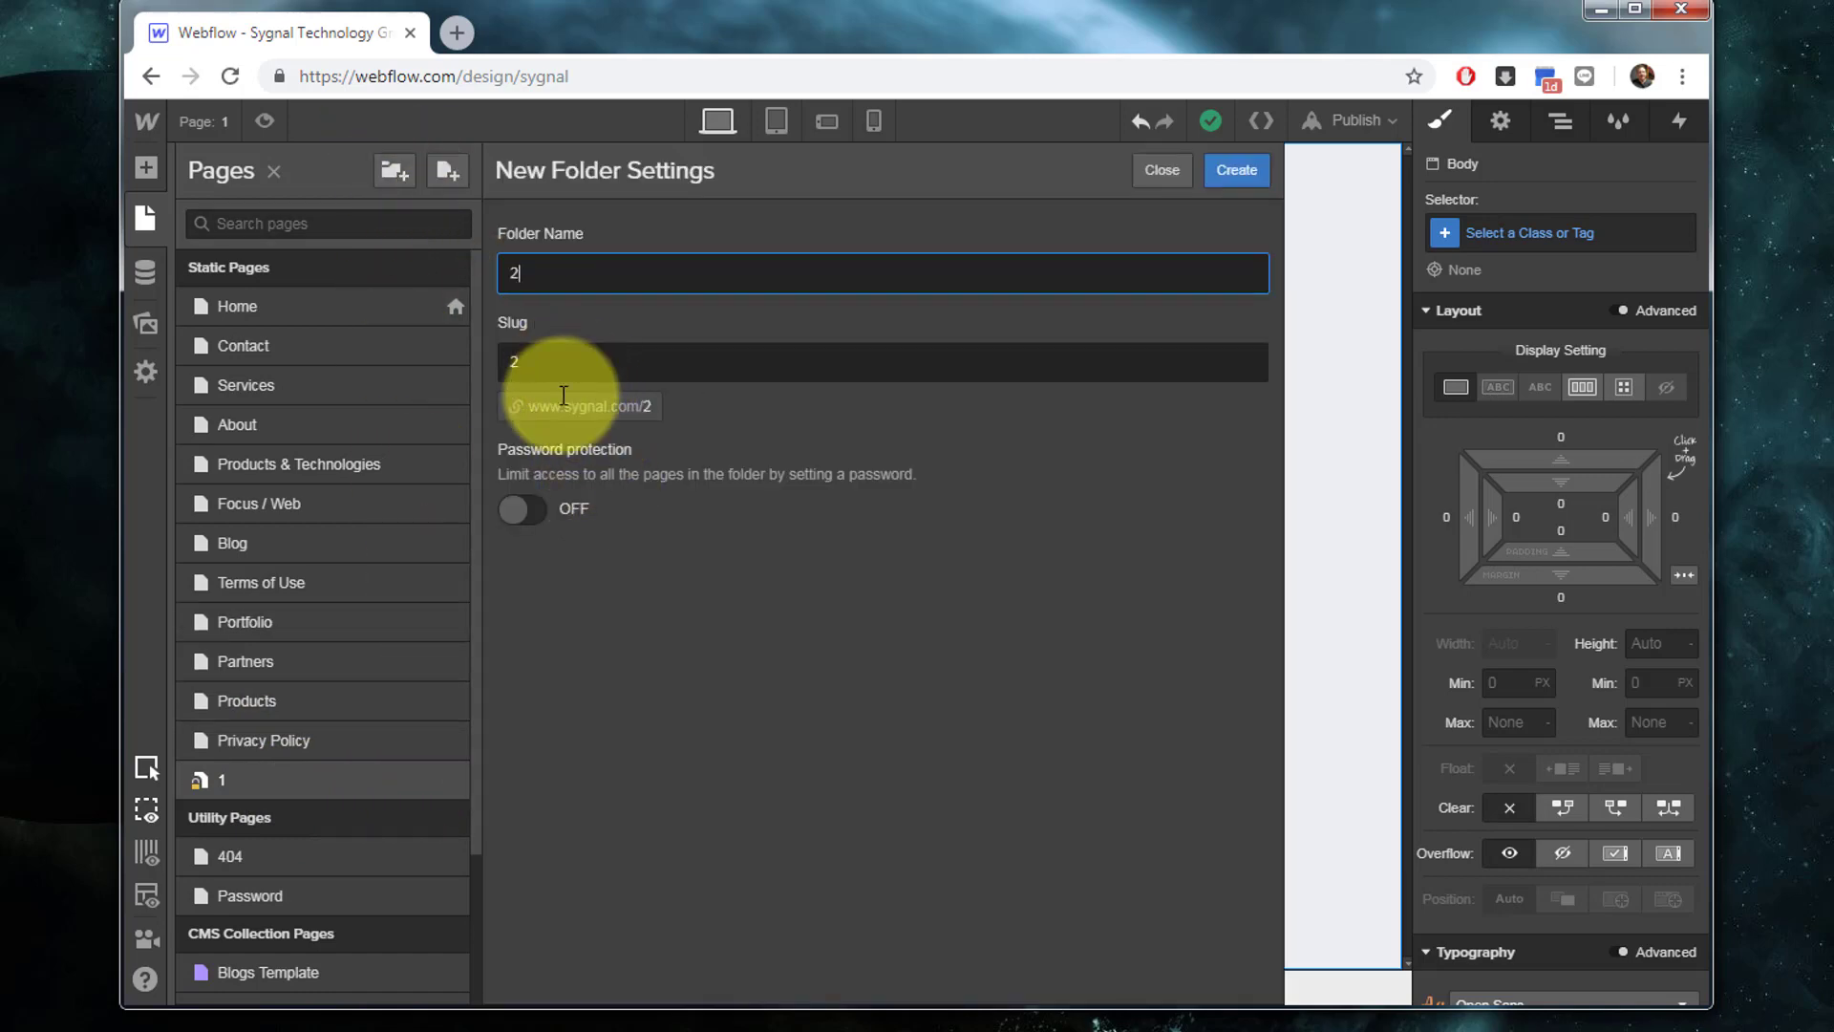
{"action": "left_click", "coordinate": [516, 508]}
{"action": "left_click", "coordinate": [520, 592]}
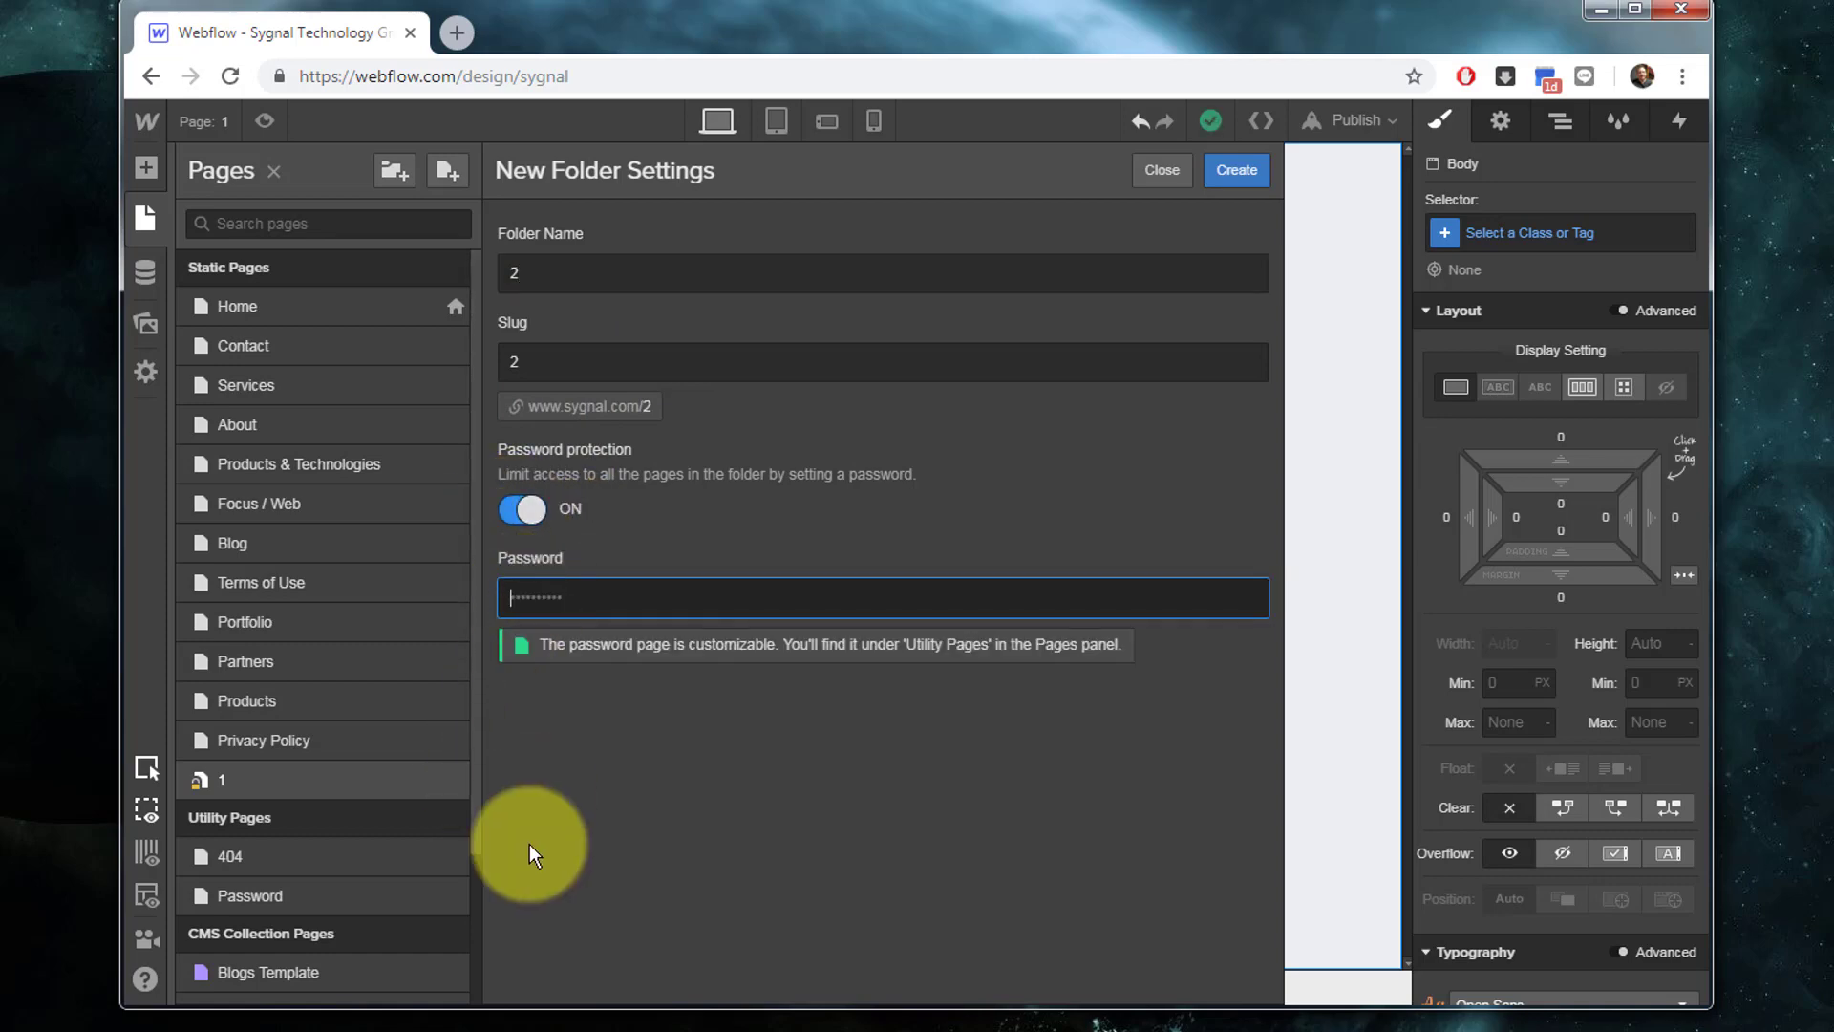
{"action": "type", "text": "1"}
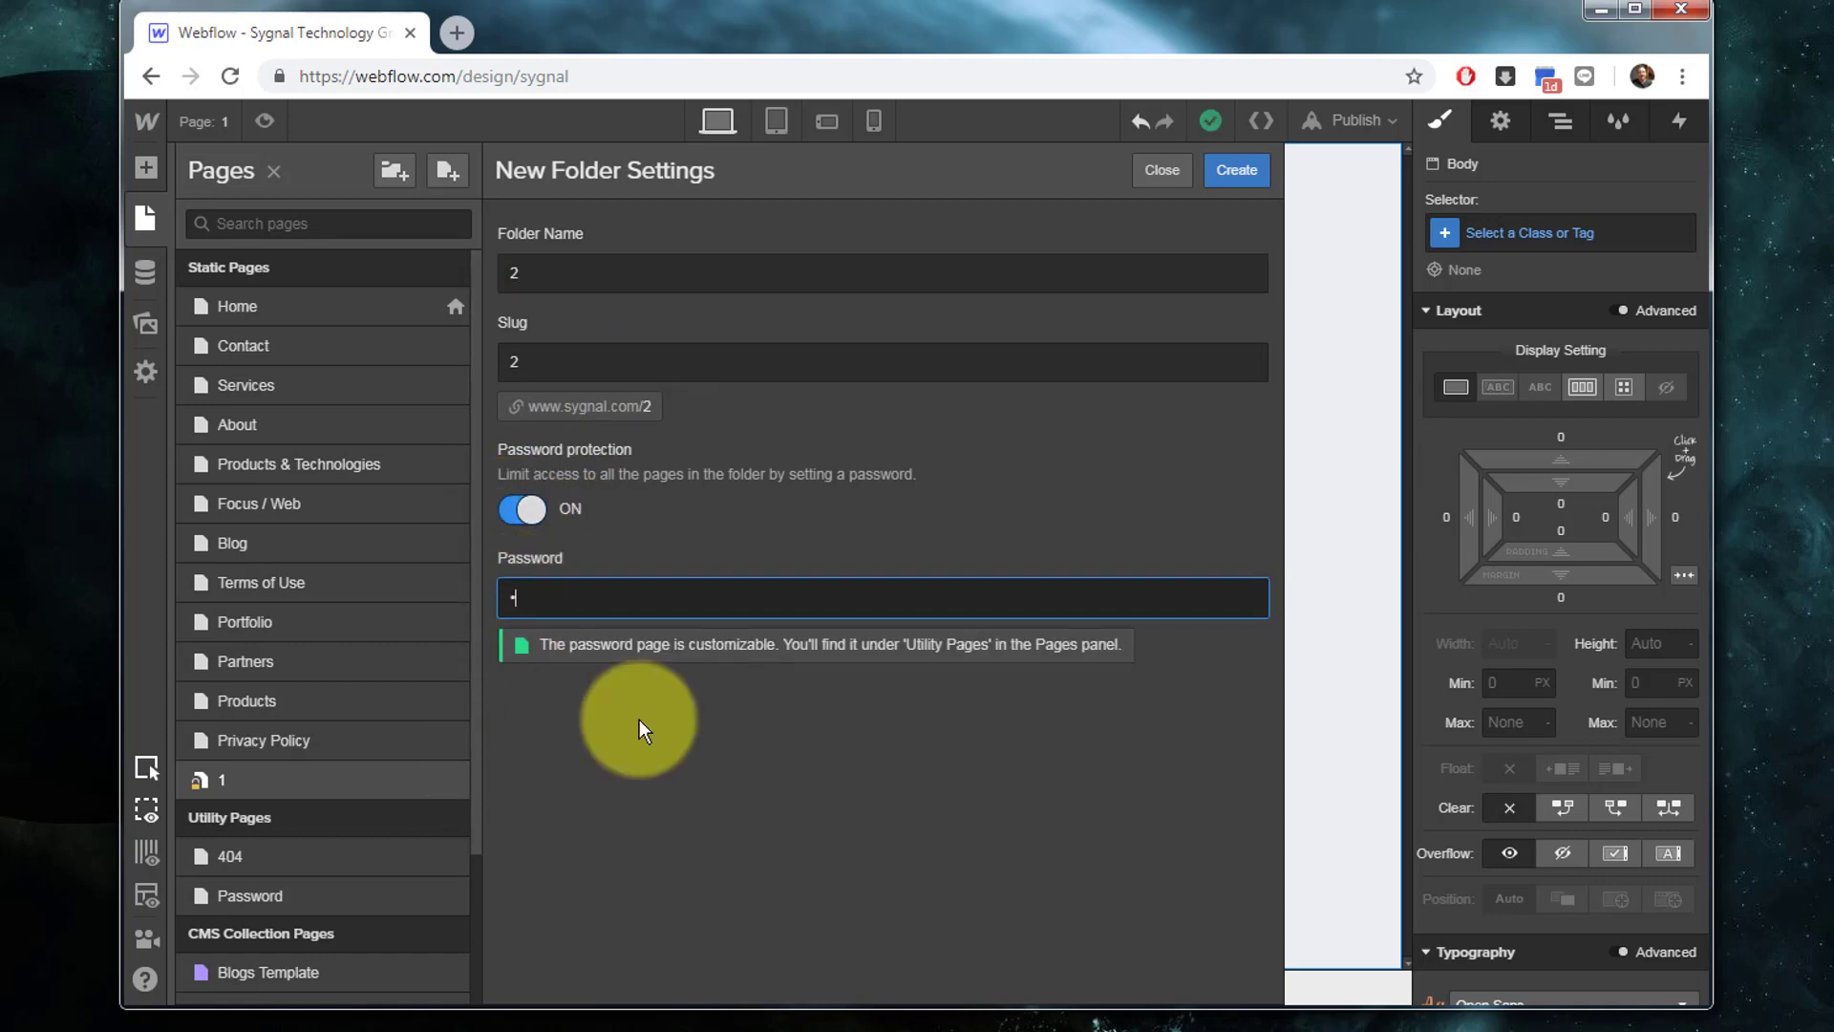
{"action": "left_click", "coordinate": [1232, 170]}
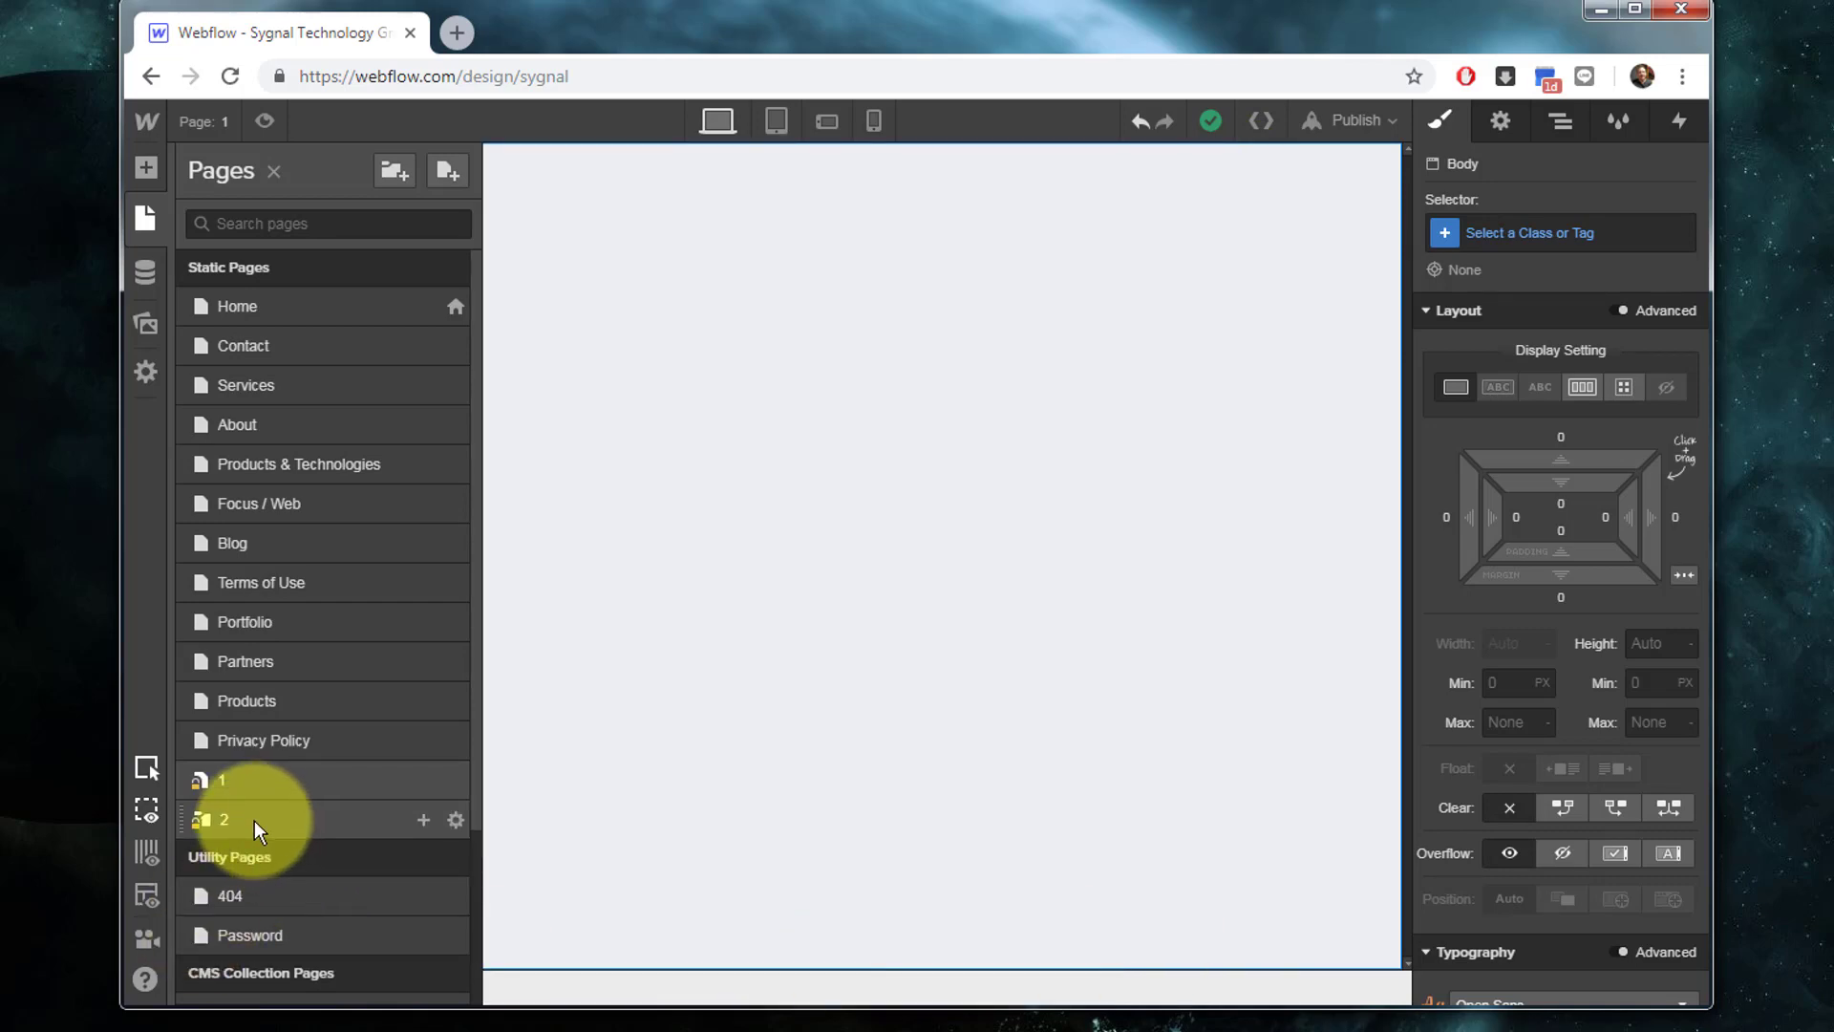
Step: Create a page named 'a' inside folder 2, inheriting the folder's protection
{"action": "left_click", "coordinate": [423, 820]}
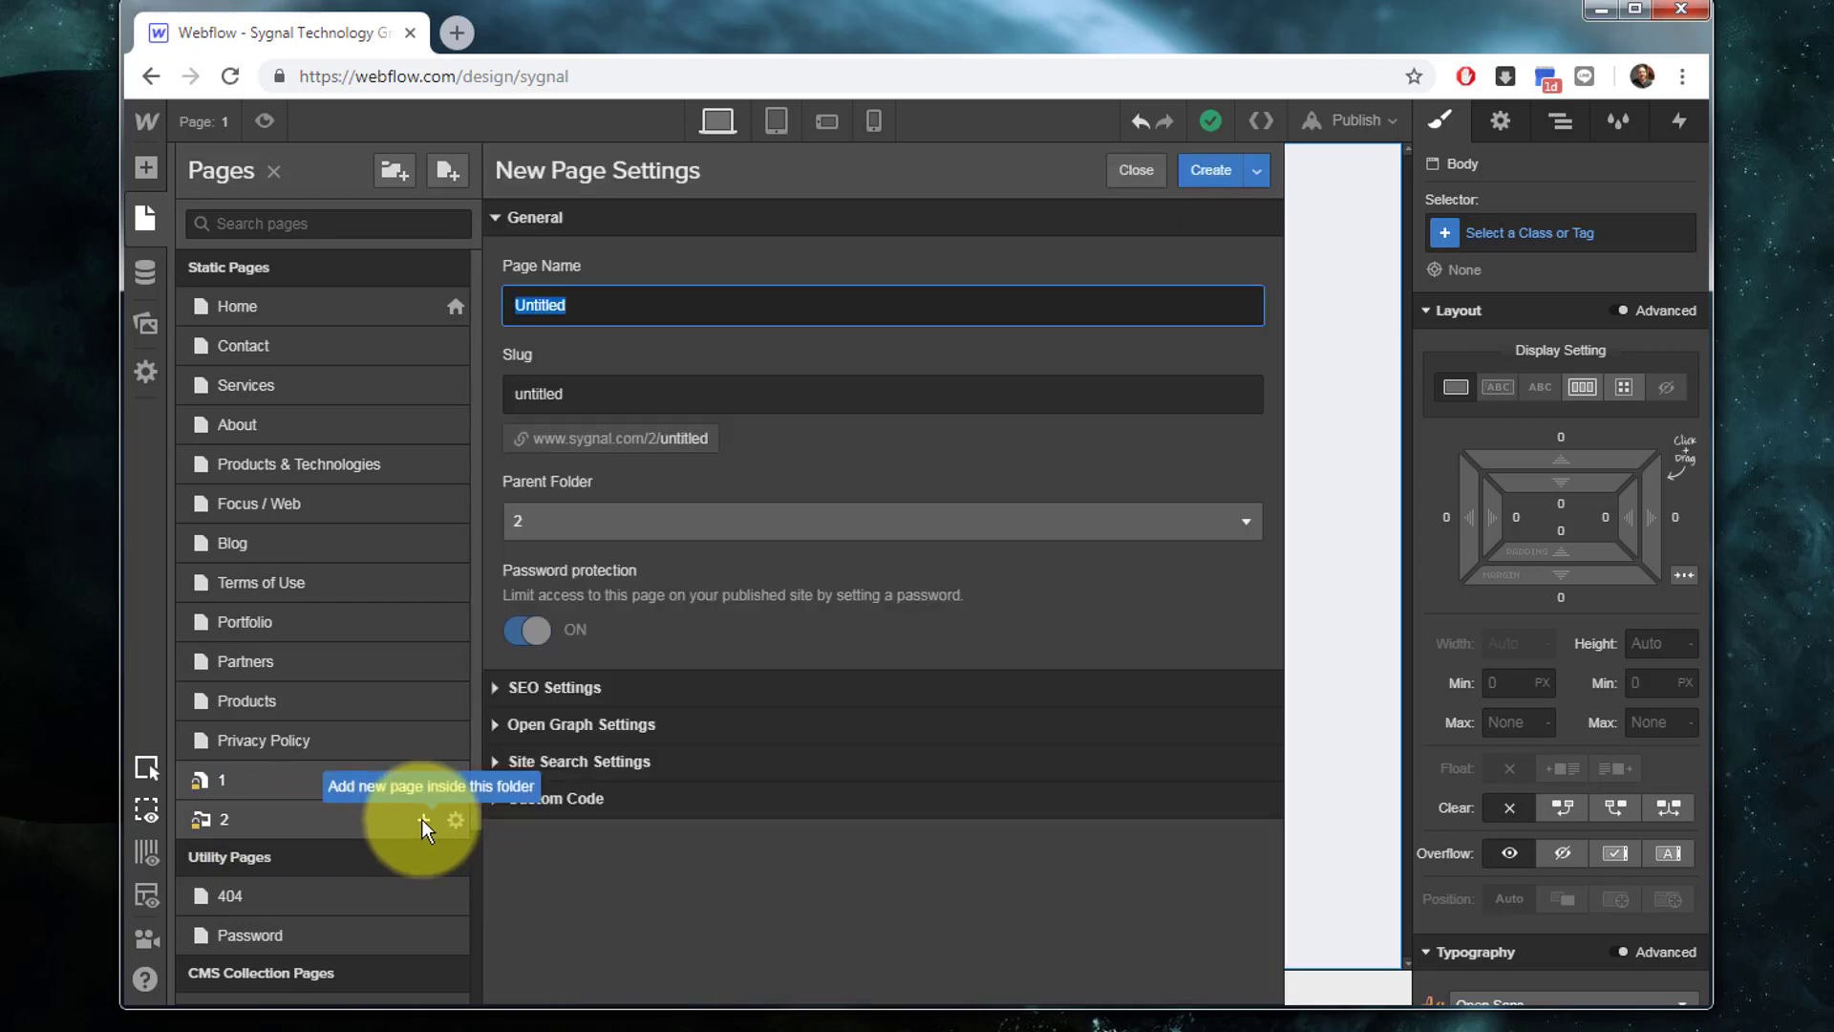
{"action": "type", "text": "a"}
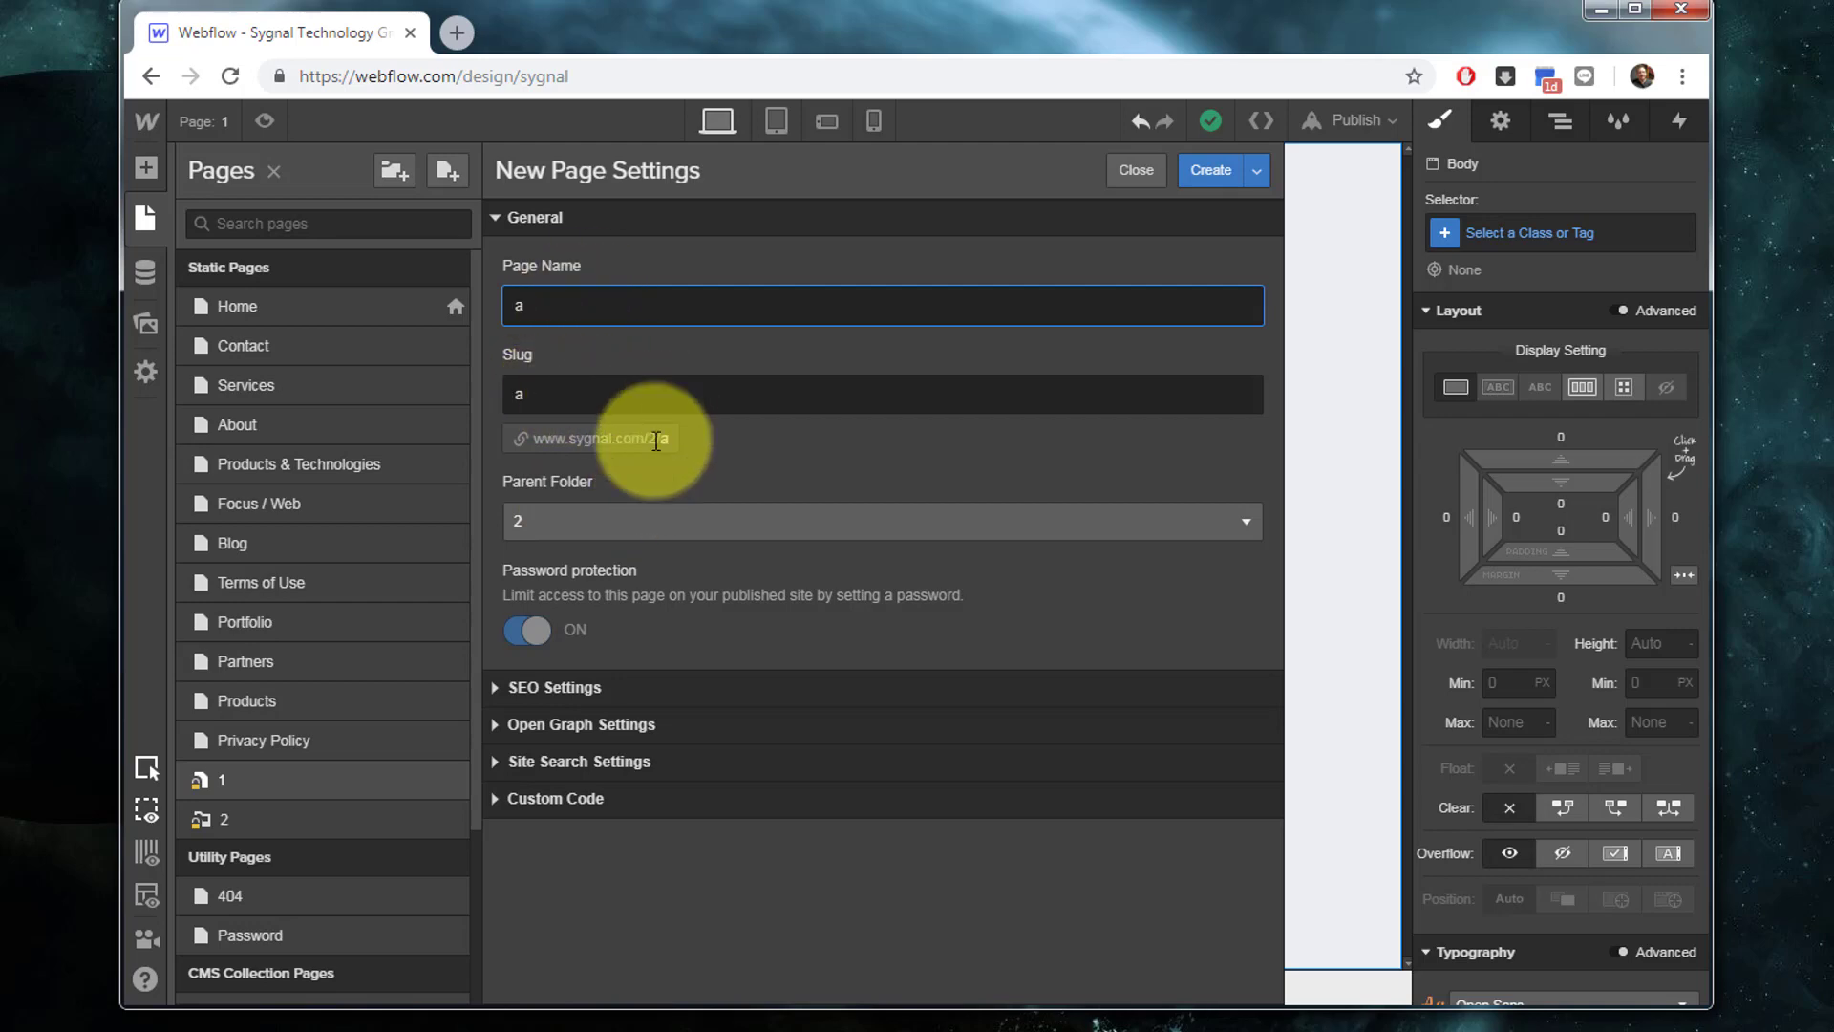
{"action": "mouse_move", "coordinate": [546, 635]}
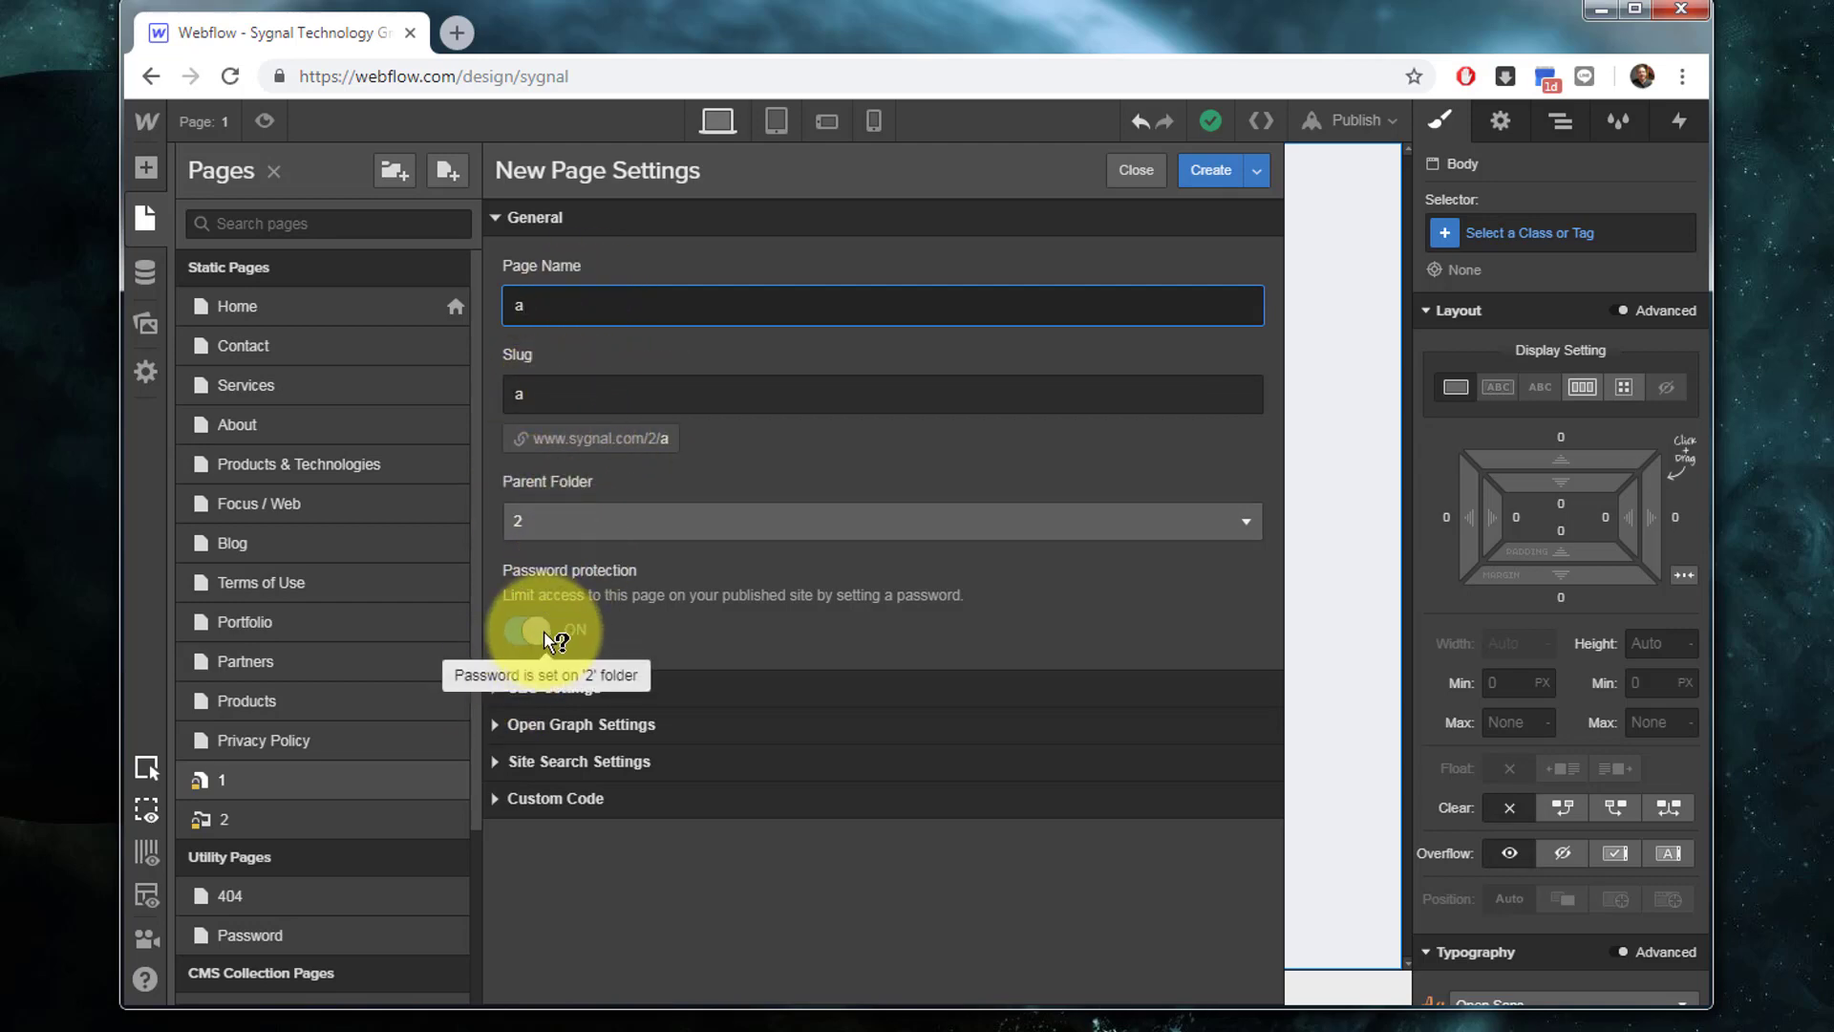
{"action": "mouse_move", "coordinate": [290, 828]}
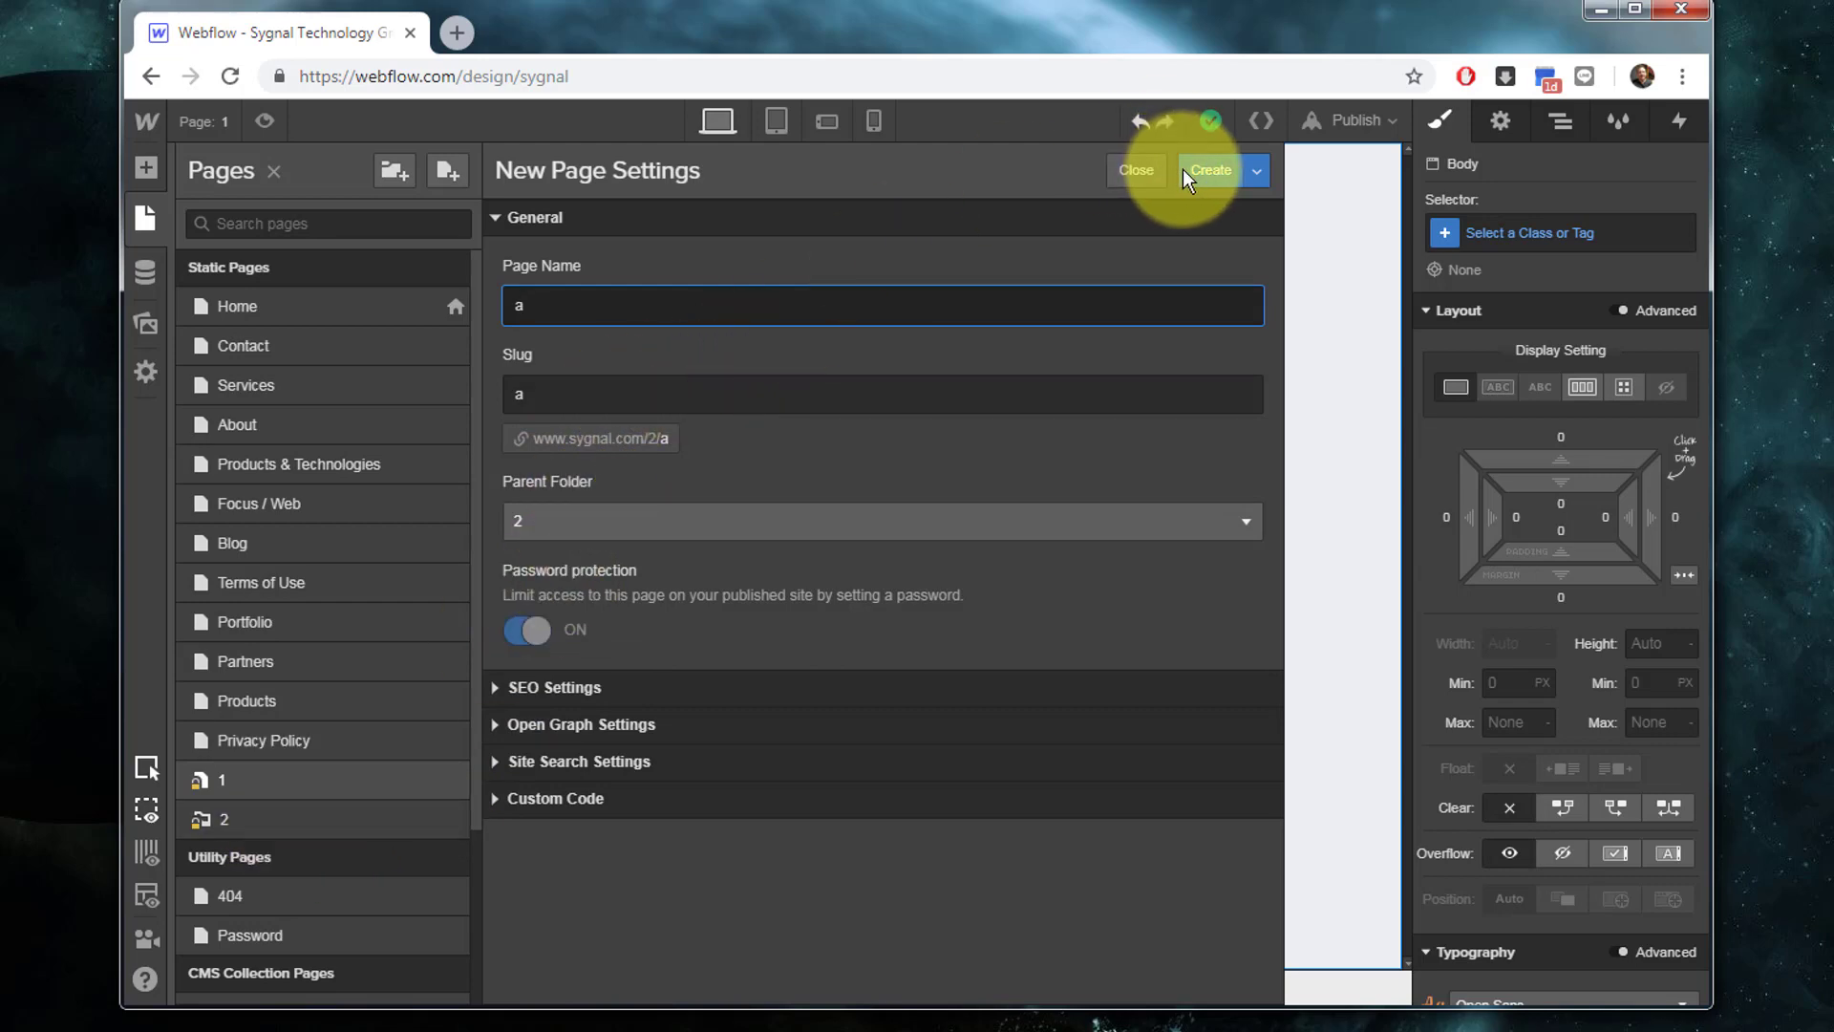
{"action": "left_click", "coordinate": [1212, 170]}
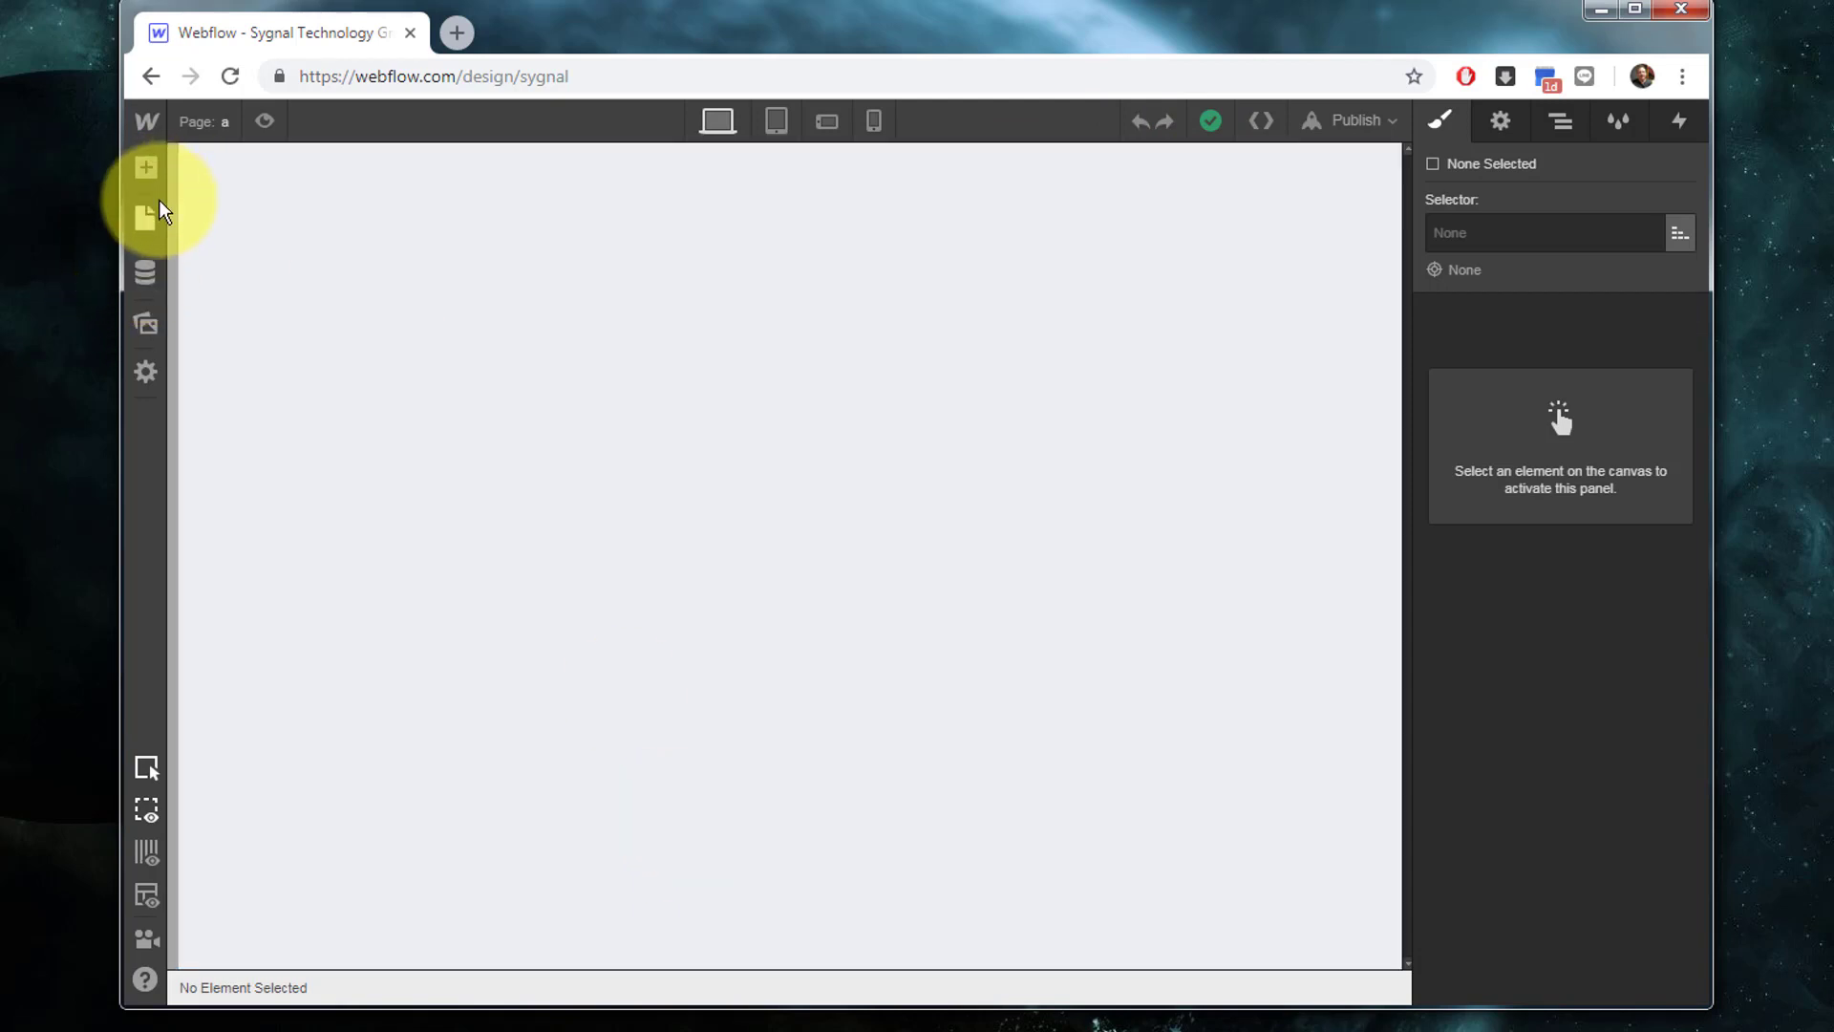
Step: Add a heading reading '/2/a' to page a, then show the site's page list
{"action": "left_click", "coordinate": [219, 843]}
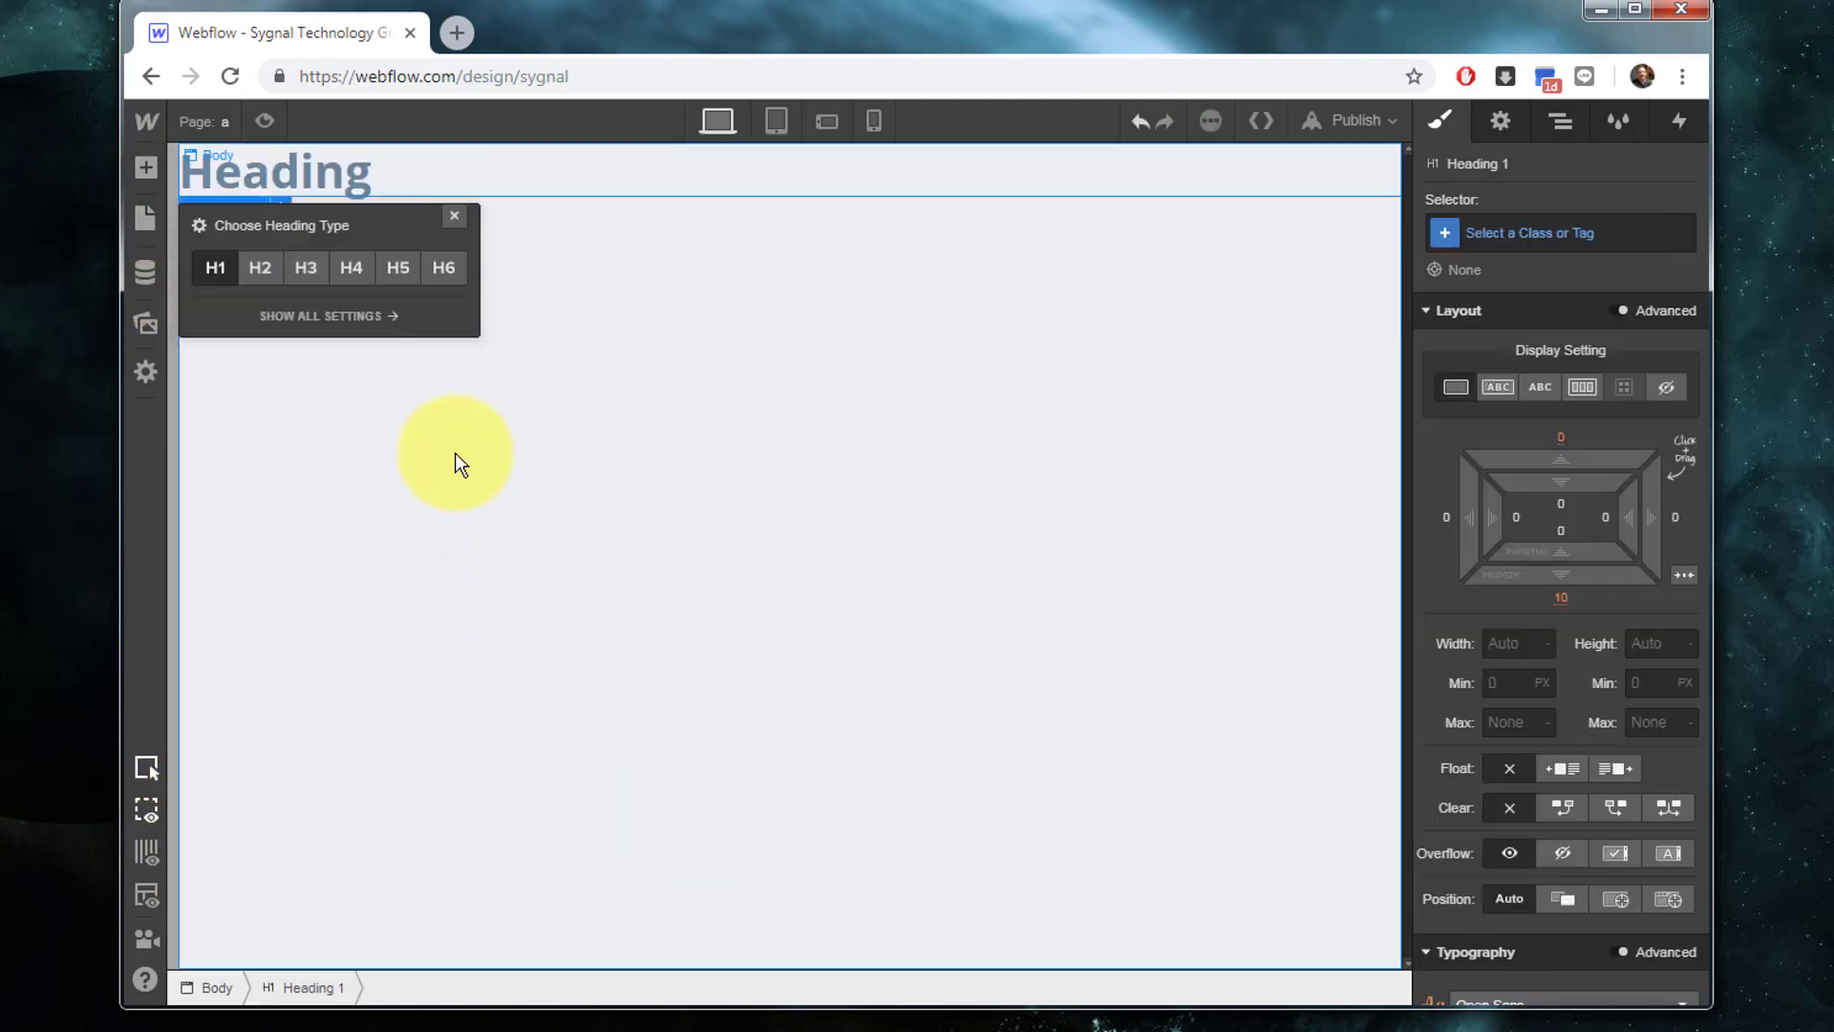
{"action": "double_click", "coordinate": [292, 169]}
{"action": "left_click_drag", "start_coordinate": [372, 183], "coordinate": [192, 174]}
{"action": "type", "text": "/2/a"}
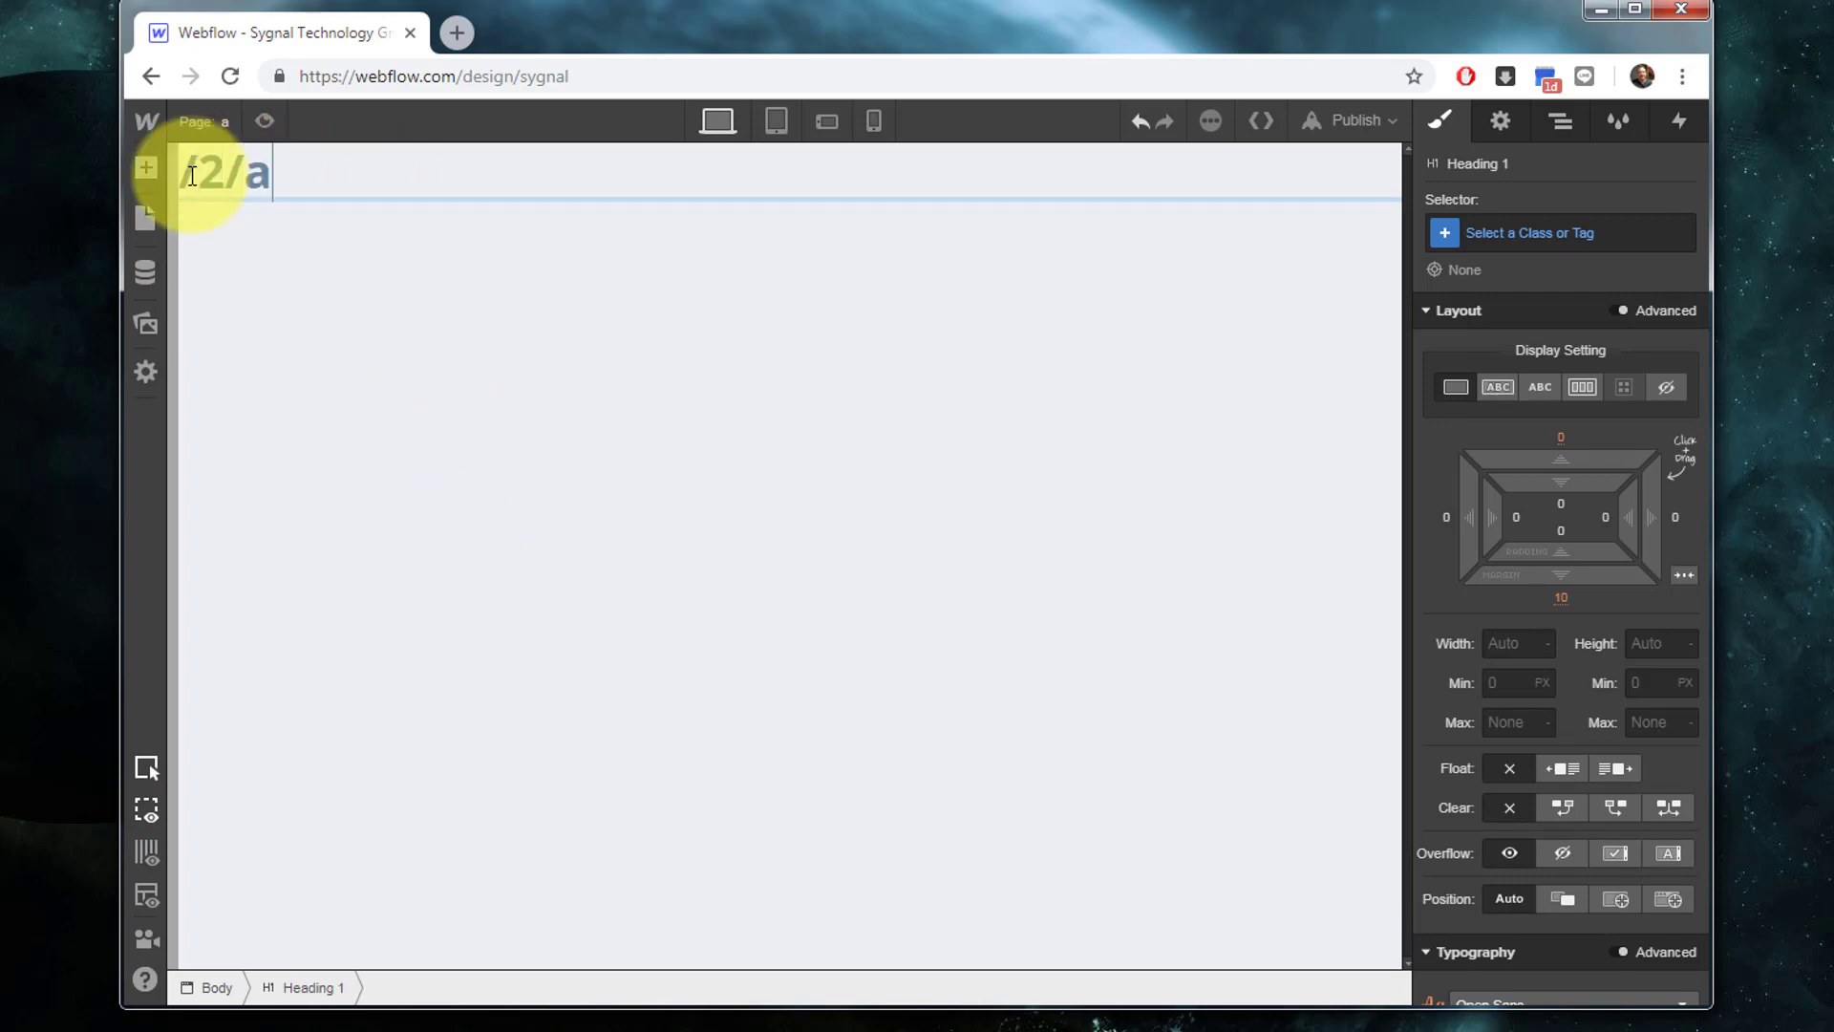
{"action": "key", "text": "Escape"}
{"action": "left_click", "coordinate": [467, 311]}
{"action": "left_click", "coordinate": [145, 222]}
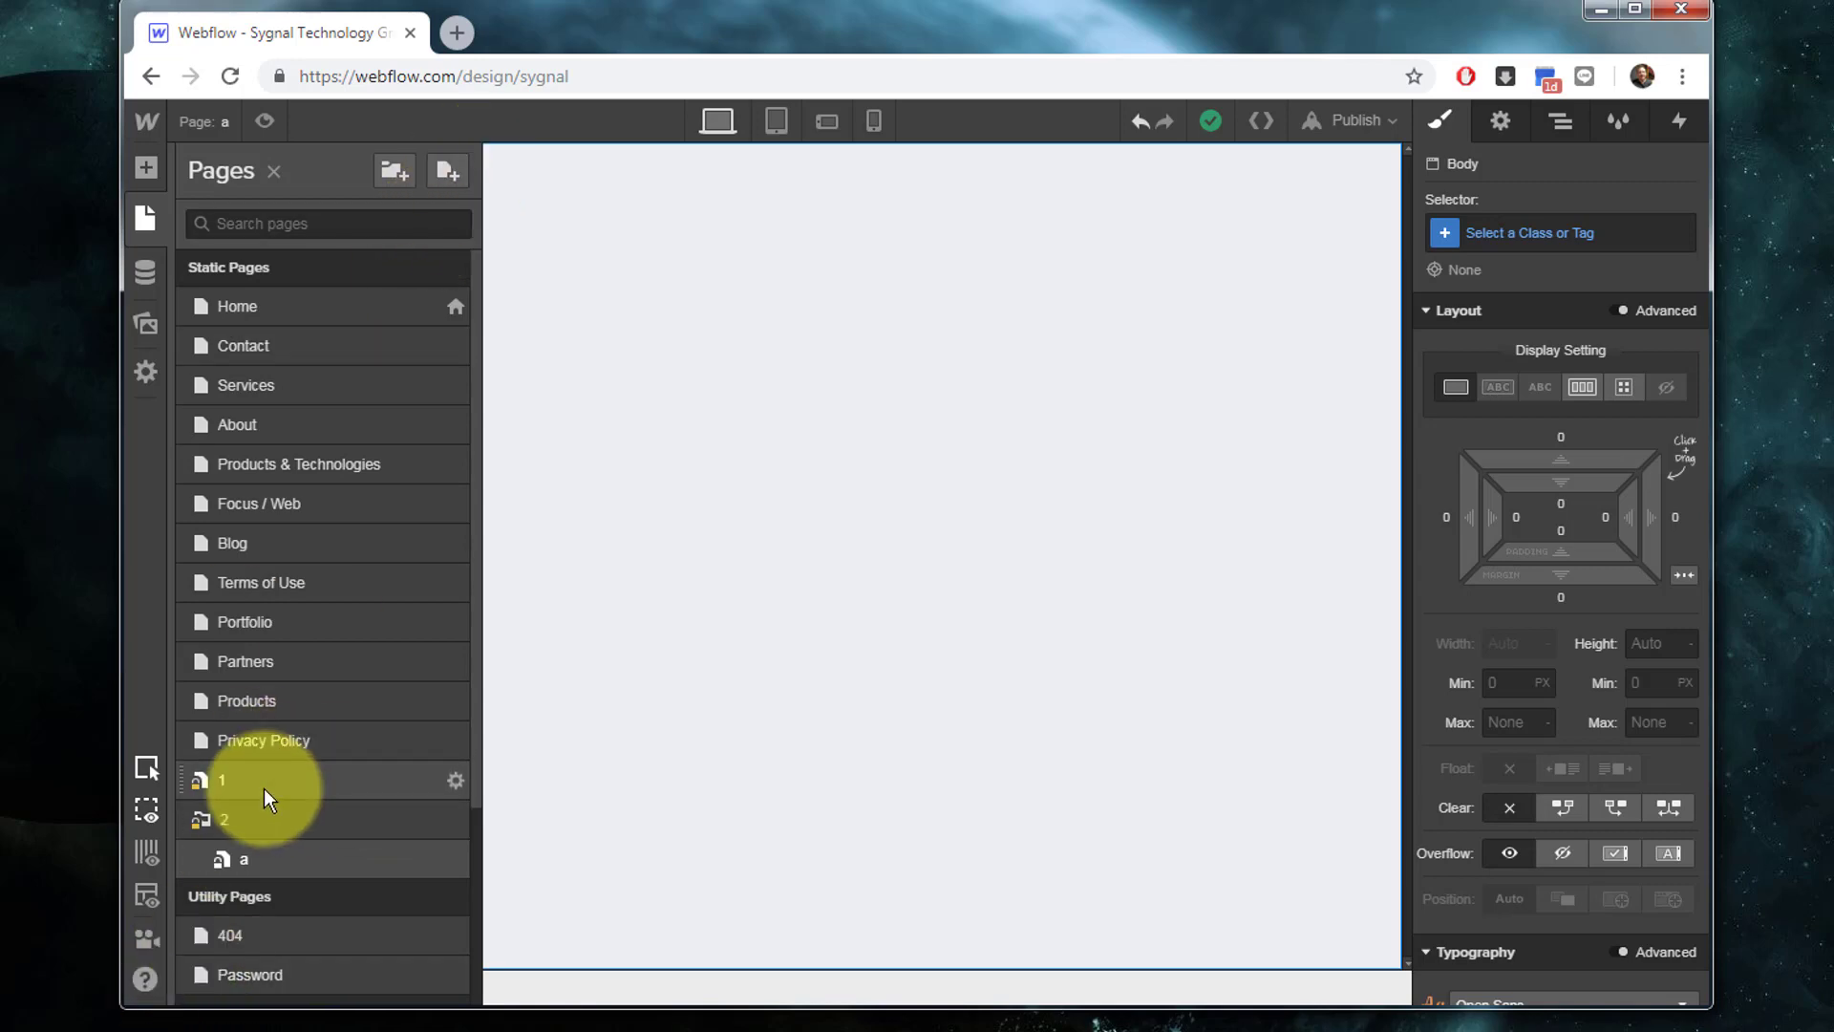
Step: Create a new root-level page named '2'
{"action": "left_click", "coordinate": [264, 788]}
{"action": "left_click", "coordinate": [145, 221]}
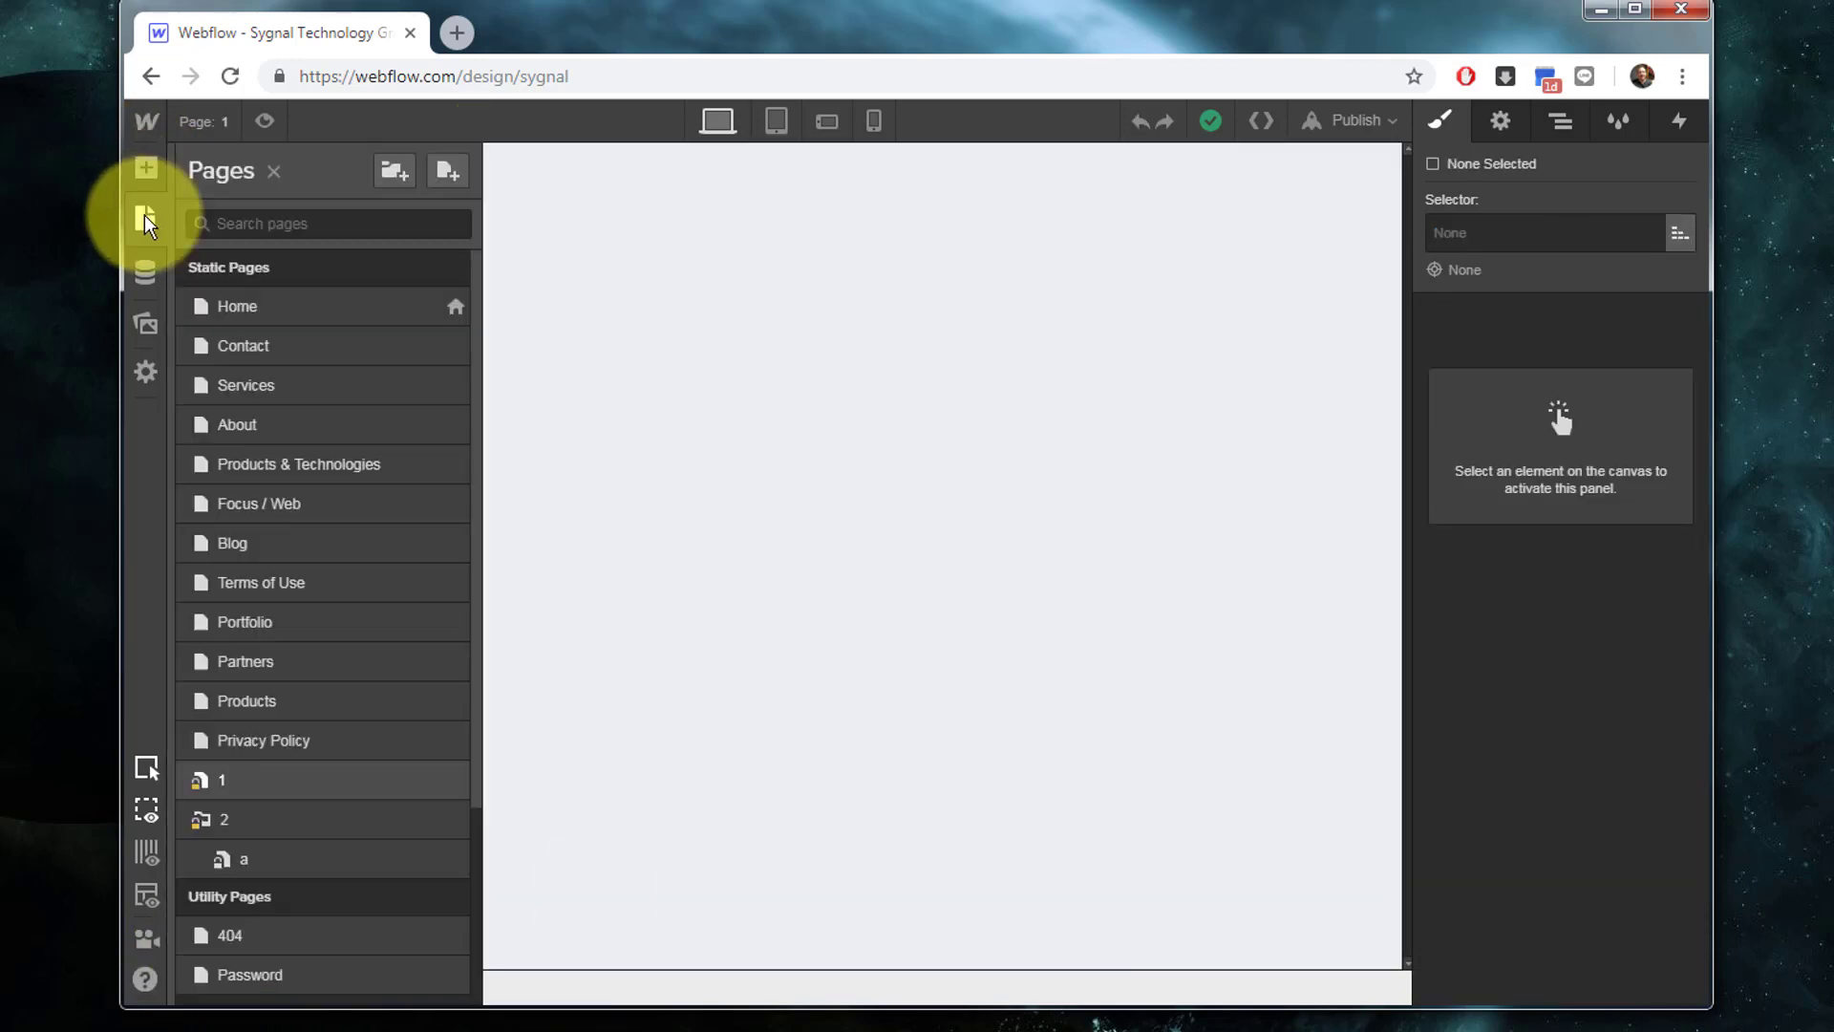
{"action": "left_click", "coordinate": [448, 173]}
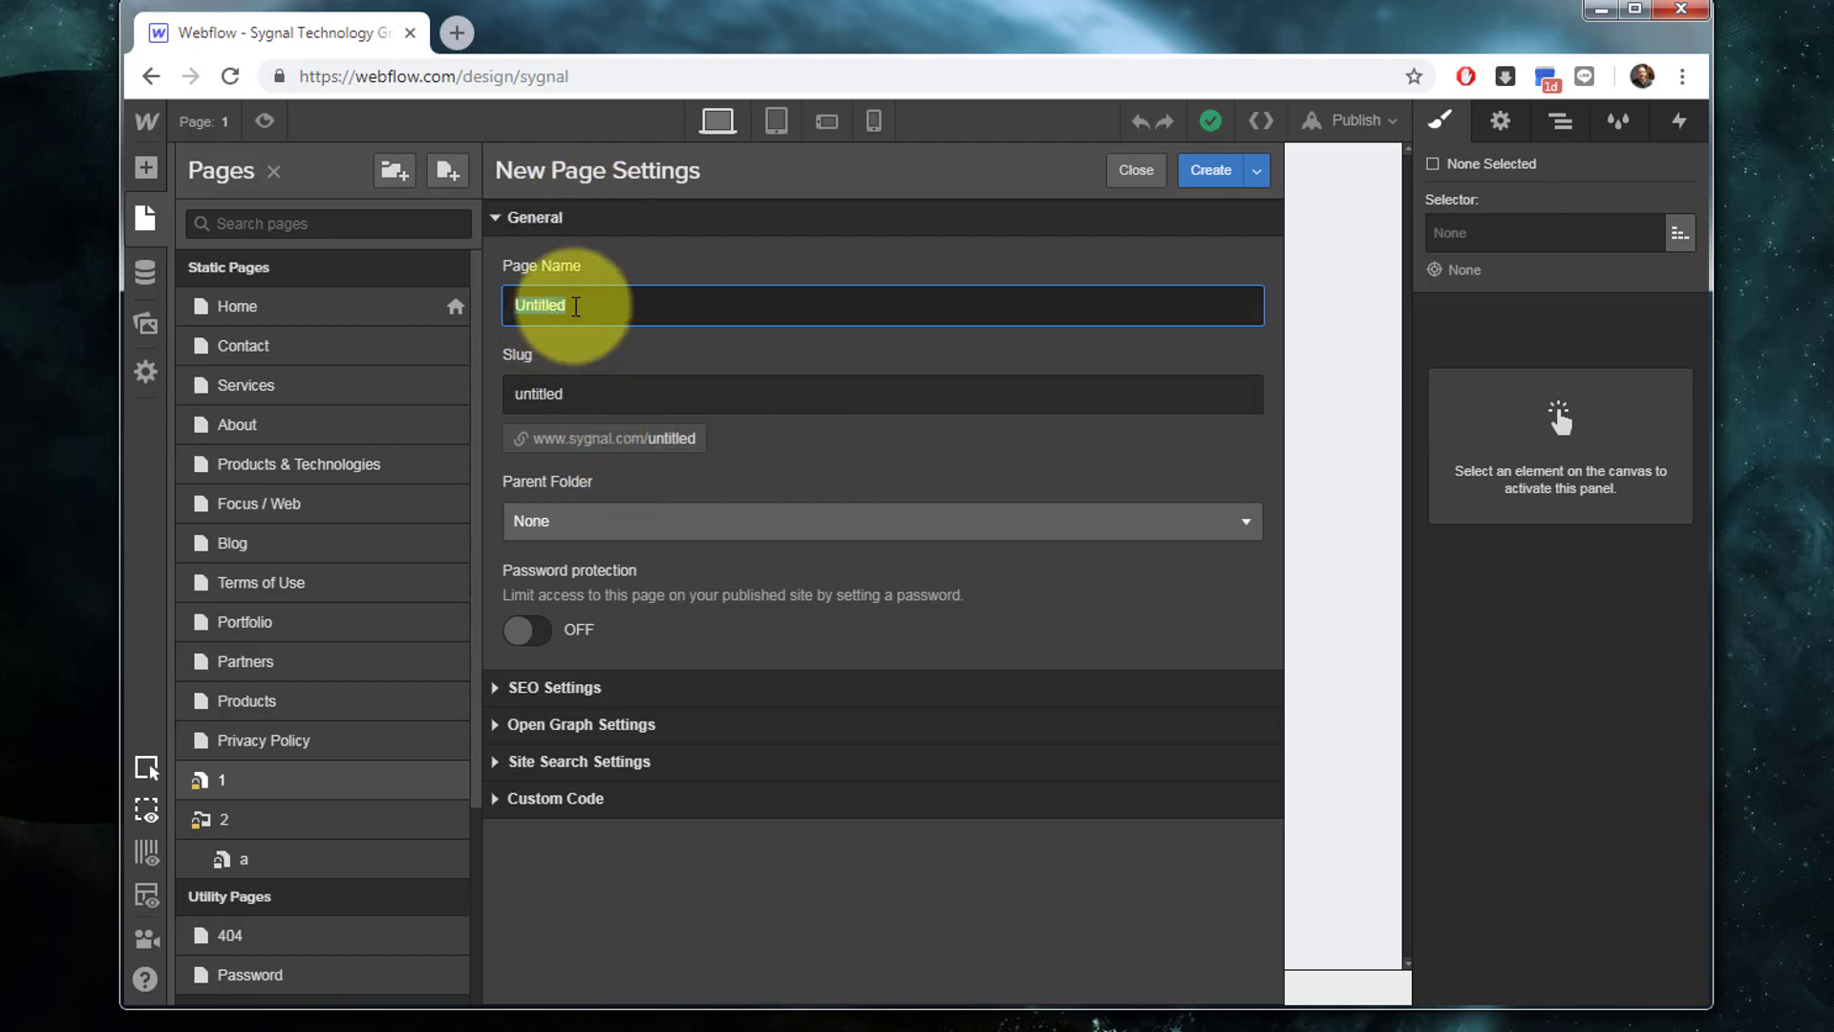
{"action": "type", "text": "2"}
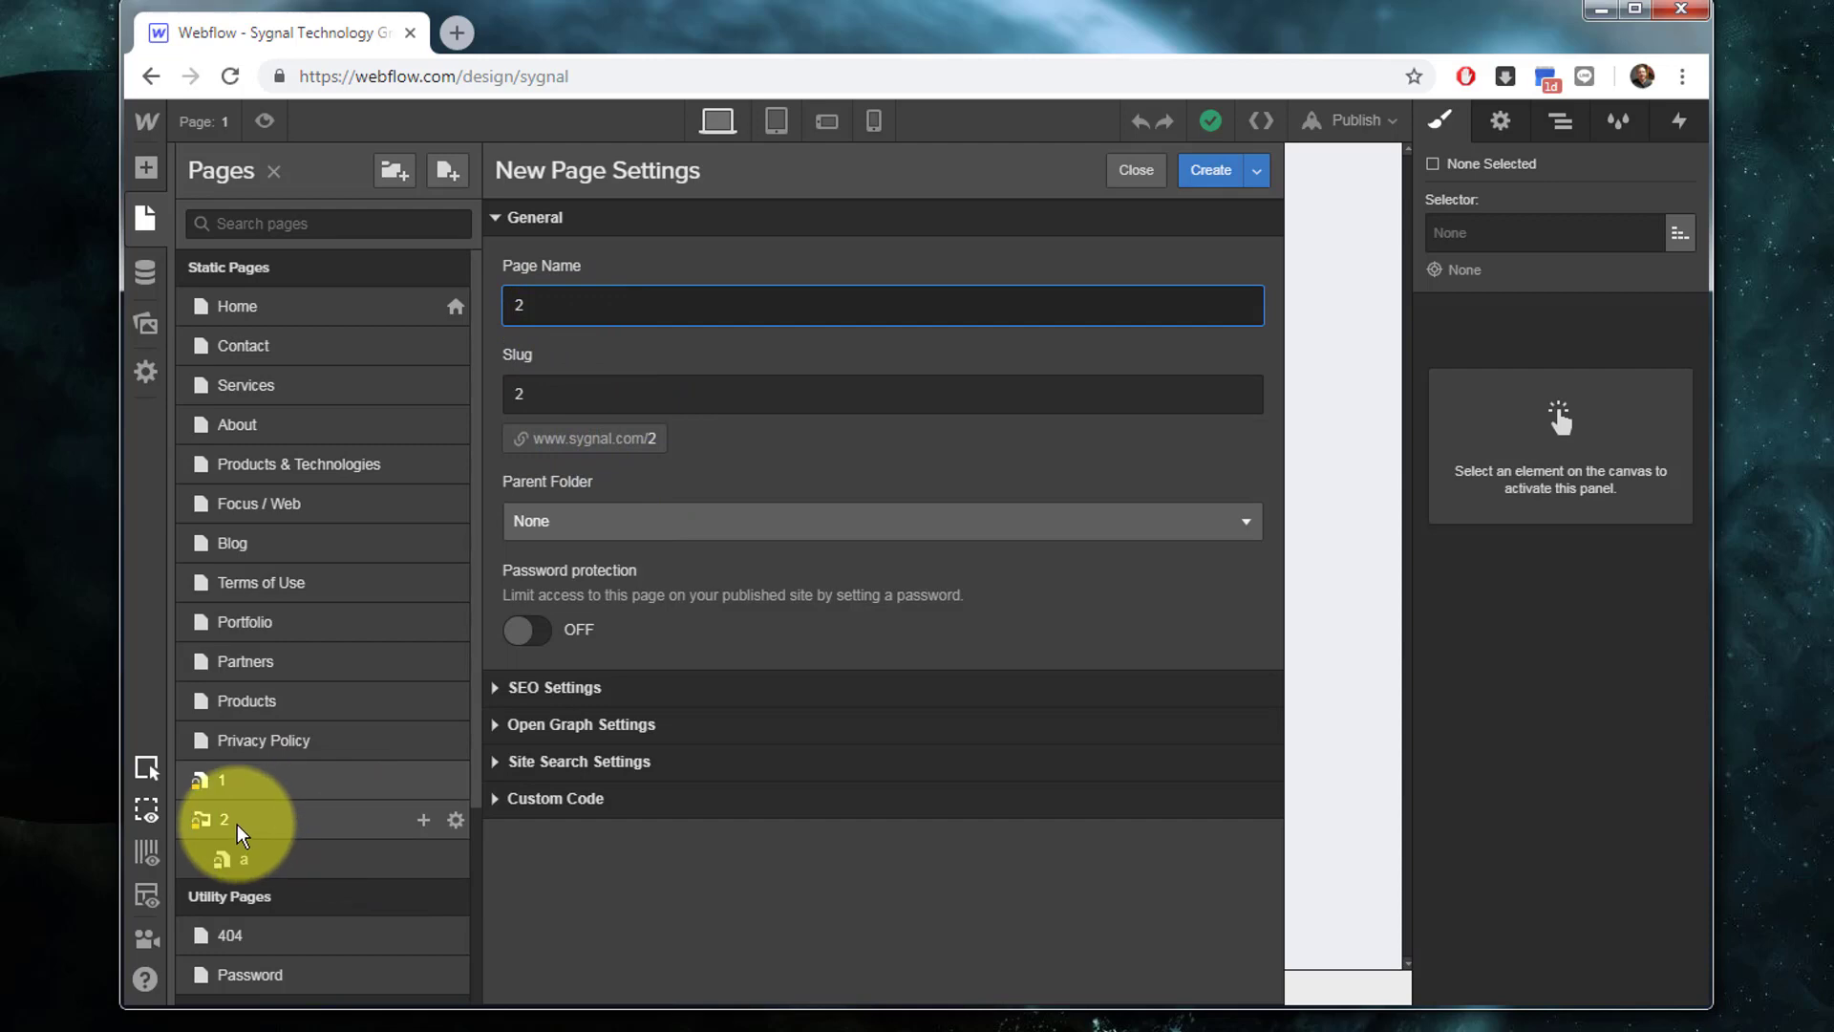
{"action": "left_click", "coordinate": [1208, 170]}
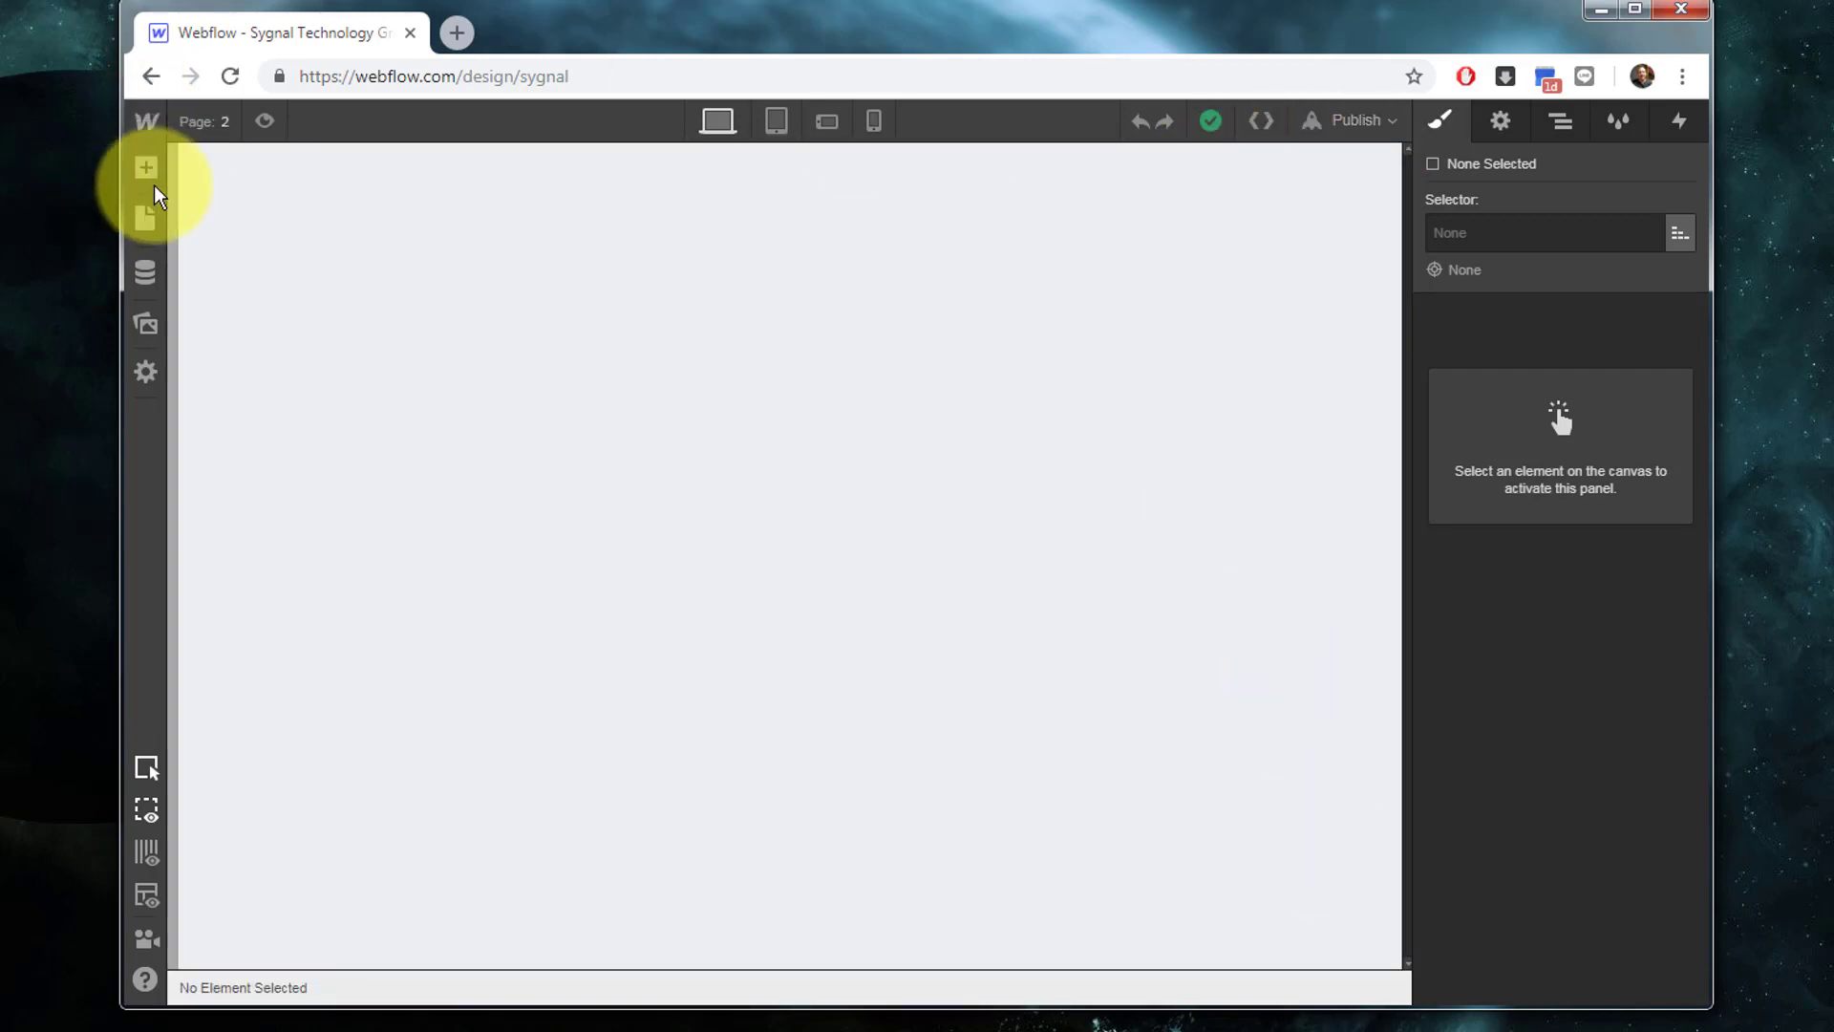
Step: Drop a heading onto page 2, retype it as '/2', and reopen the page list
{"action": "left_click", "coordinate": [150, 182]}
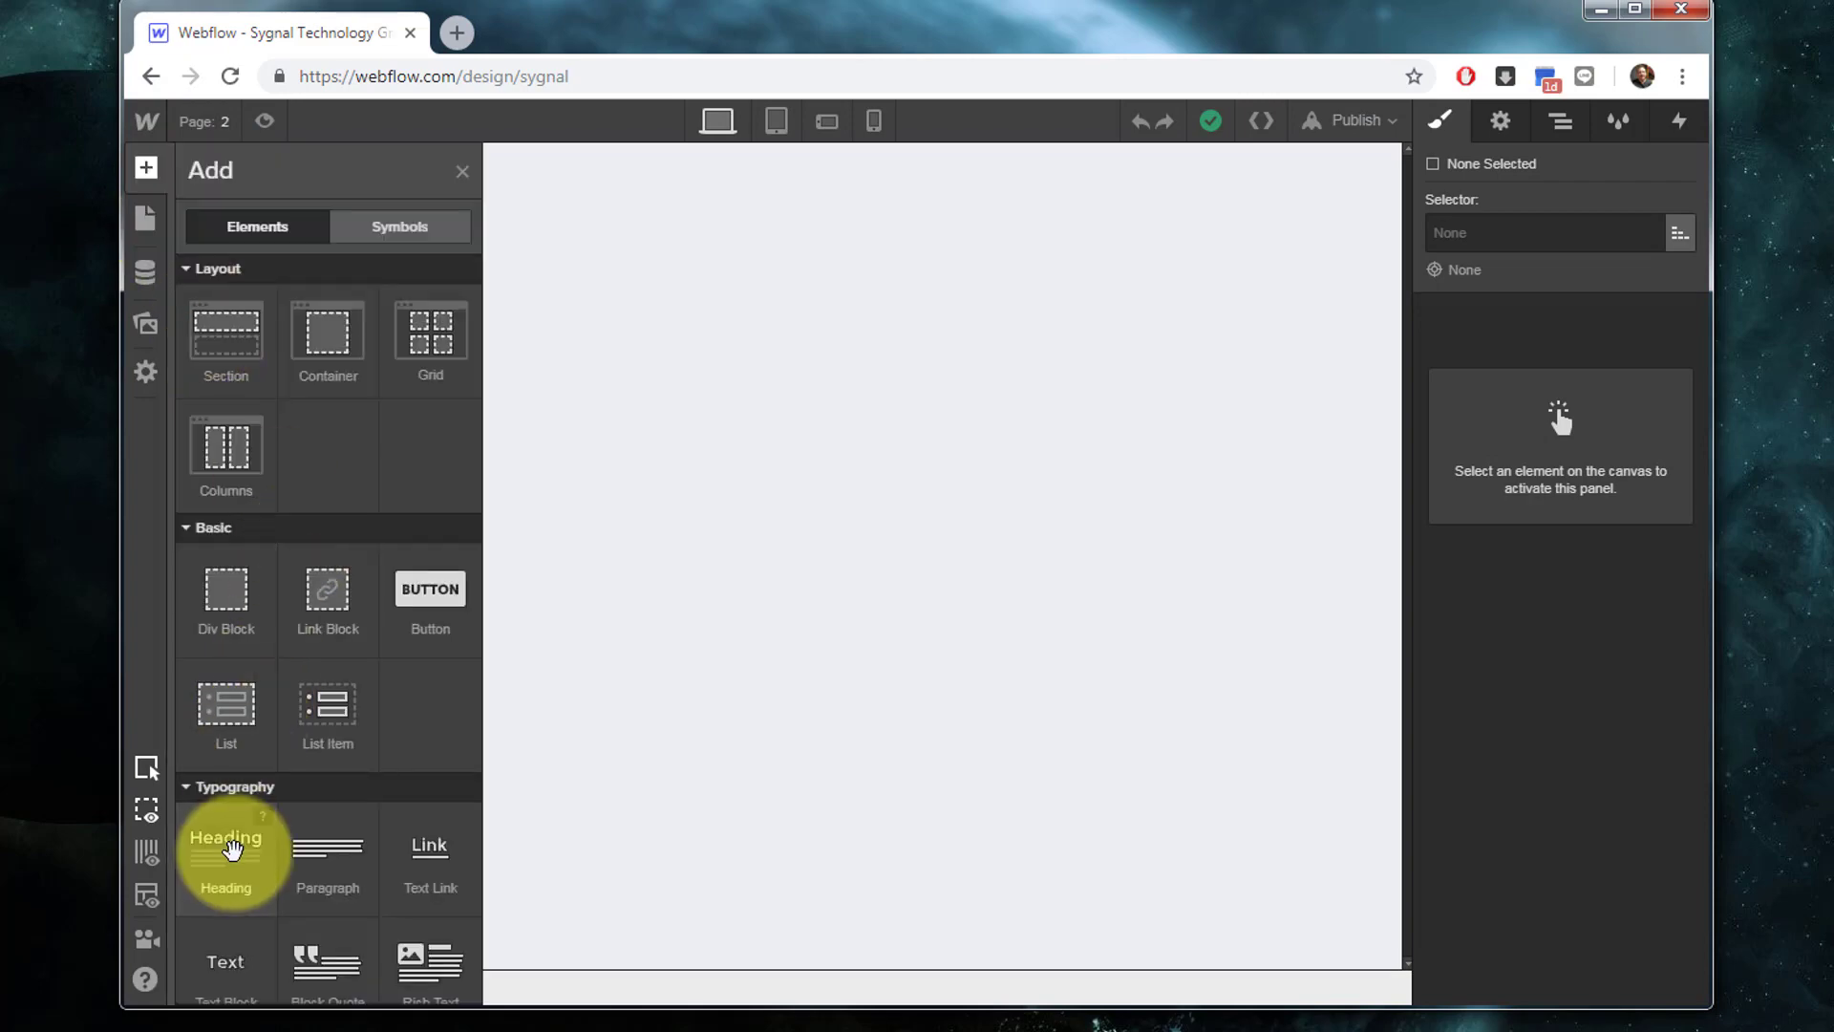
{"action": "left_click_drag", "start_coordinate": [238, 848], "coordinate": [325, 283]}
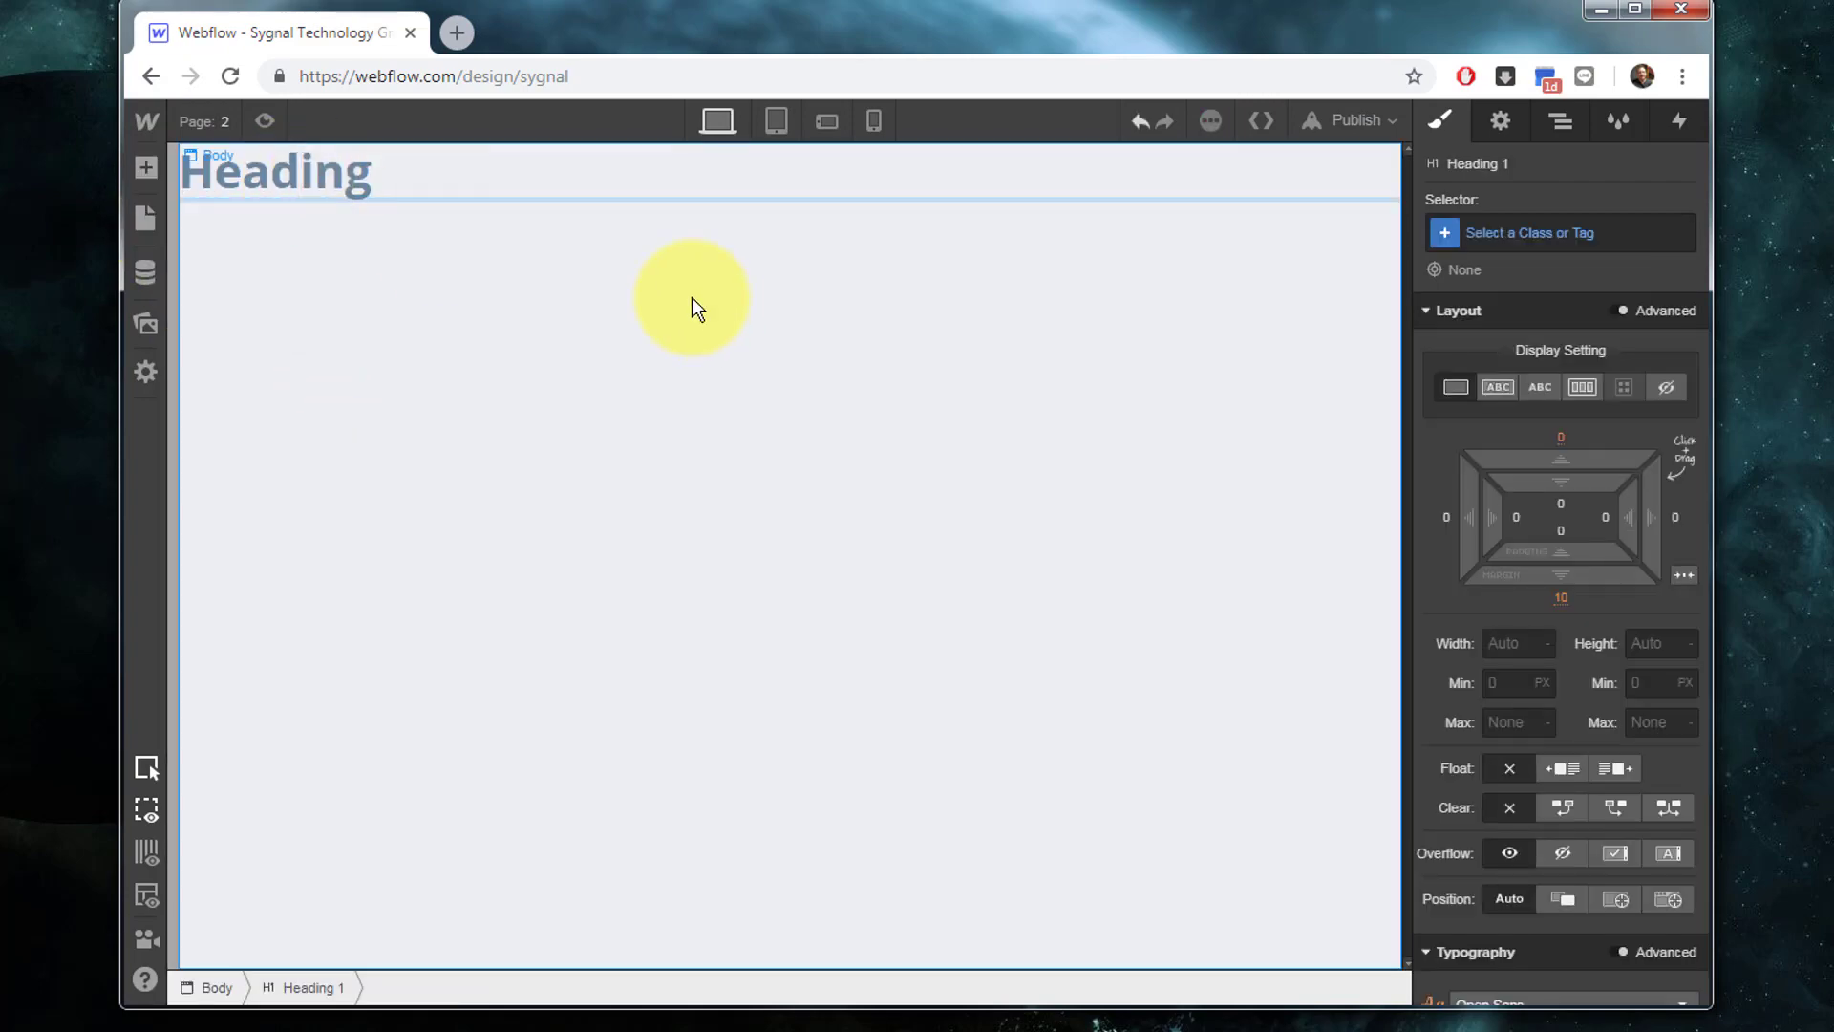
{"action": "key", "text": "End"}
{"action": "key", "text": "shift+Home"}
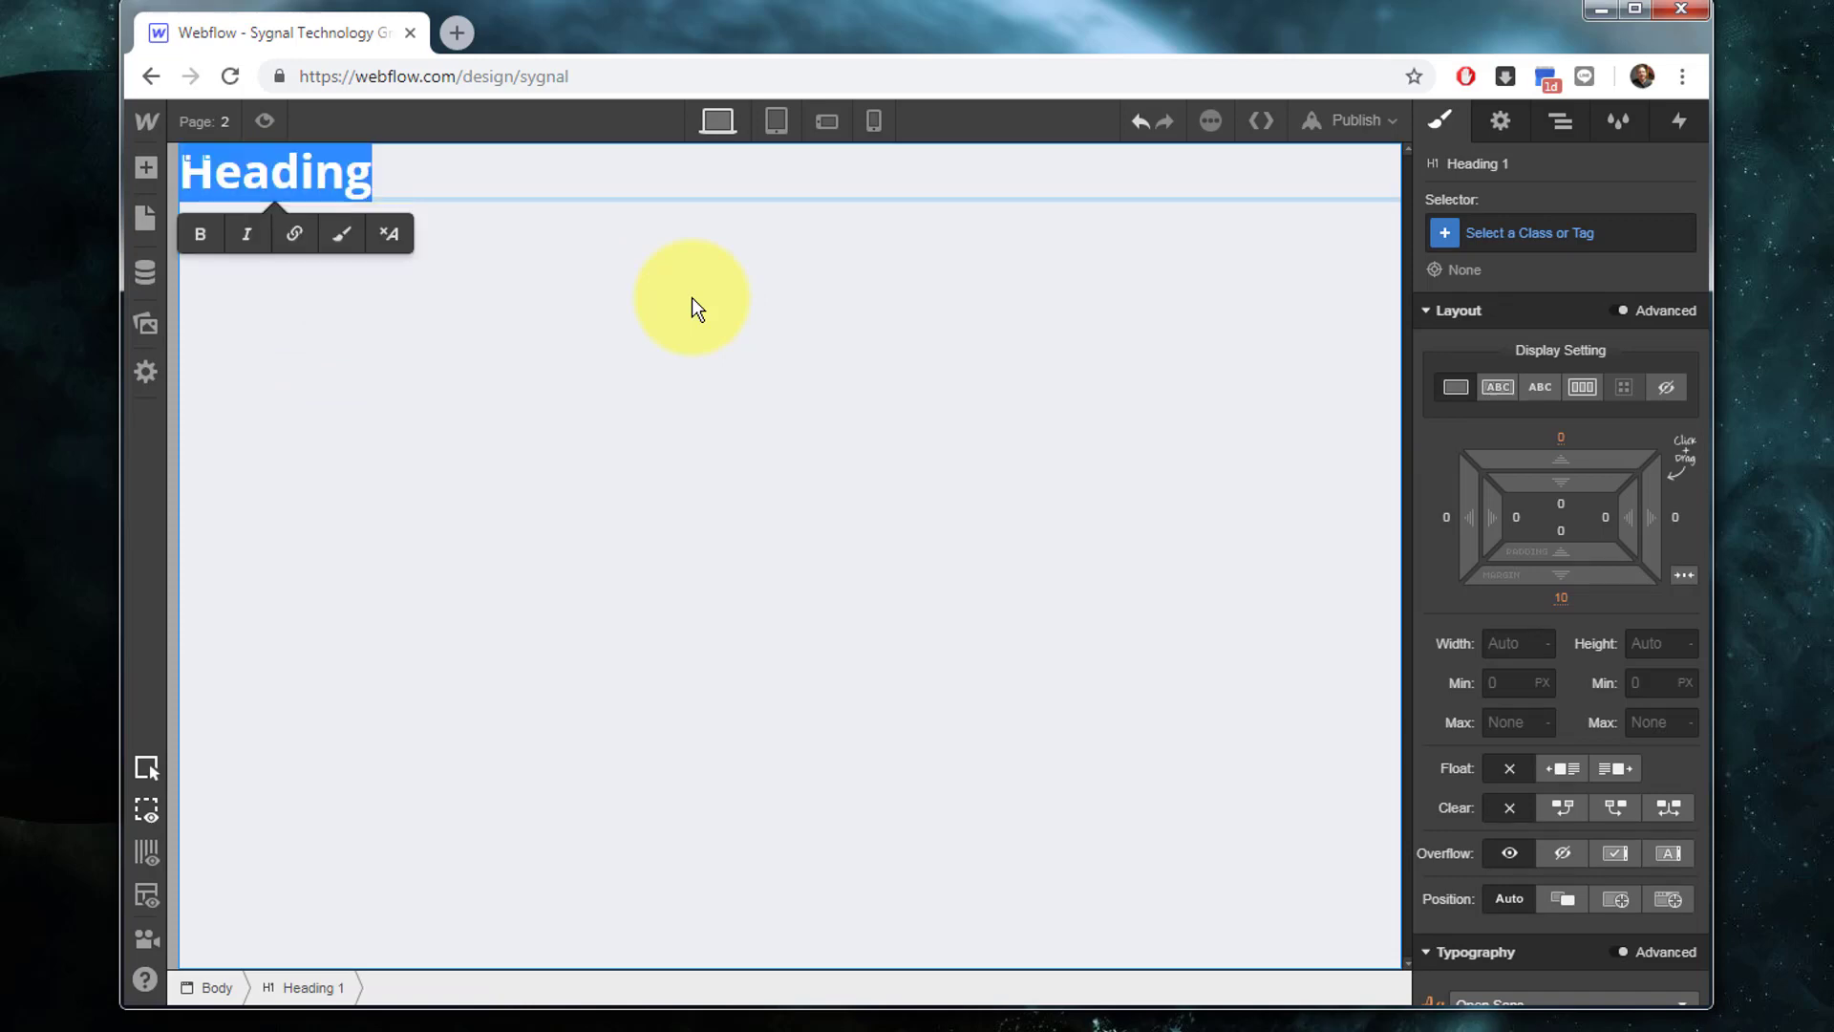
{"action": "type", "text": "72"}
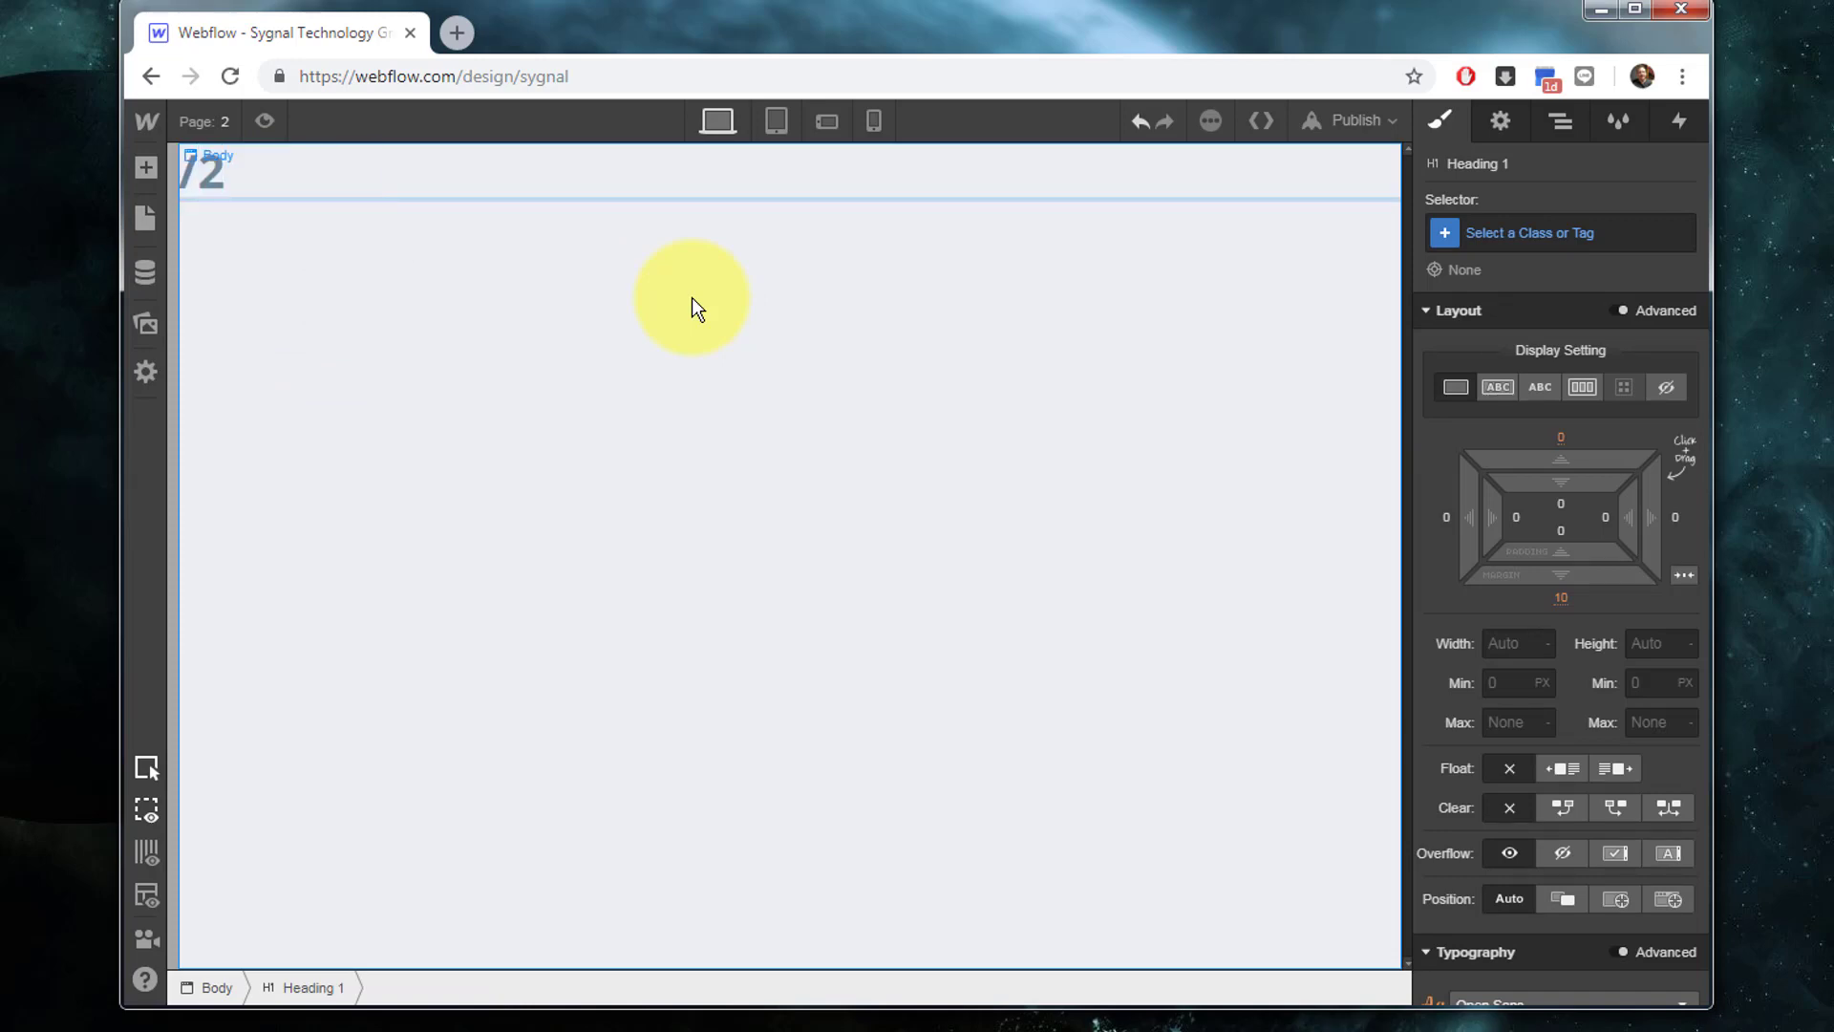
{"action": "left_click", "coordinate": [623, 476]}
{"action": "left_click", "coordinate": [143, 216]}
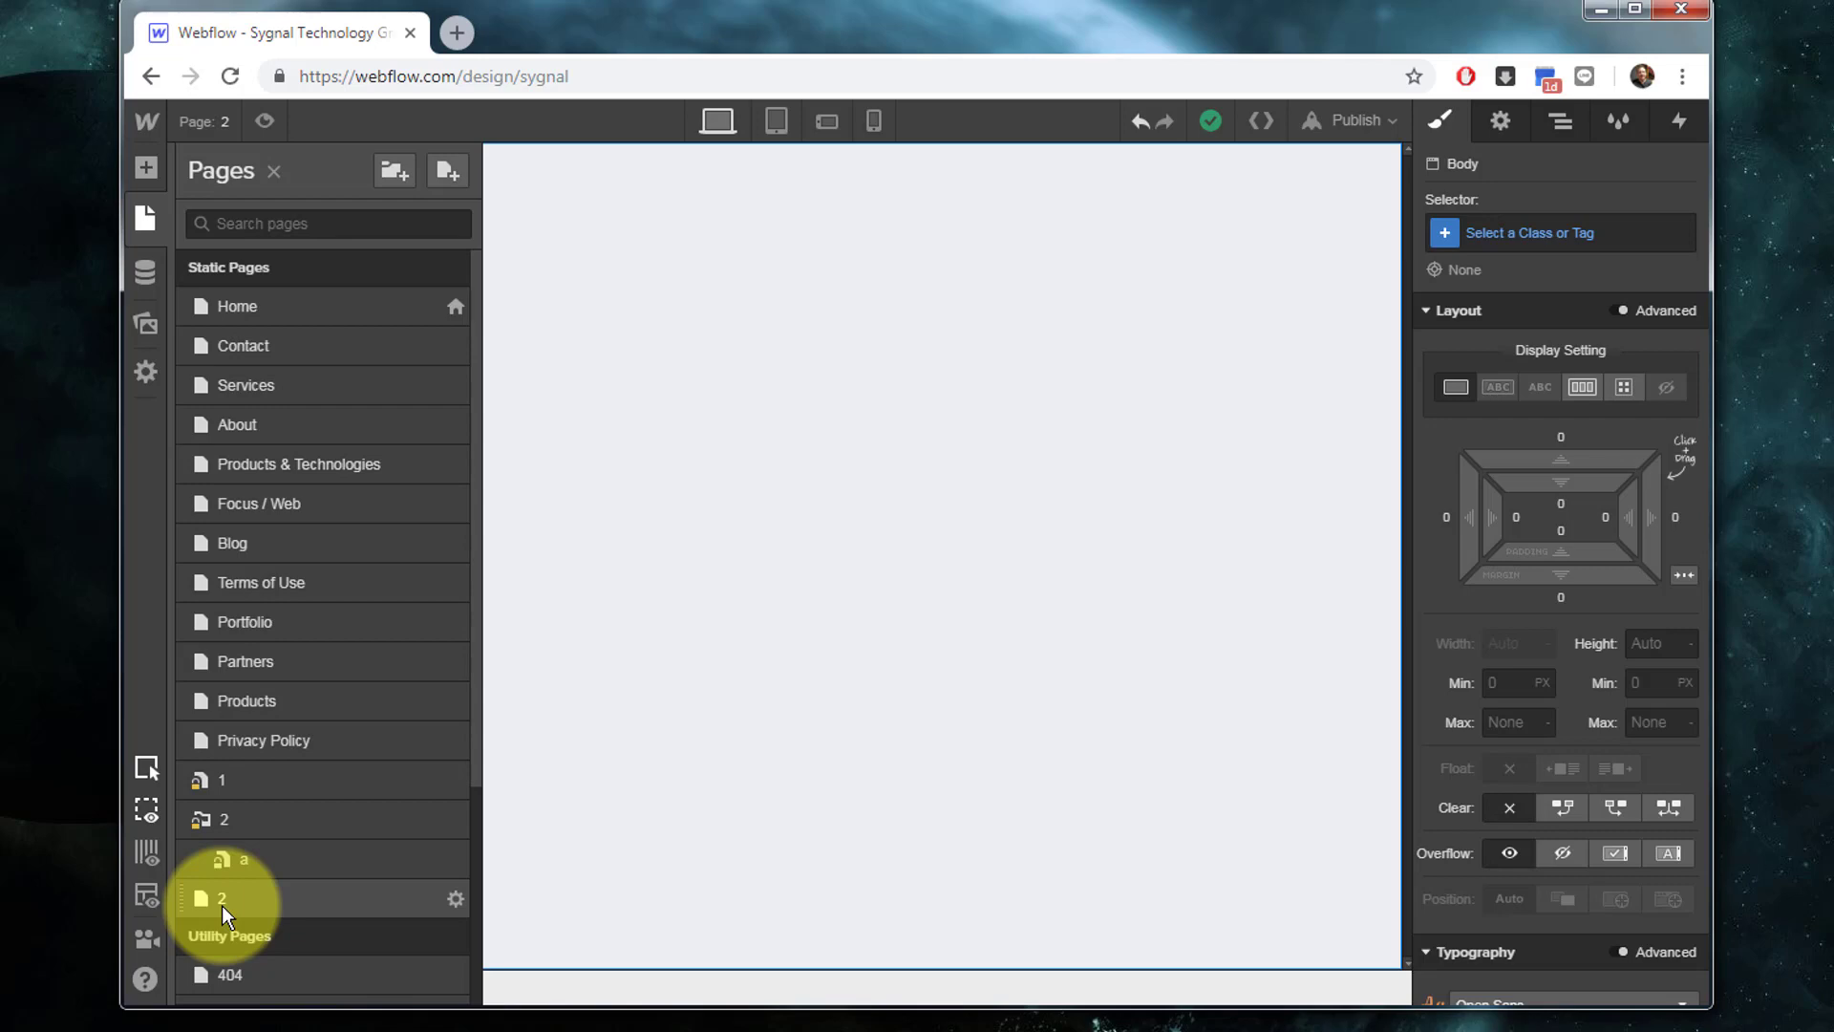
Step: Password-protect root page 2, save its settings, and publish to the selected domains
{"action": "left_click", "coordinate": [455, 899]}
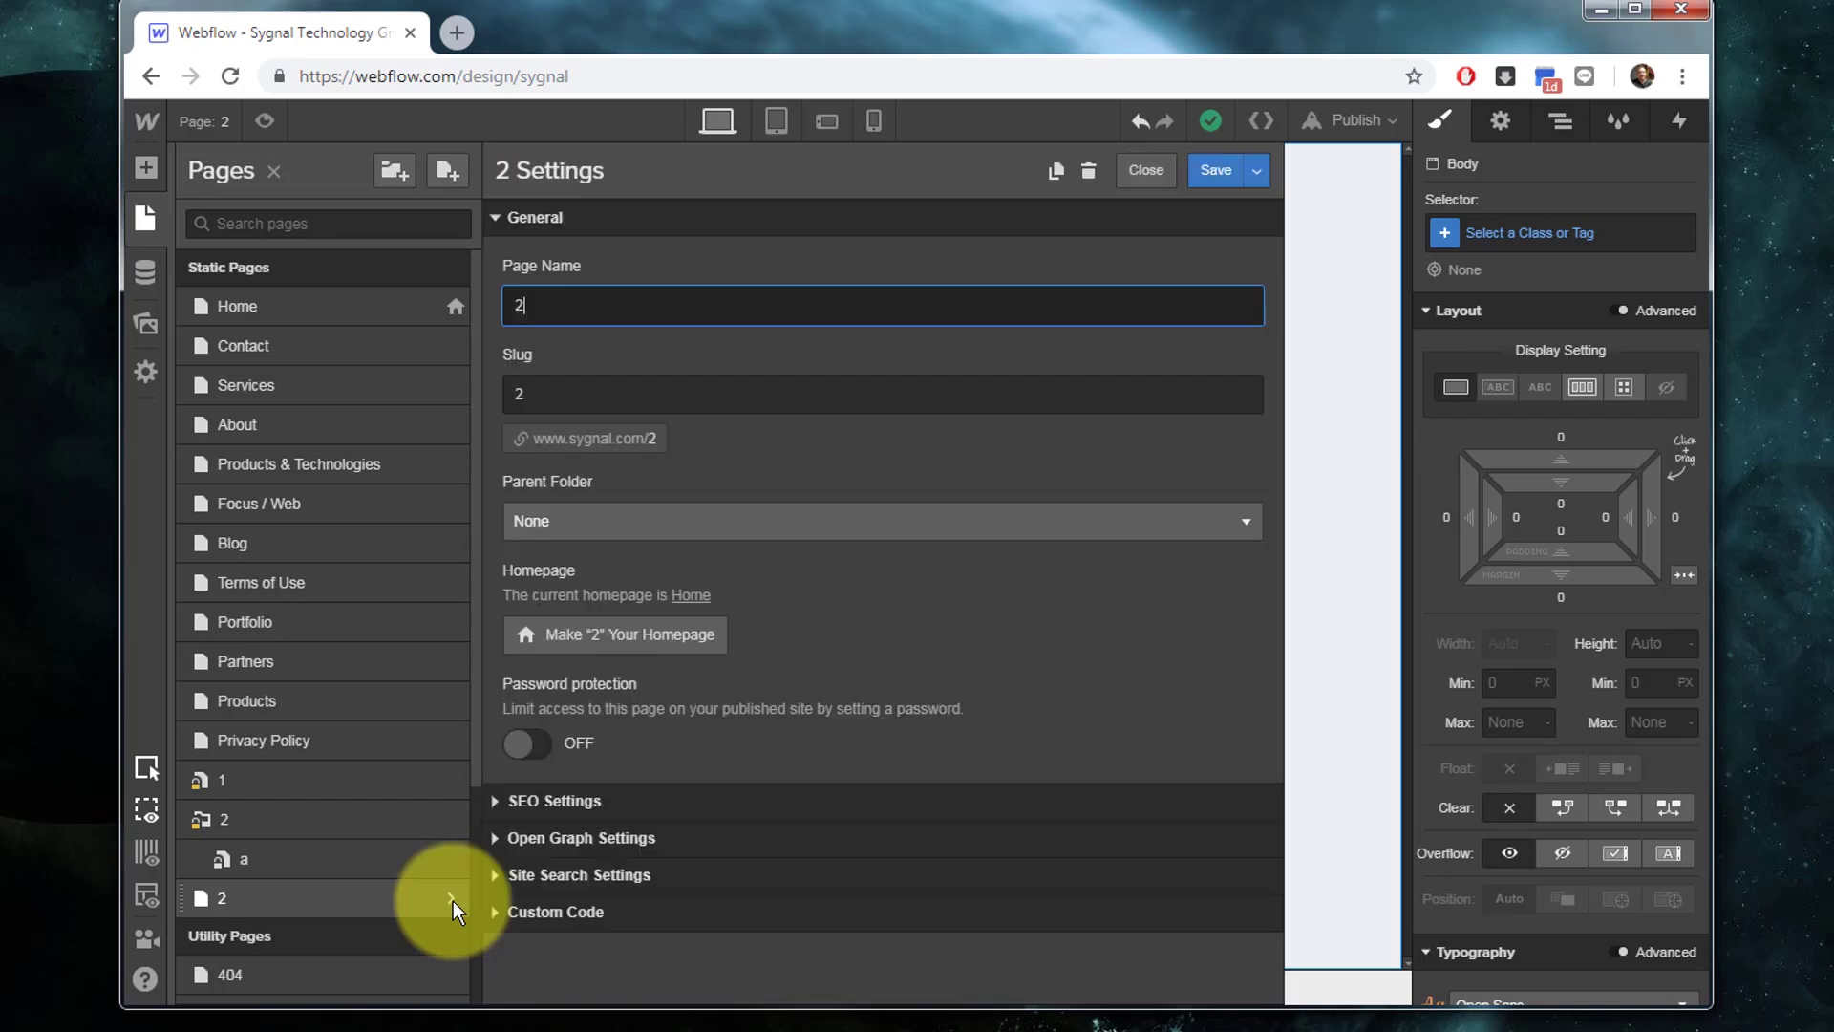
{"action": "left_click", "coordinate": [516, 746]}
{"action": "left_click", "coordinate": [590, 837]}
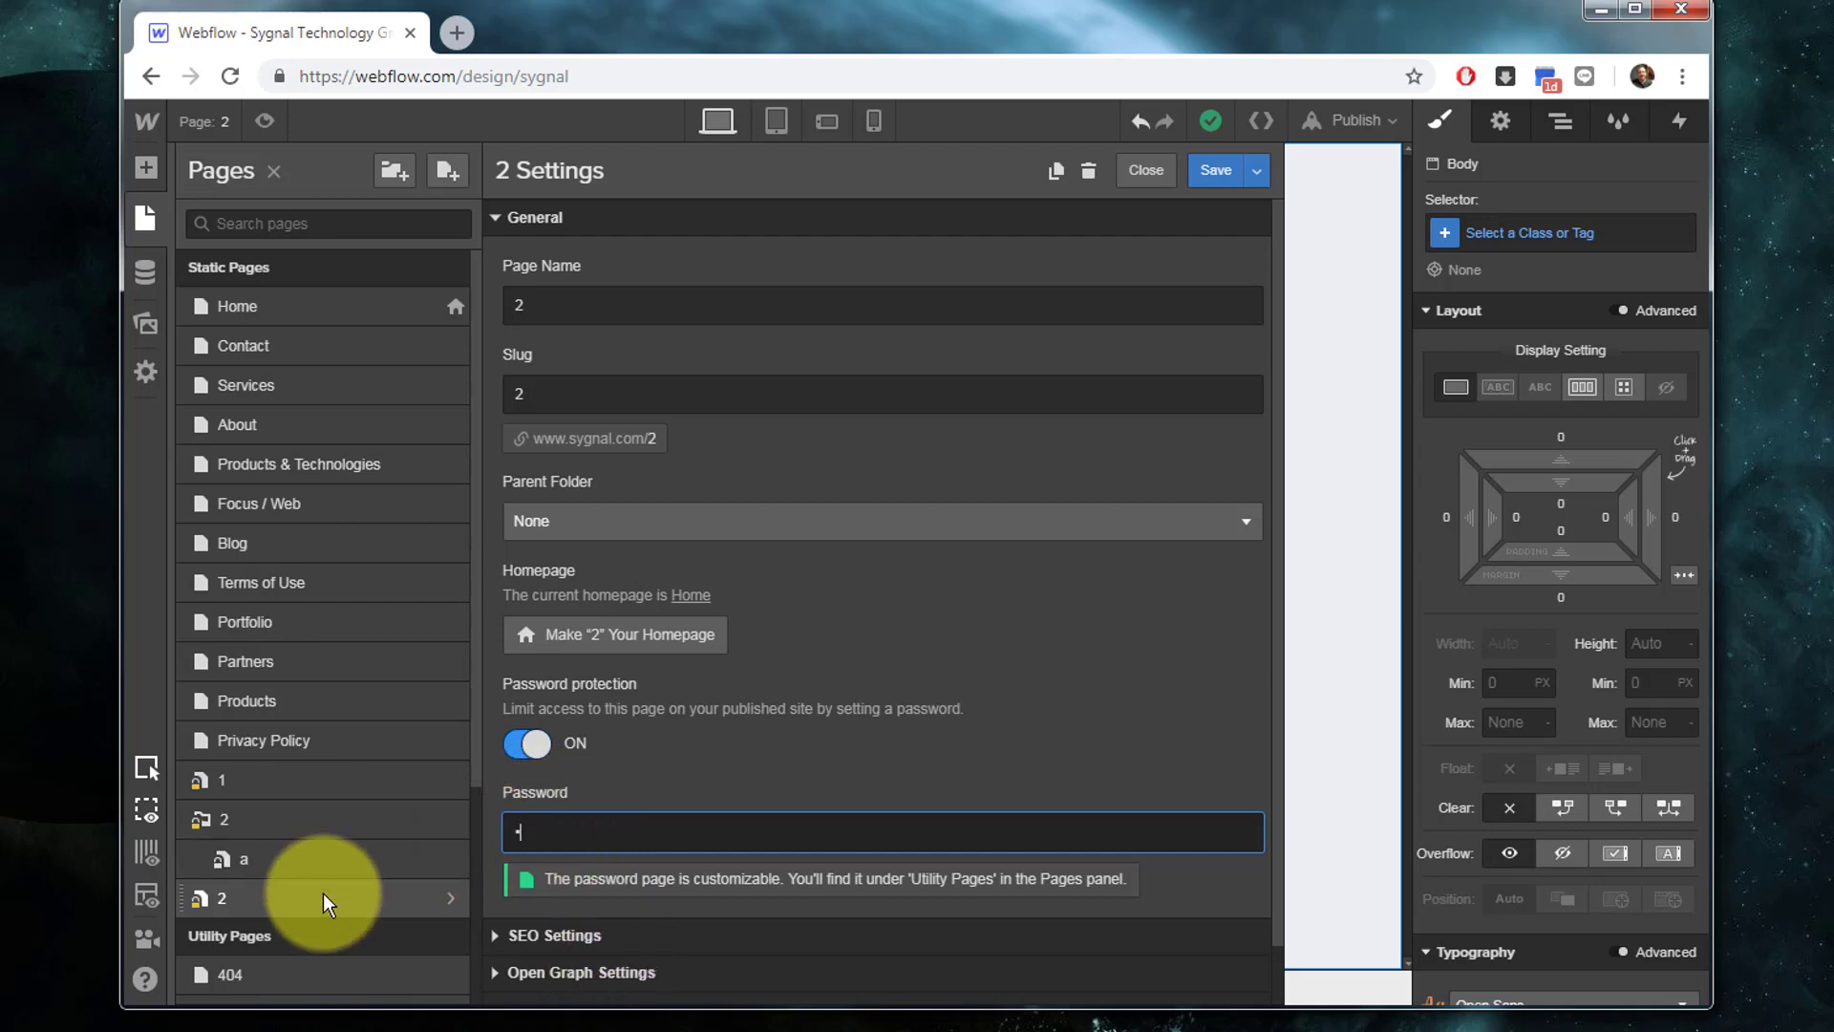
{"action": "left_click", "coordinate": [1229, 170]}
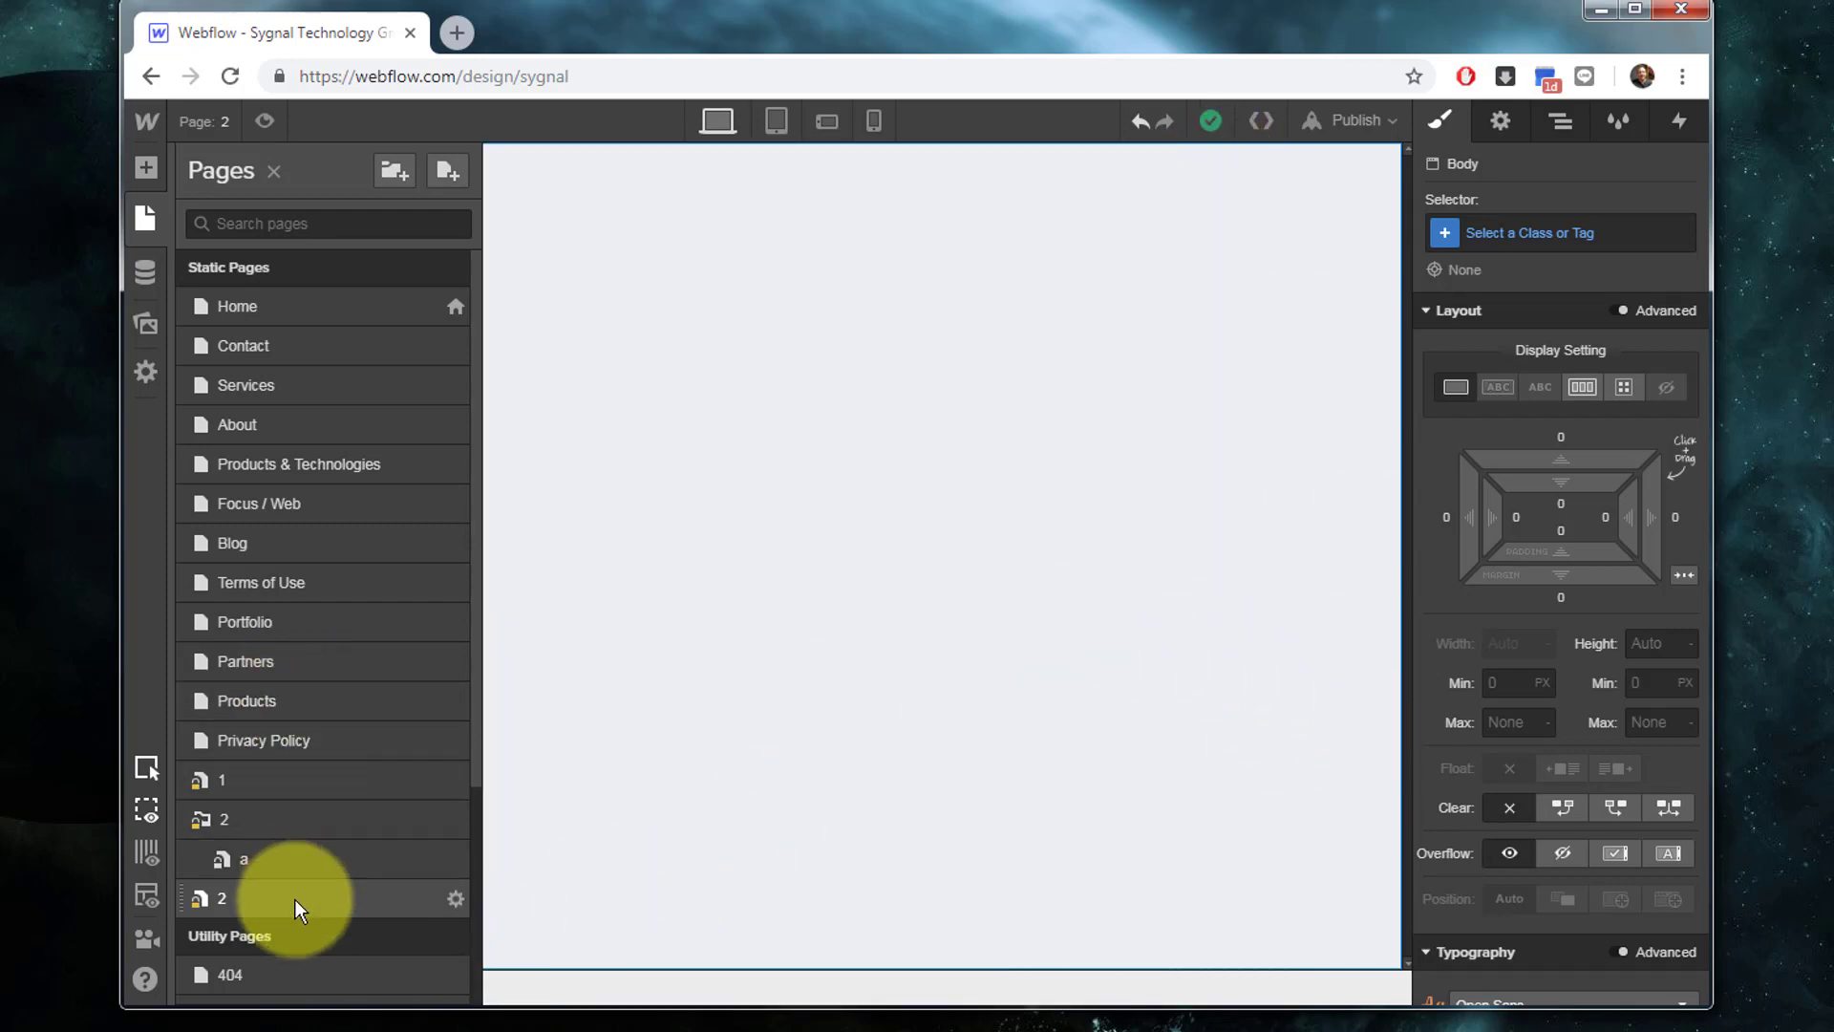
{"action": "left_click", "coordinate": [1386, 117]}
{"action": "left_click", "coordinate": [1079, 368]}
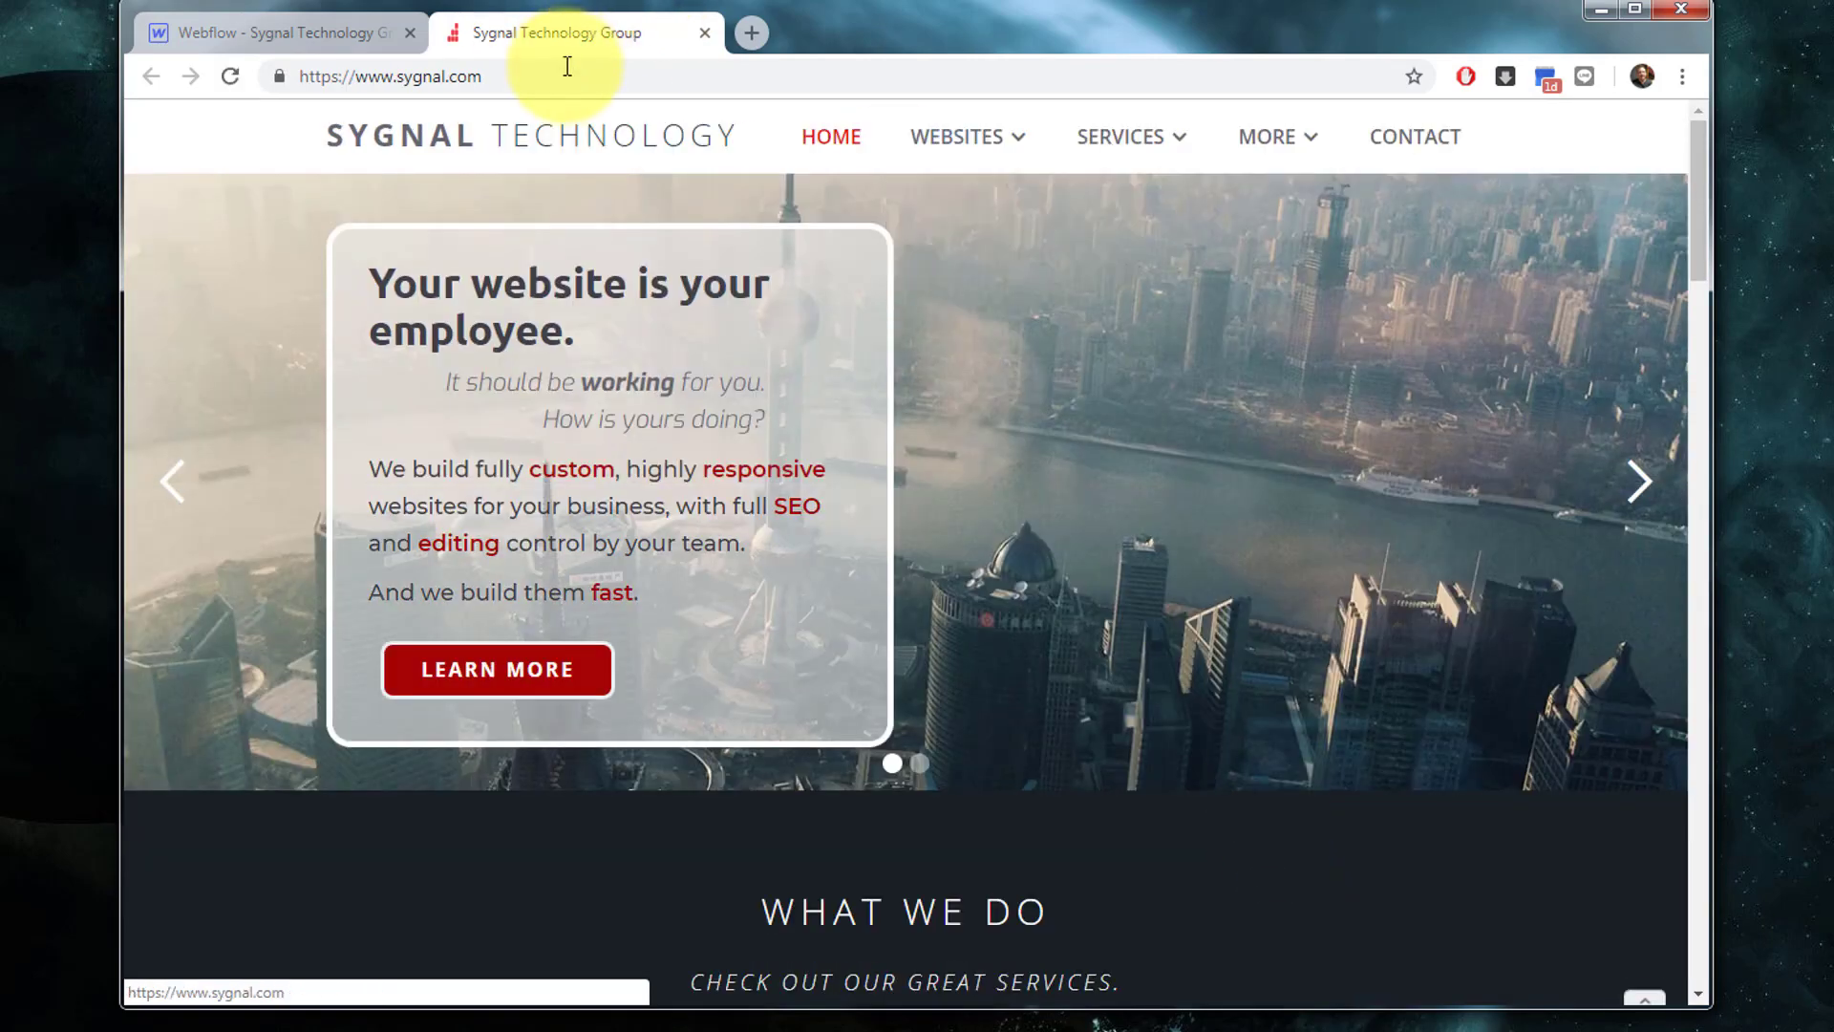
Step: Load the live site's /1 page in Chrome
{"action": "left_click", "coordinate": [571, 76]}
{"action": "left_click", "coordinate": [623, 77]}
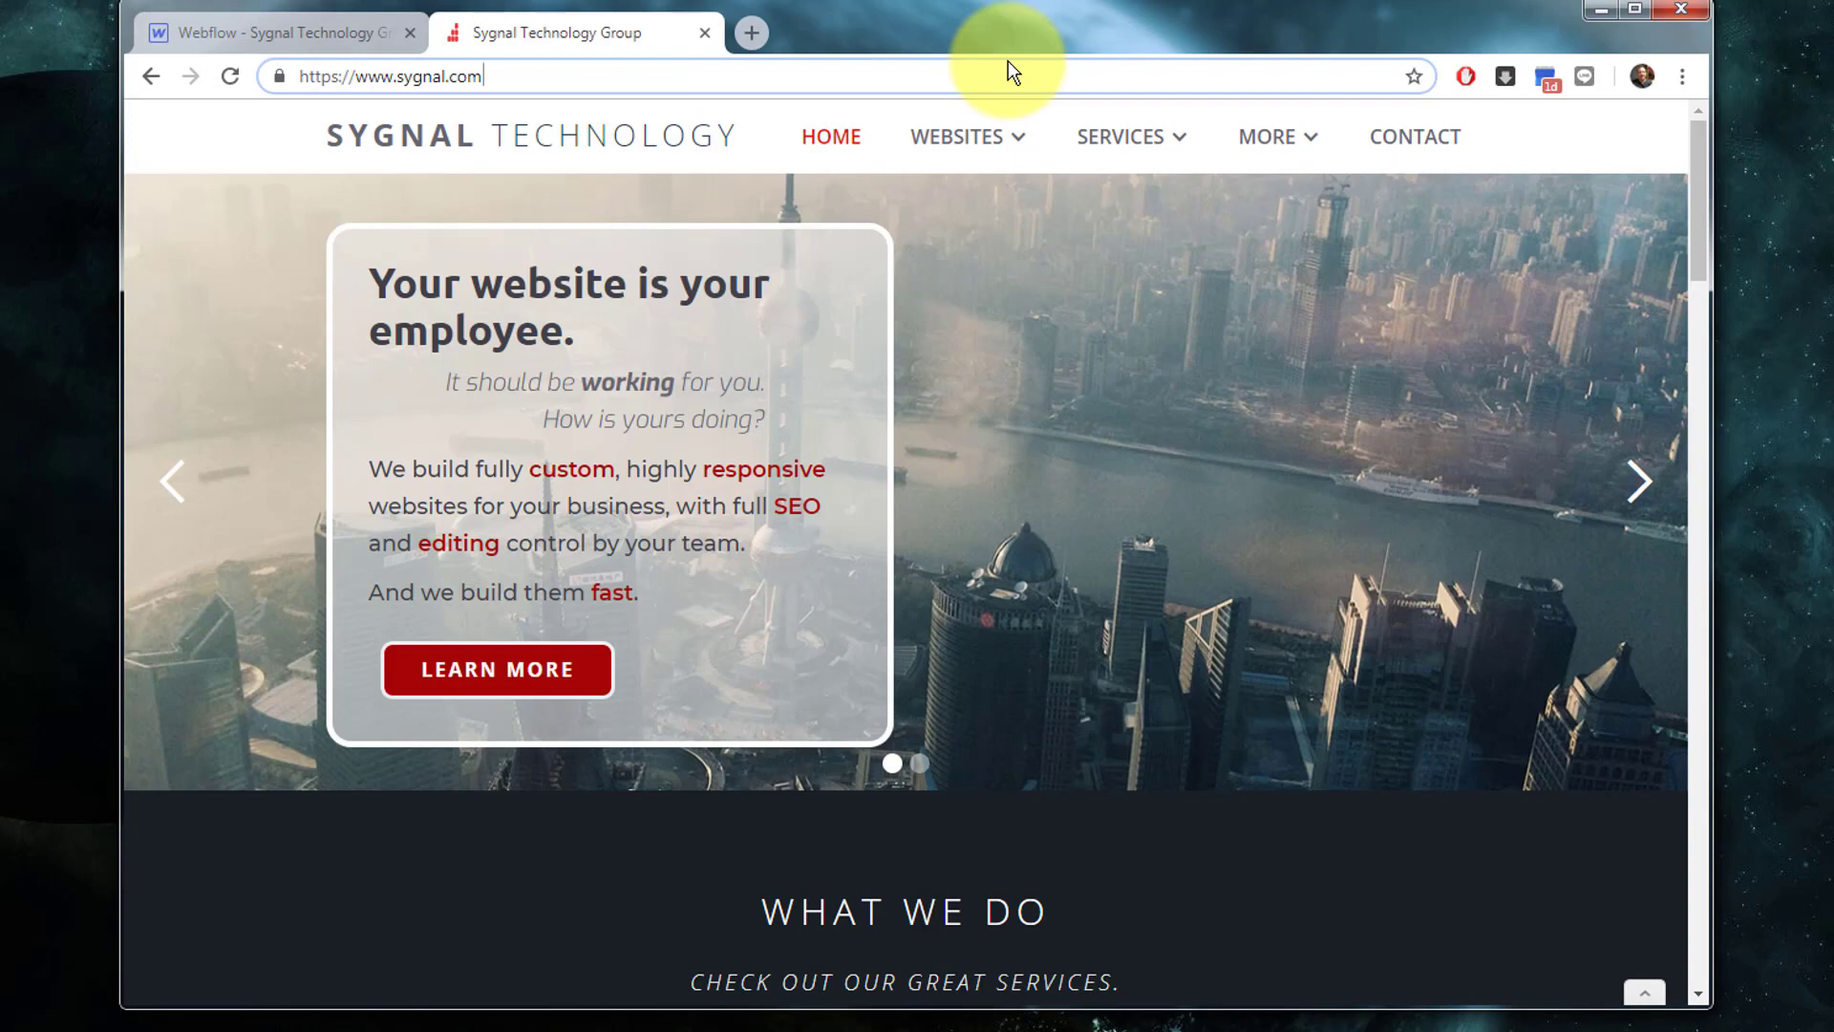
{"action": "type", "text": "/1"}
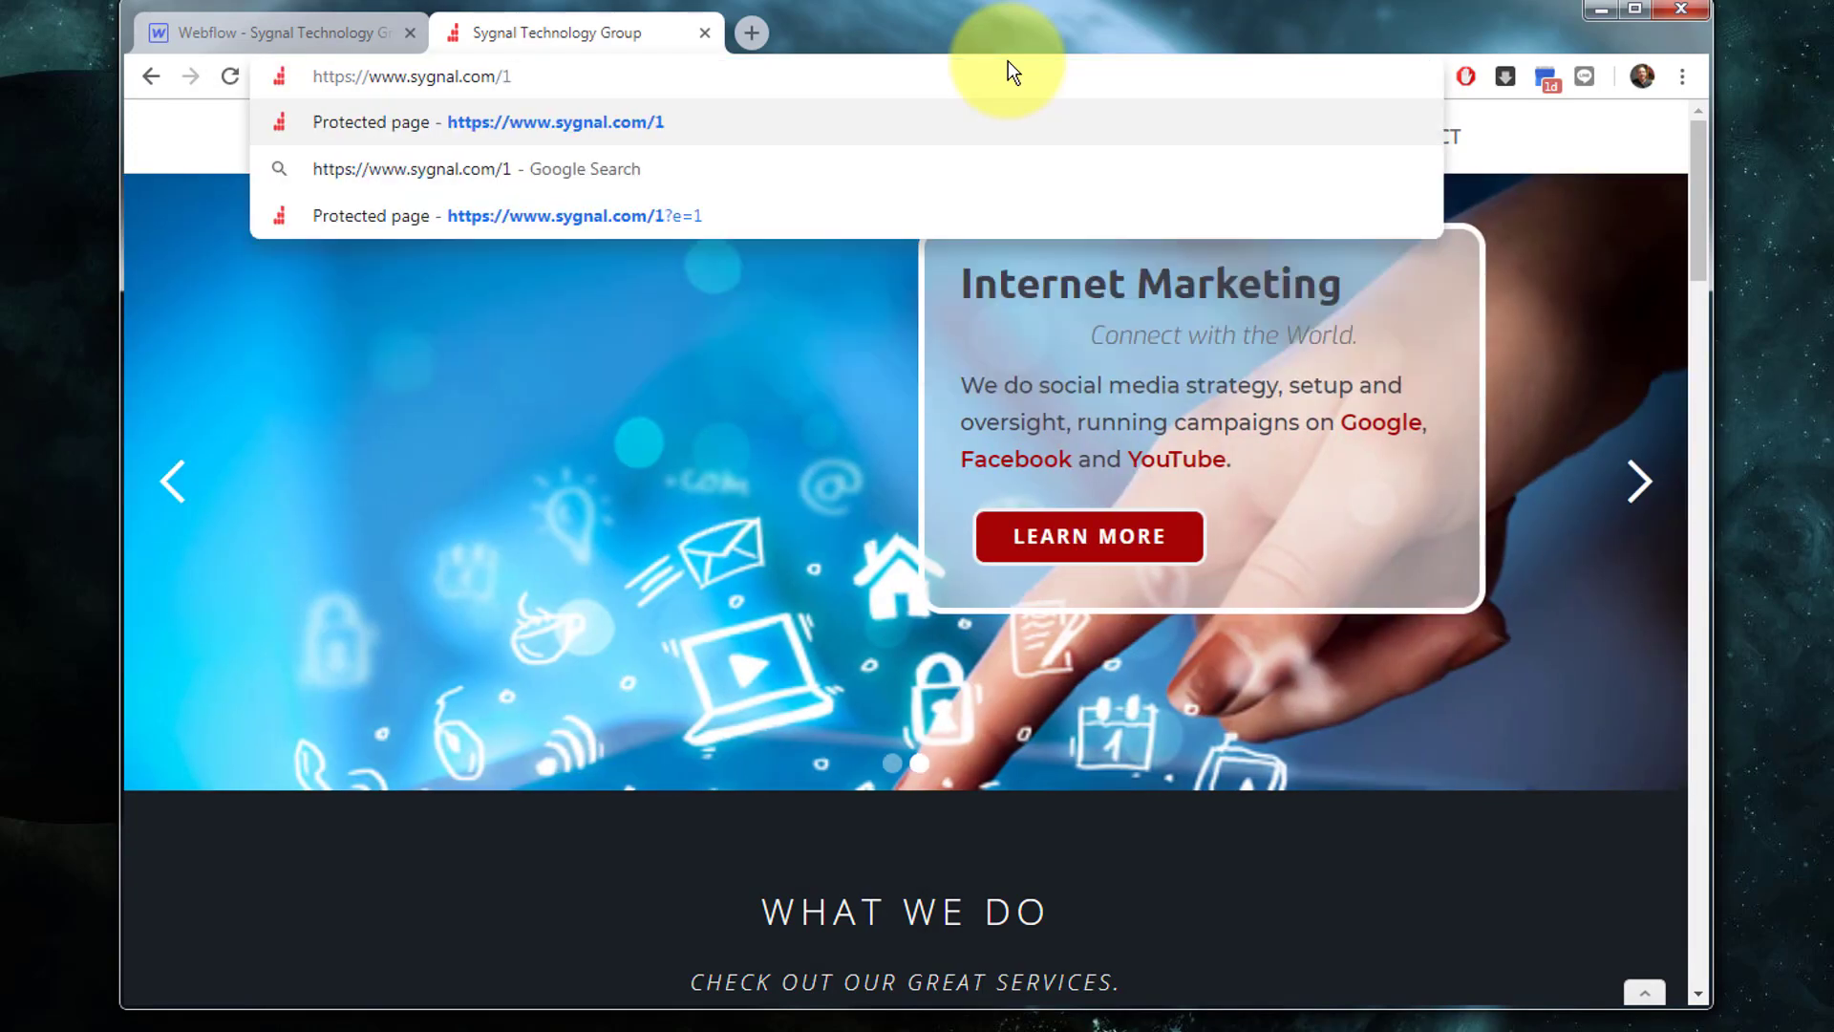
{"action": "key", "text": "Return"}
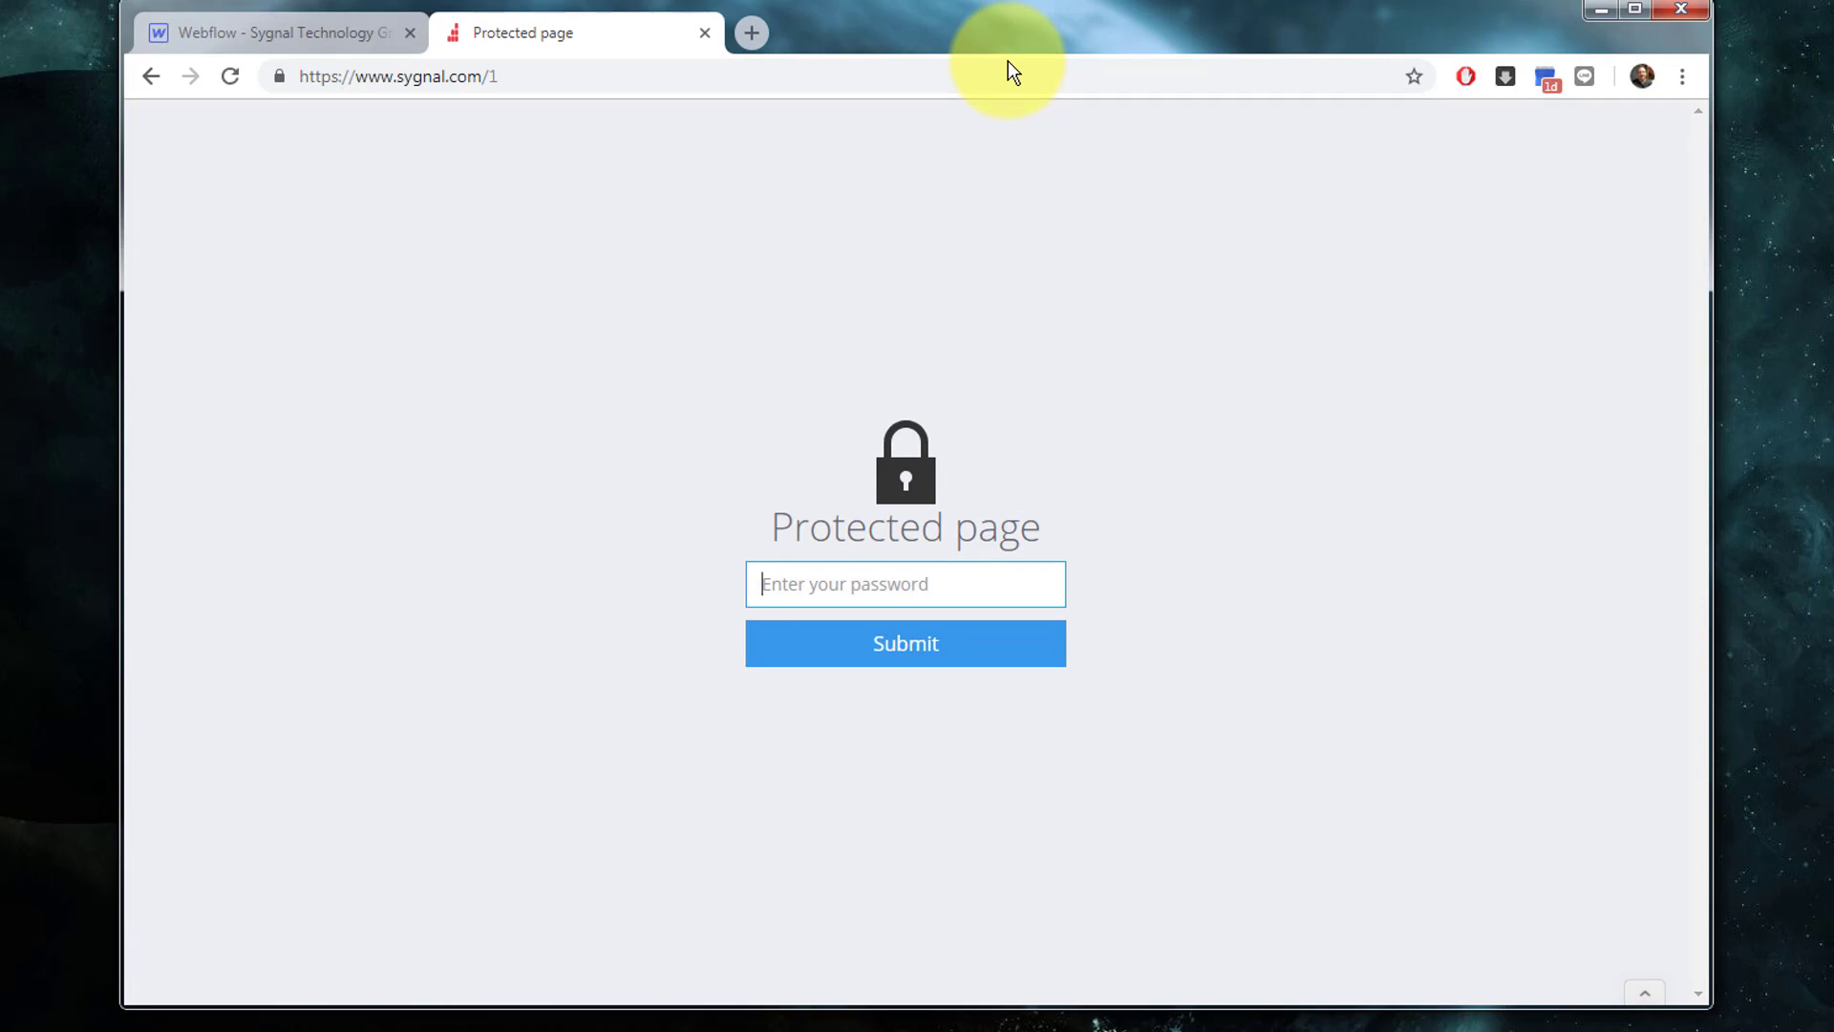
Step: Submit a wrong password on /1, then the correct one to unlock it
{"action": "type", "text": "p"}
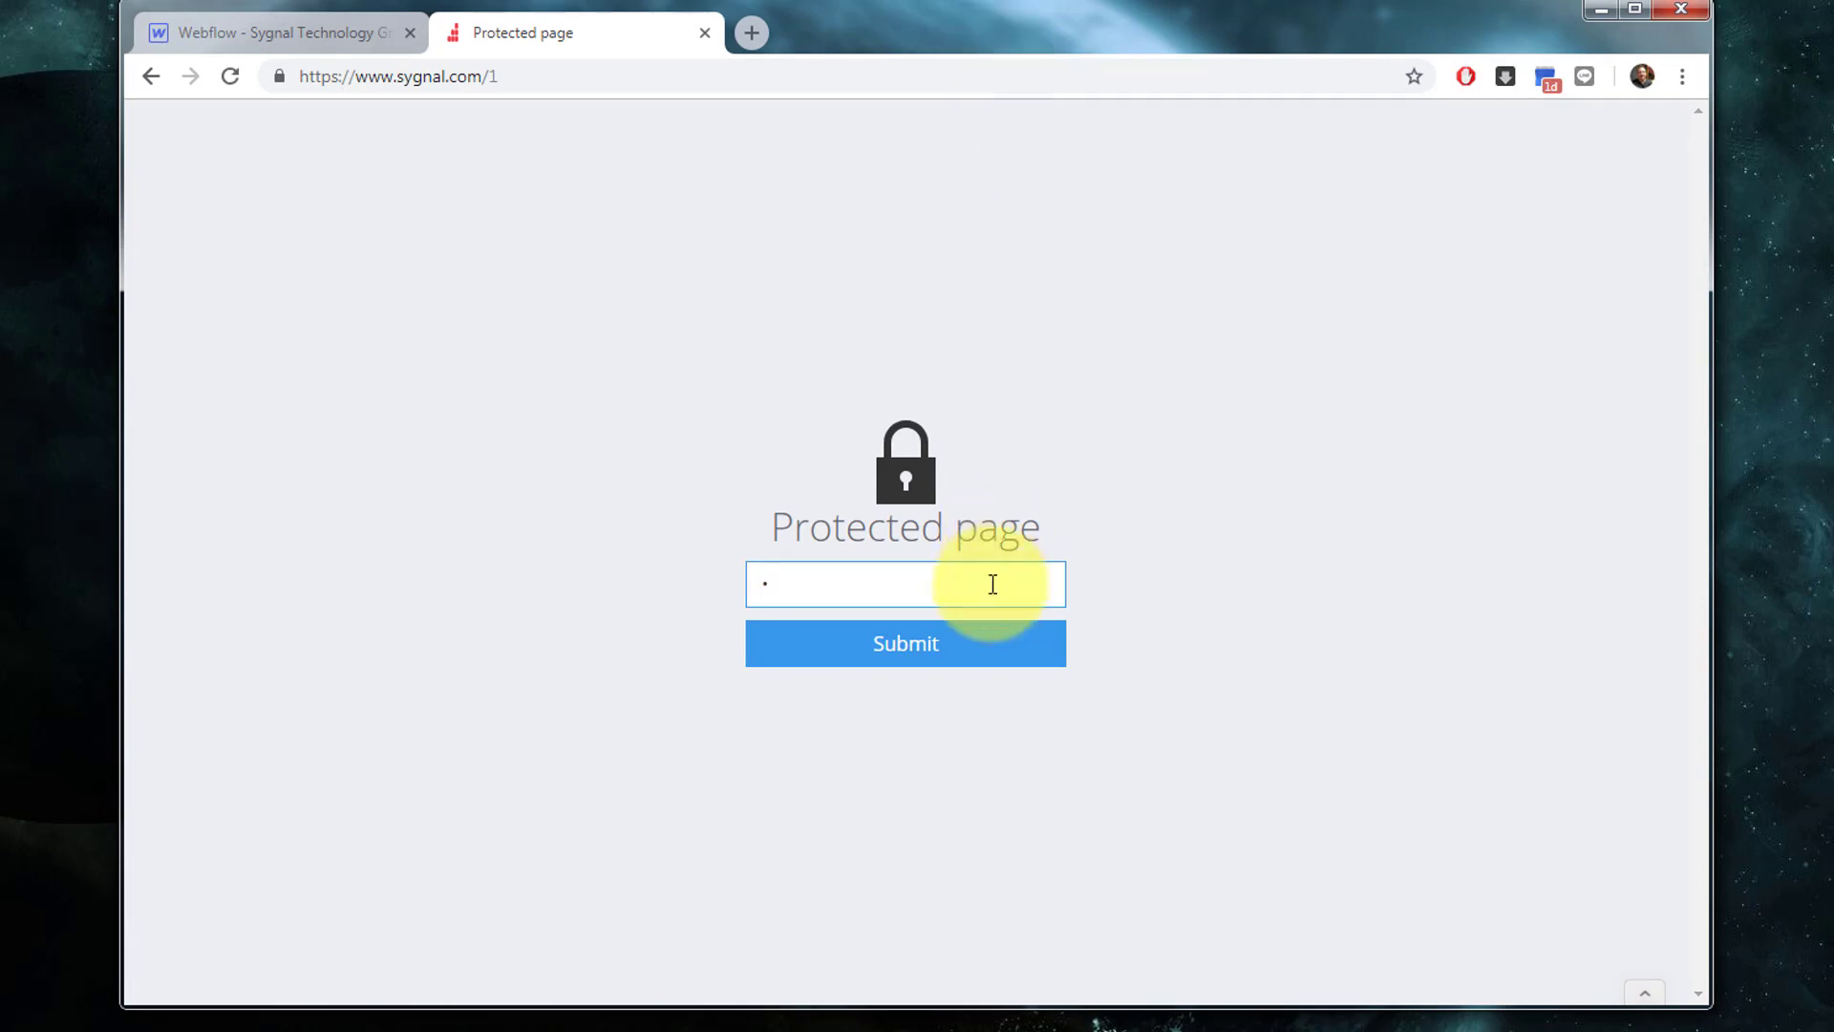
{"action": "left_click", "coordinate": [909, 655]}
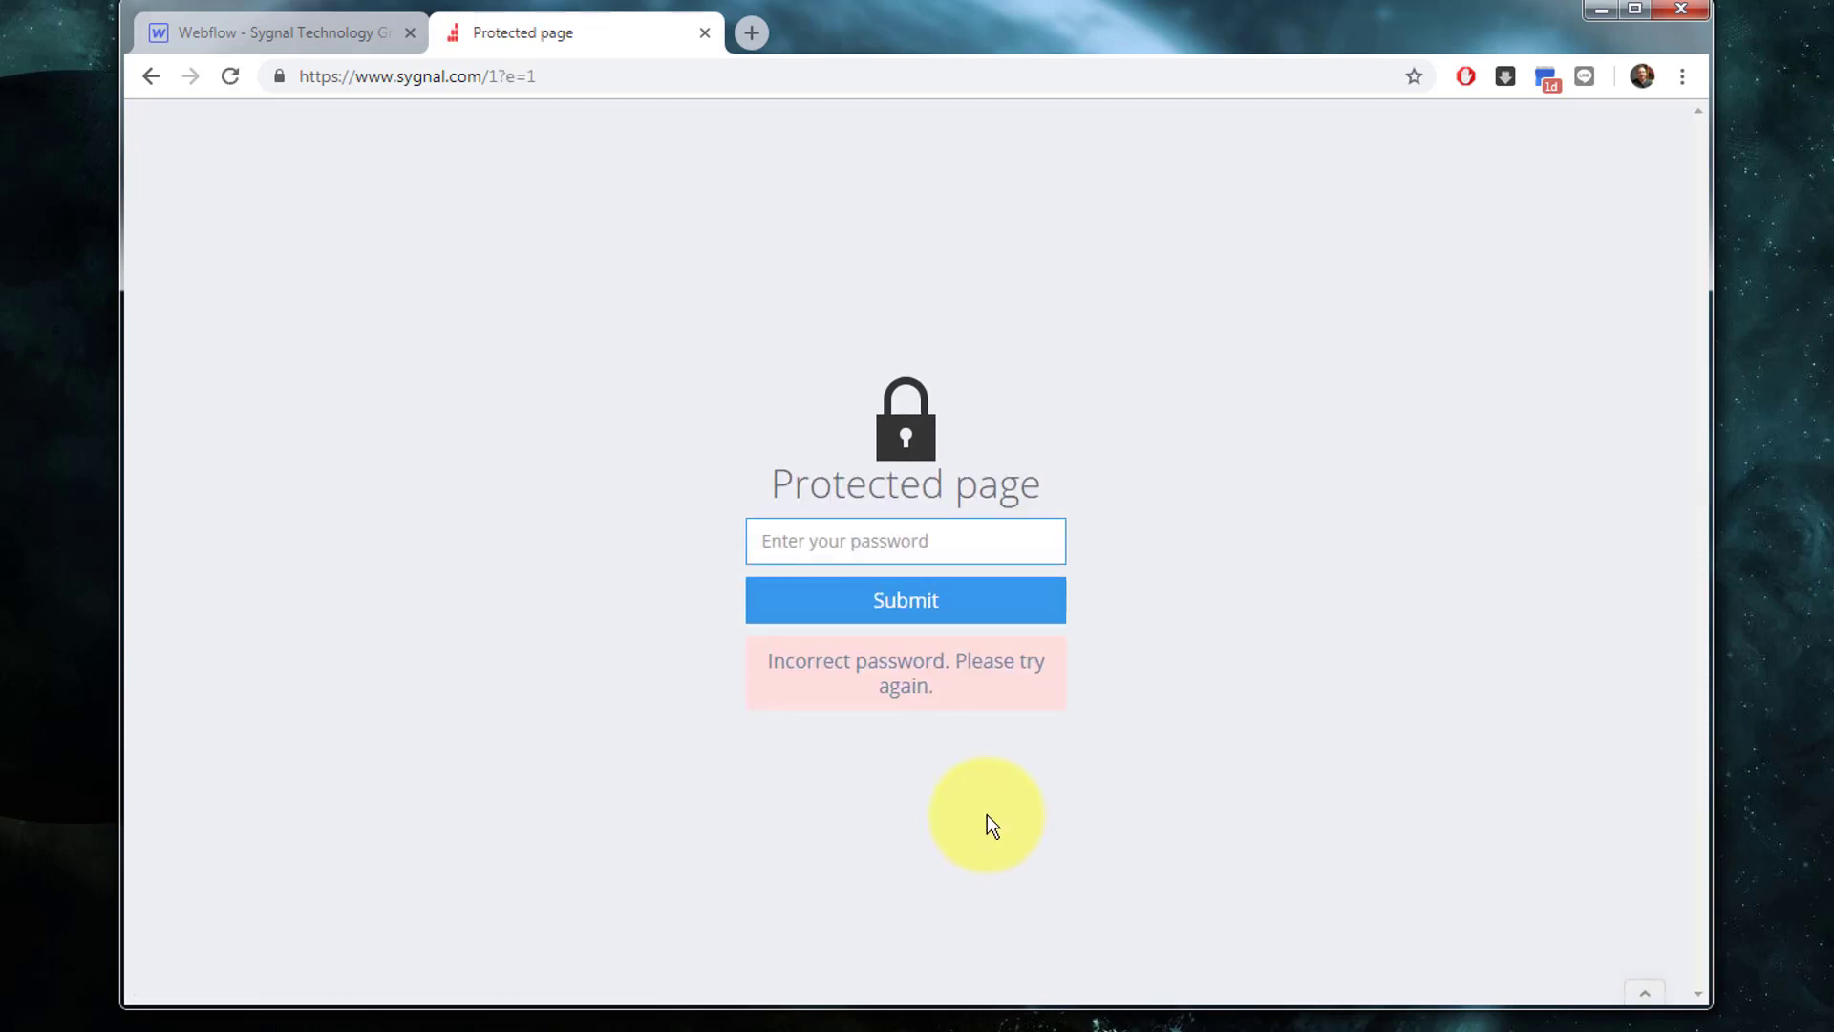
{"action": "type", "text": "1"}
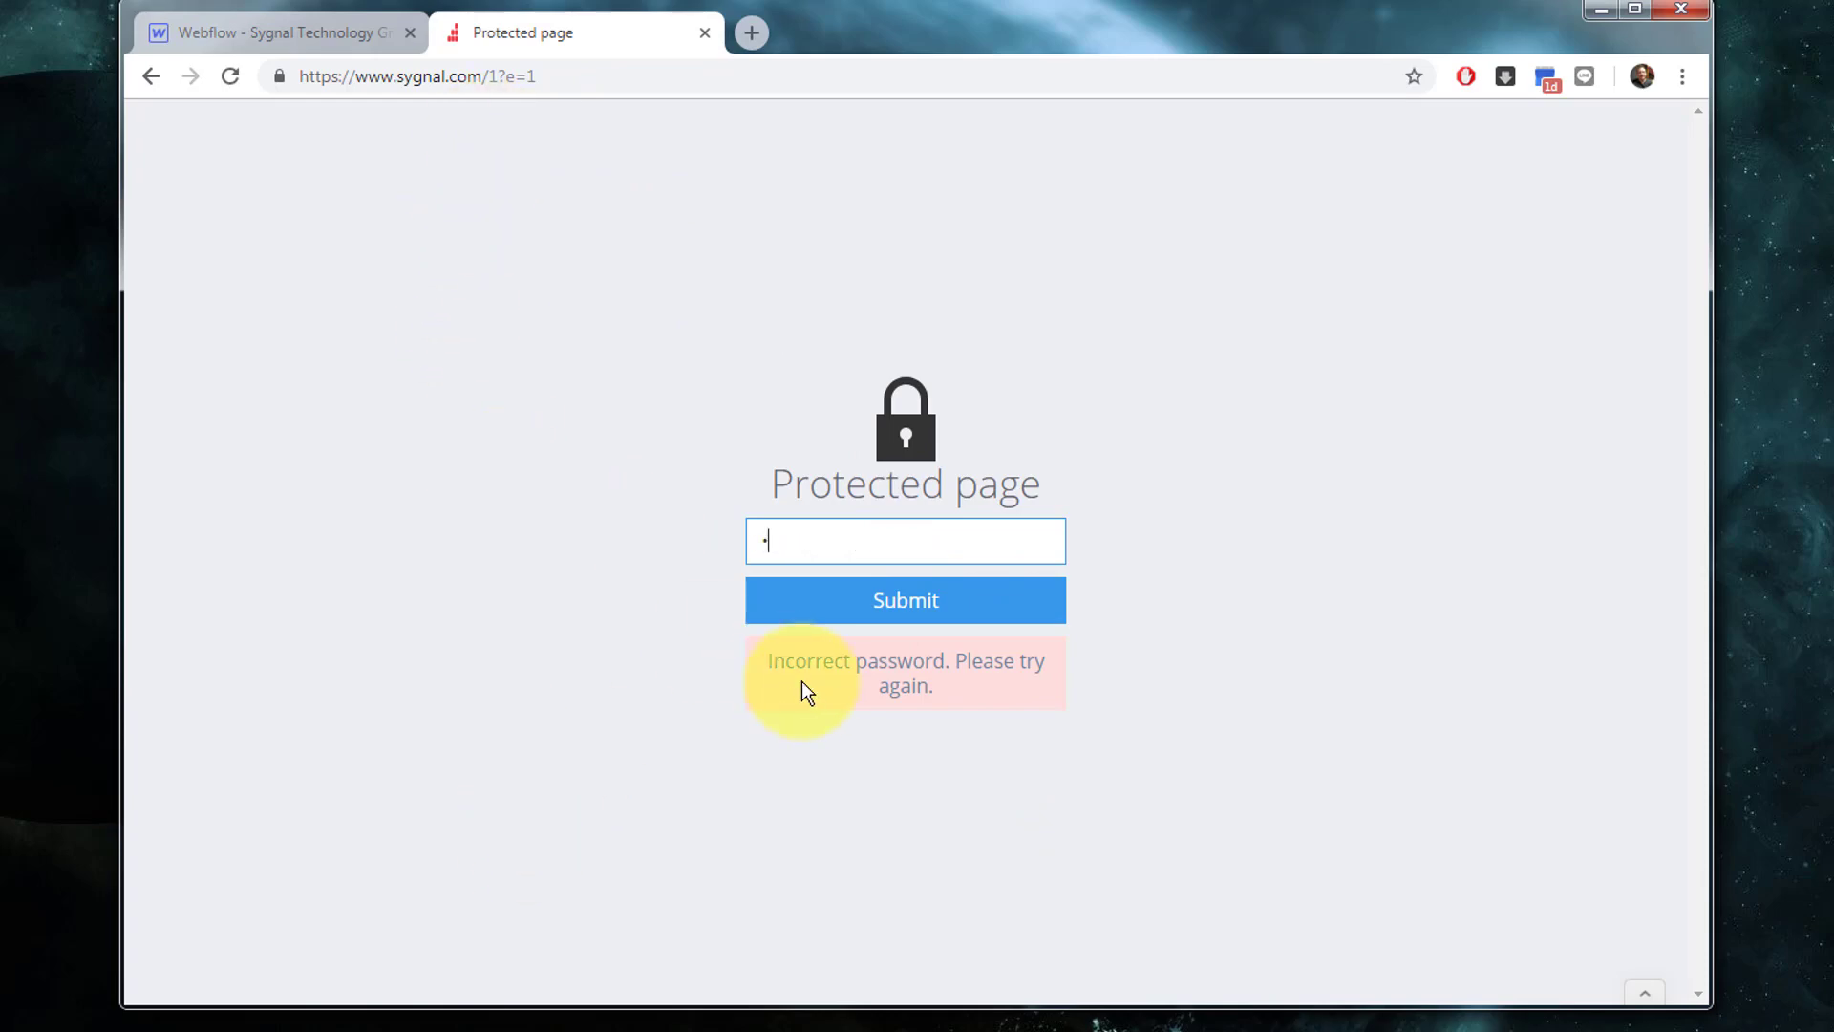
{"action": "left_click", "coordinate": [920, 610]}
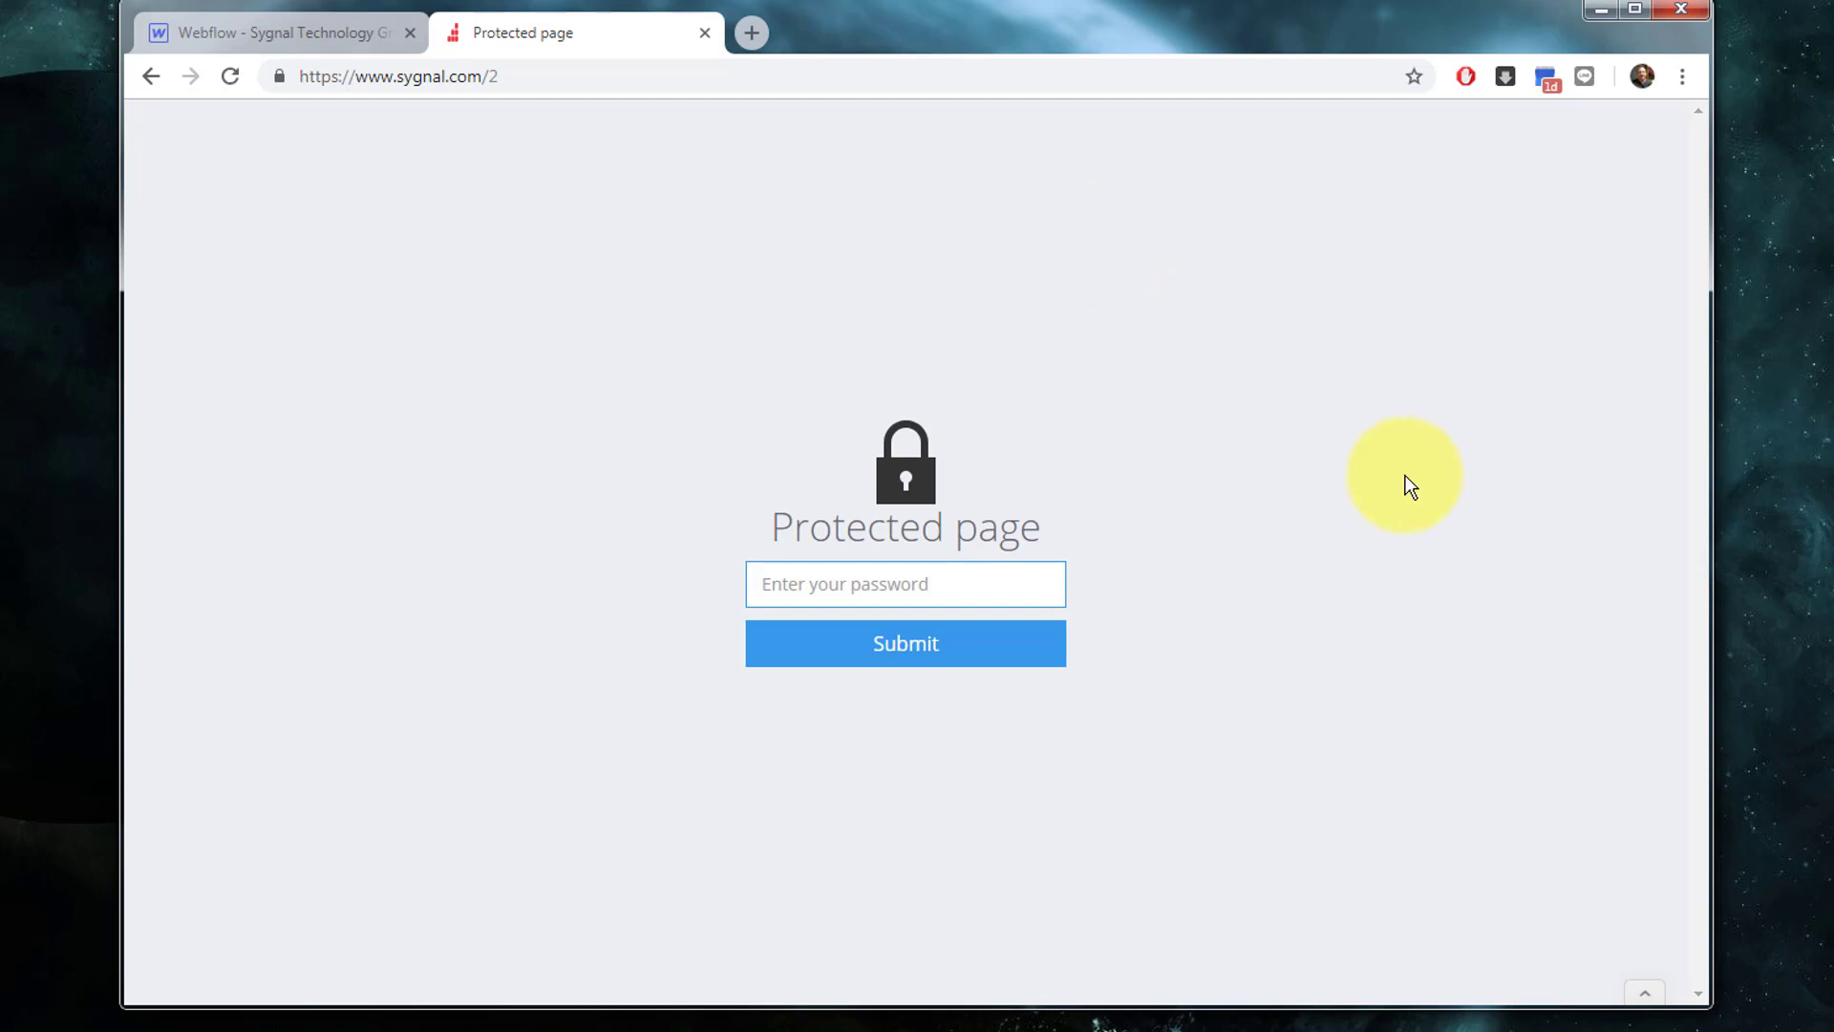
Step: Enter the password on the live /2 page to reveal its '/2' heading
{"action": "type", "text": "1"}
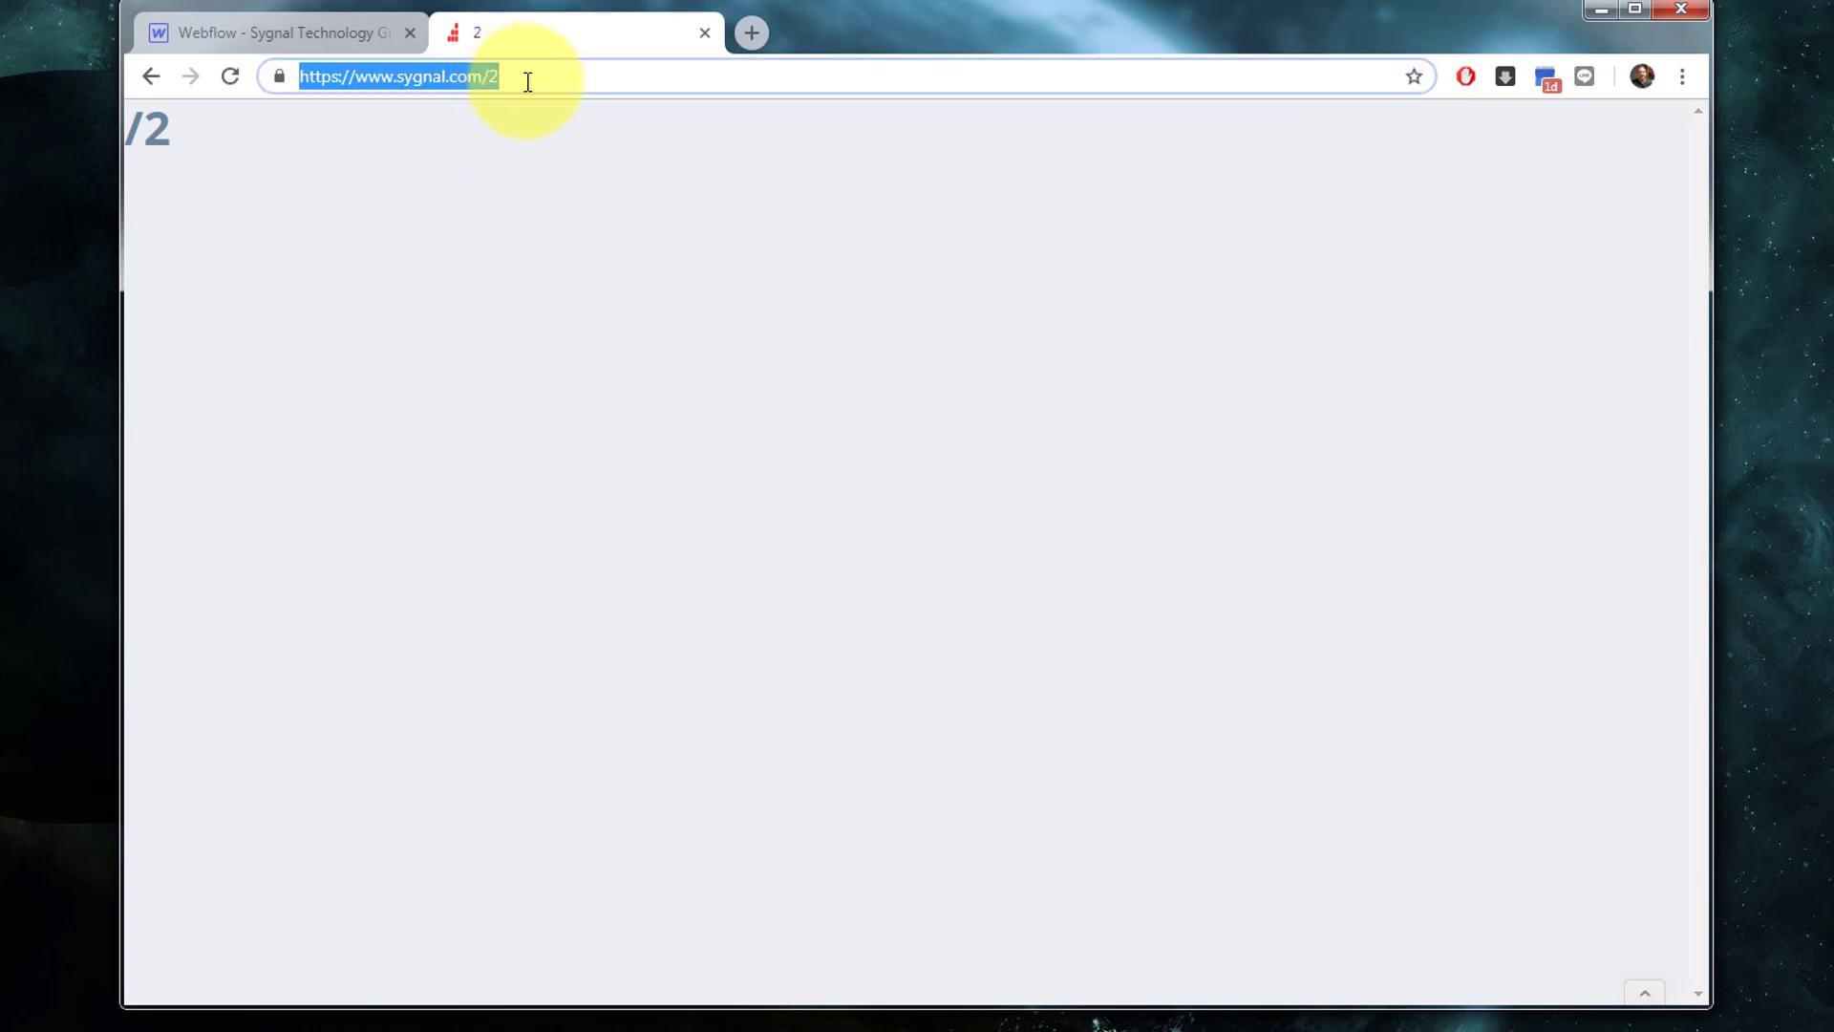
{"action": "left_click", "coordinate": [508, 81]}
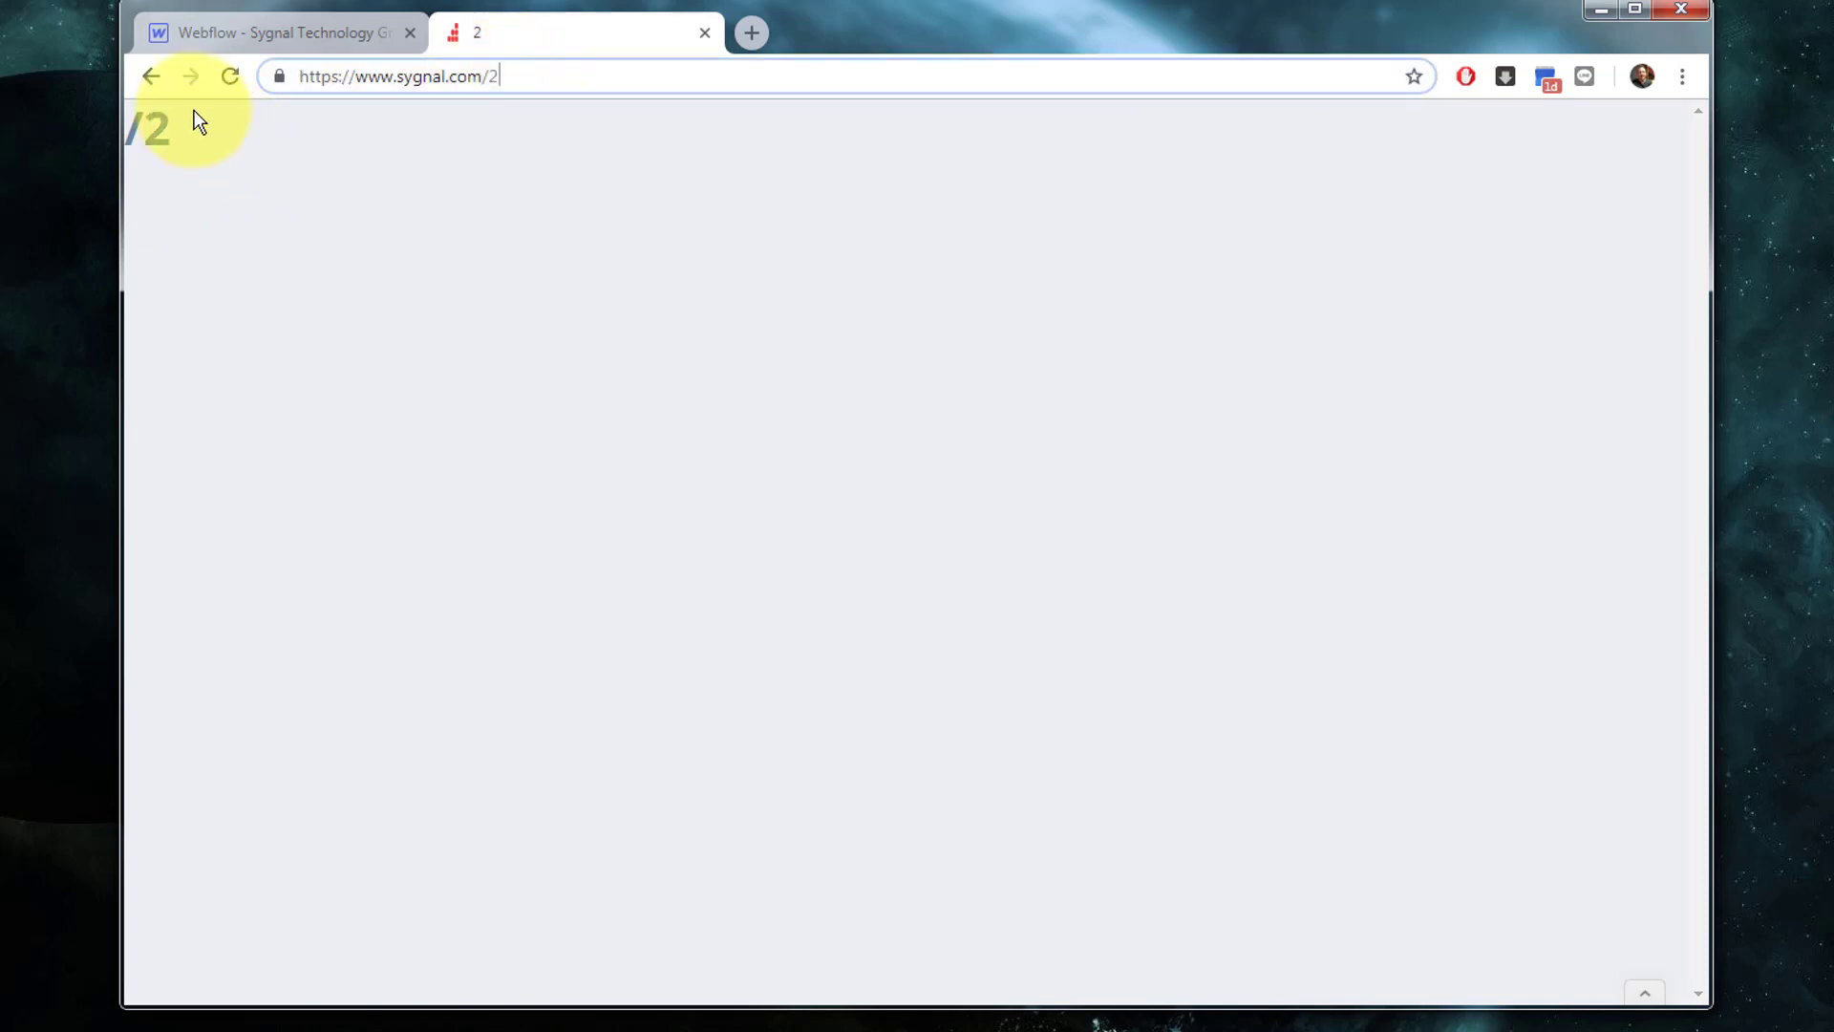
Step: Revisit the live /1 and /2 pages, which now load without a password prompt
{"action": "key", "text": "BackSpace"}
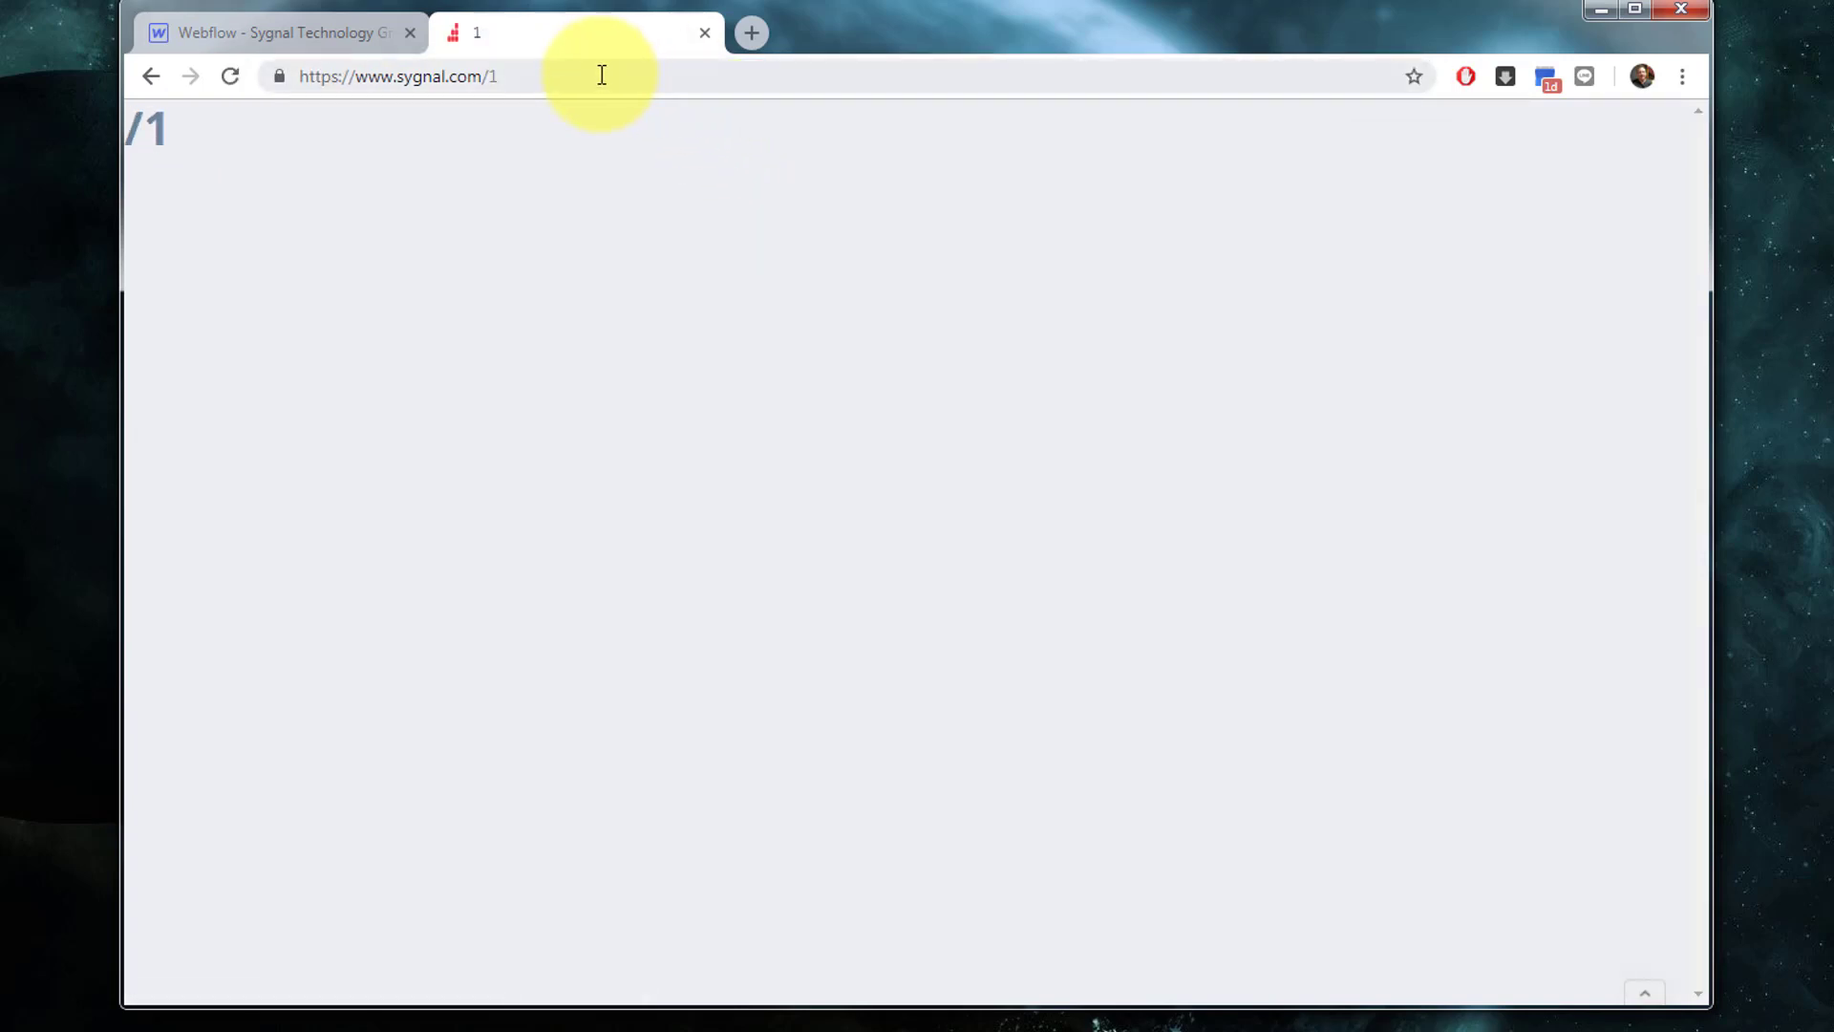
{"action": "left_click", "coordinate": [632, 75]}
{"action": "key", "text": "BackSpace"}
{"action": "type", "text": "2"}
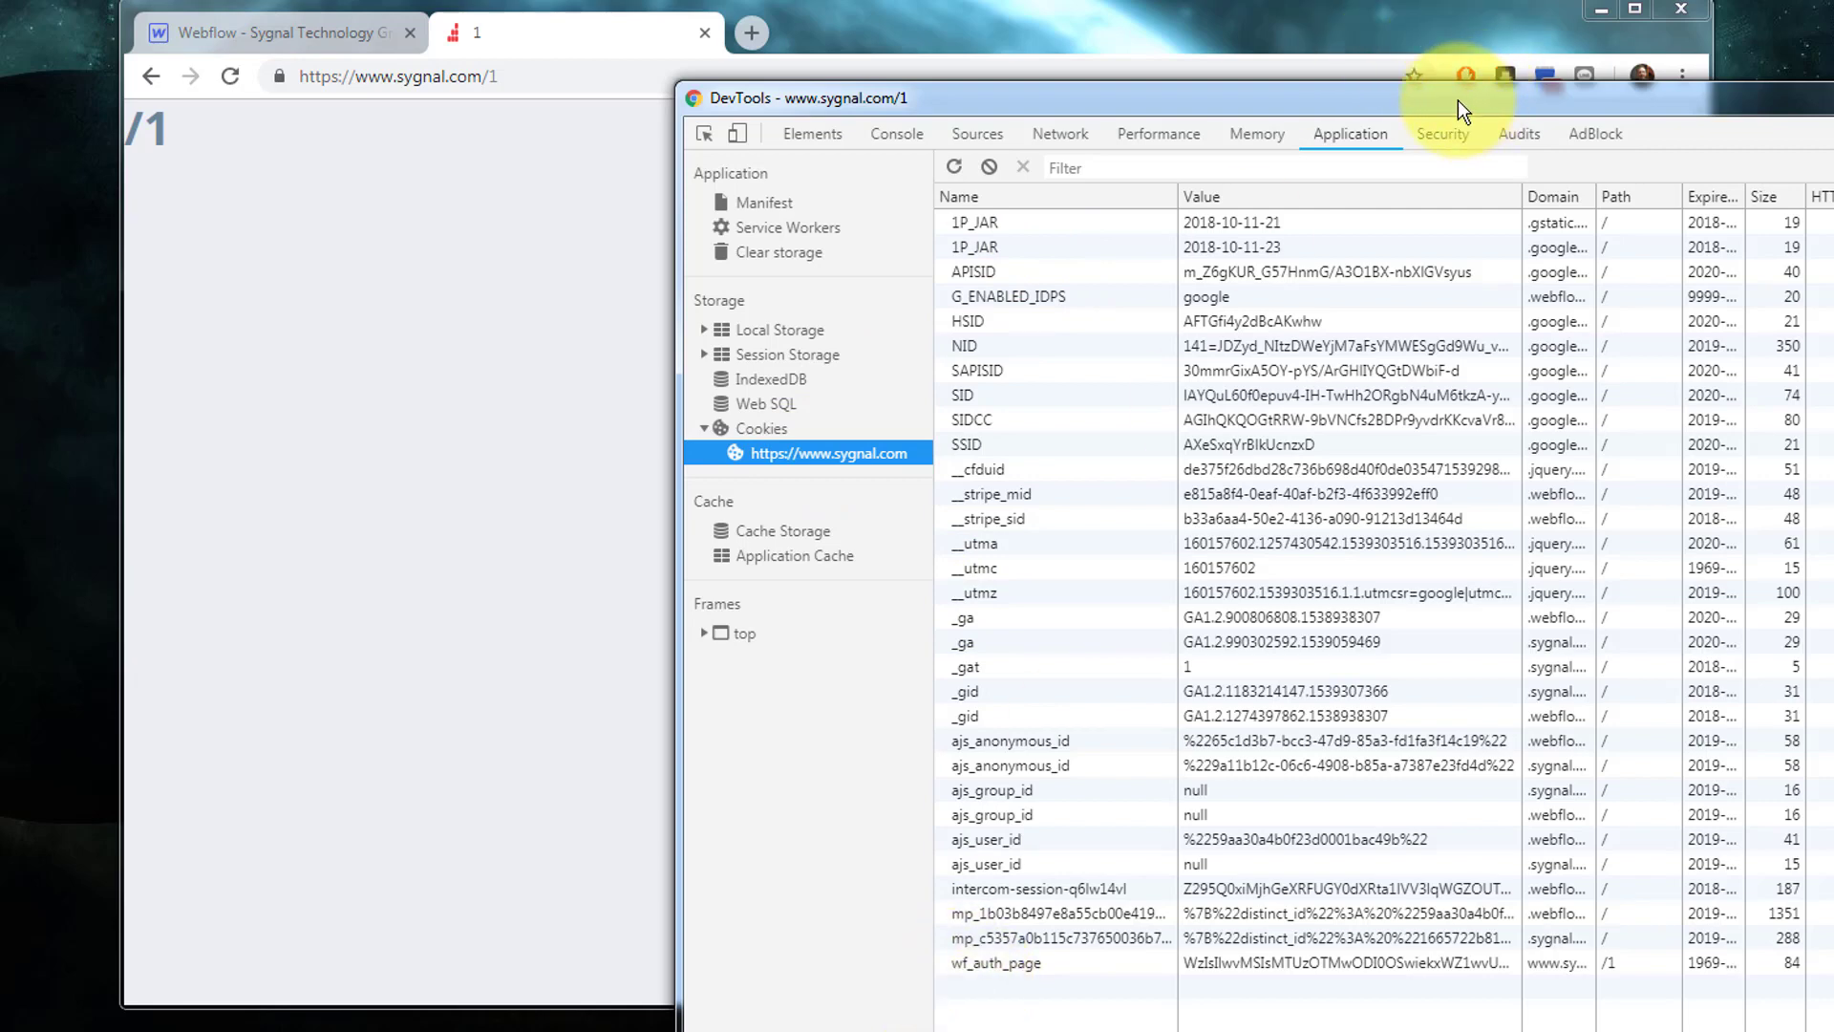
Step: Select the wf_auth_page cookie in DevTools, then load live page /2 instead of /1
{"action": "left_click_drag", "start_coordinate": [1445, 95], "coordinate": [1286, 53]}
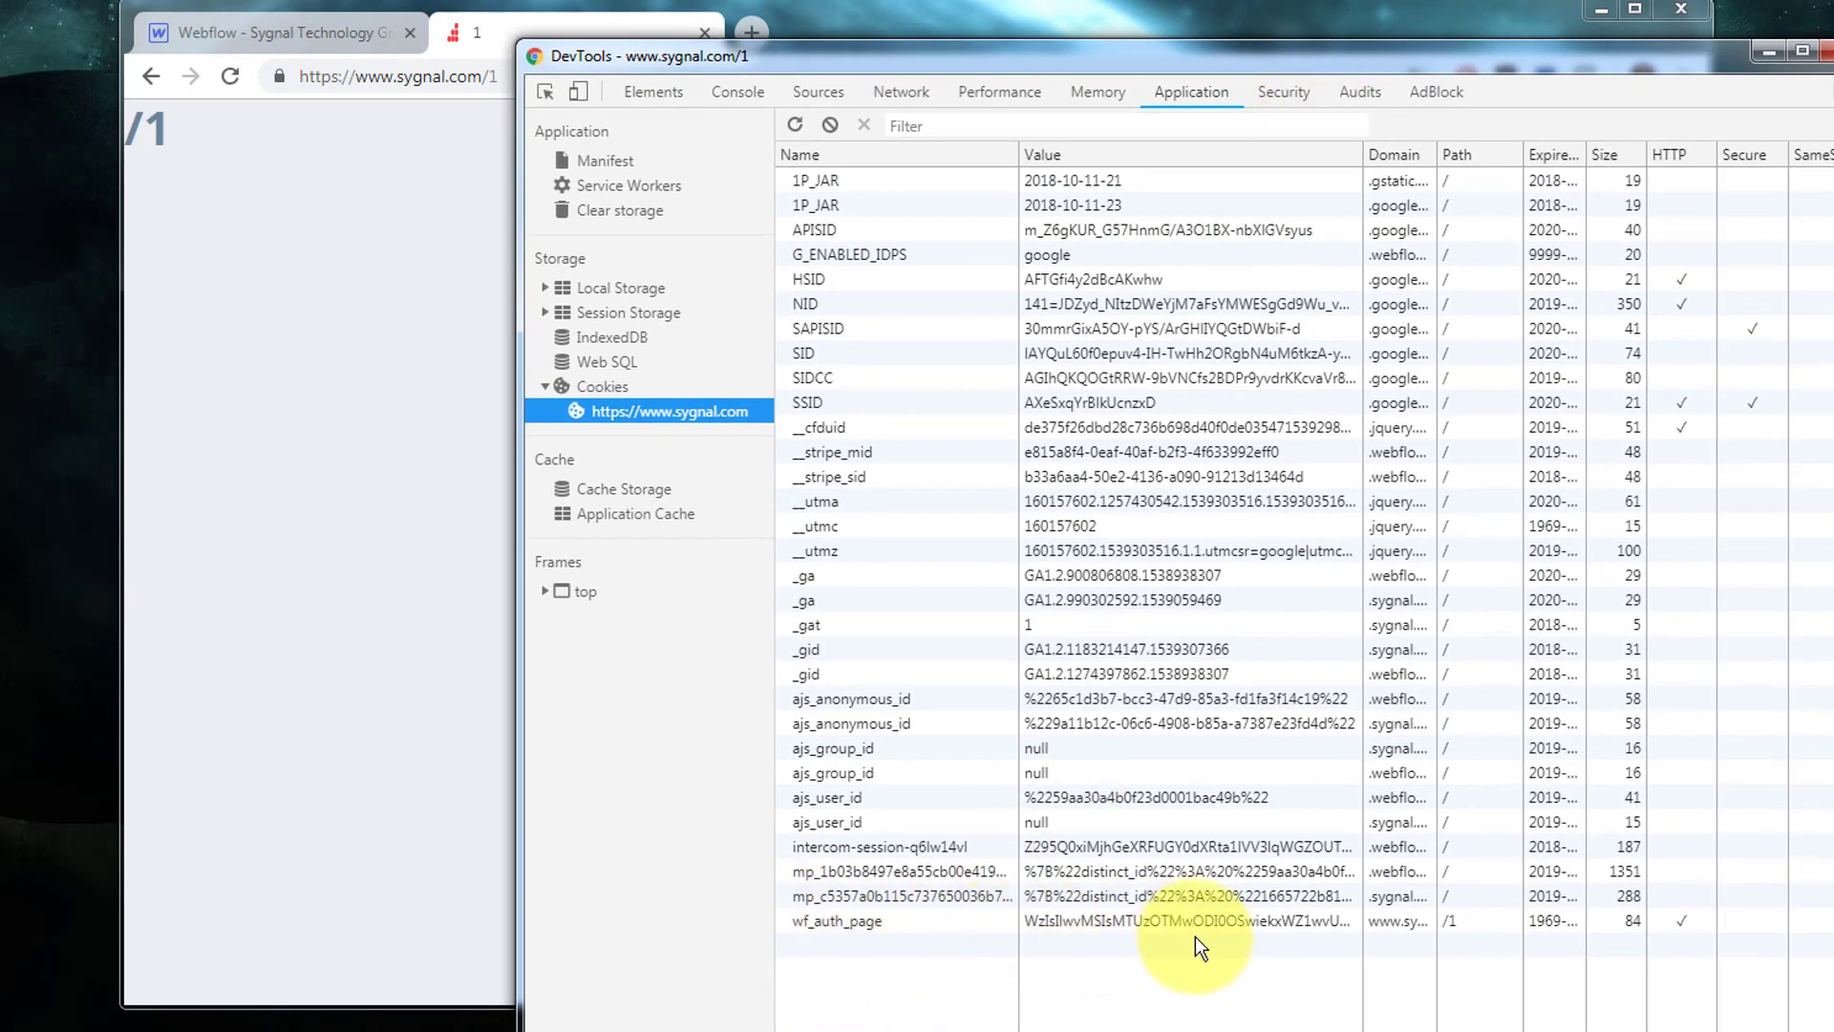
{"action": "left_click", "coordinate": [1452, 923]}
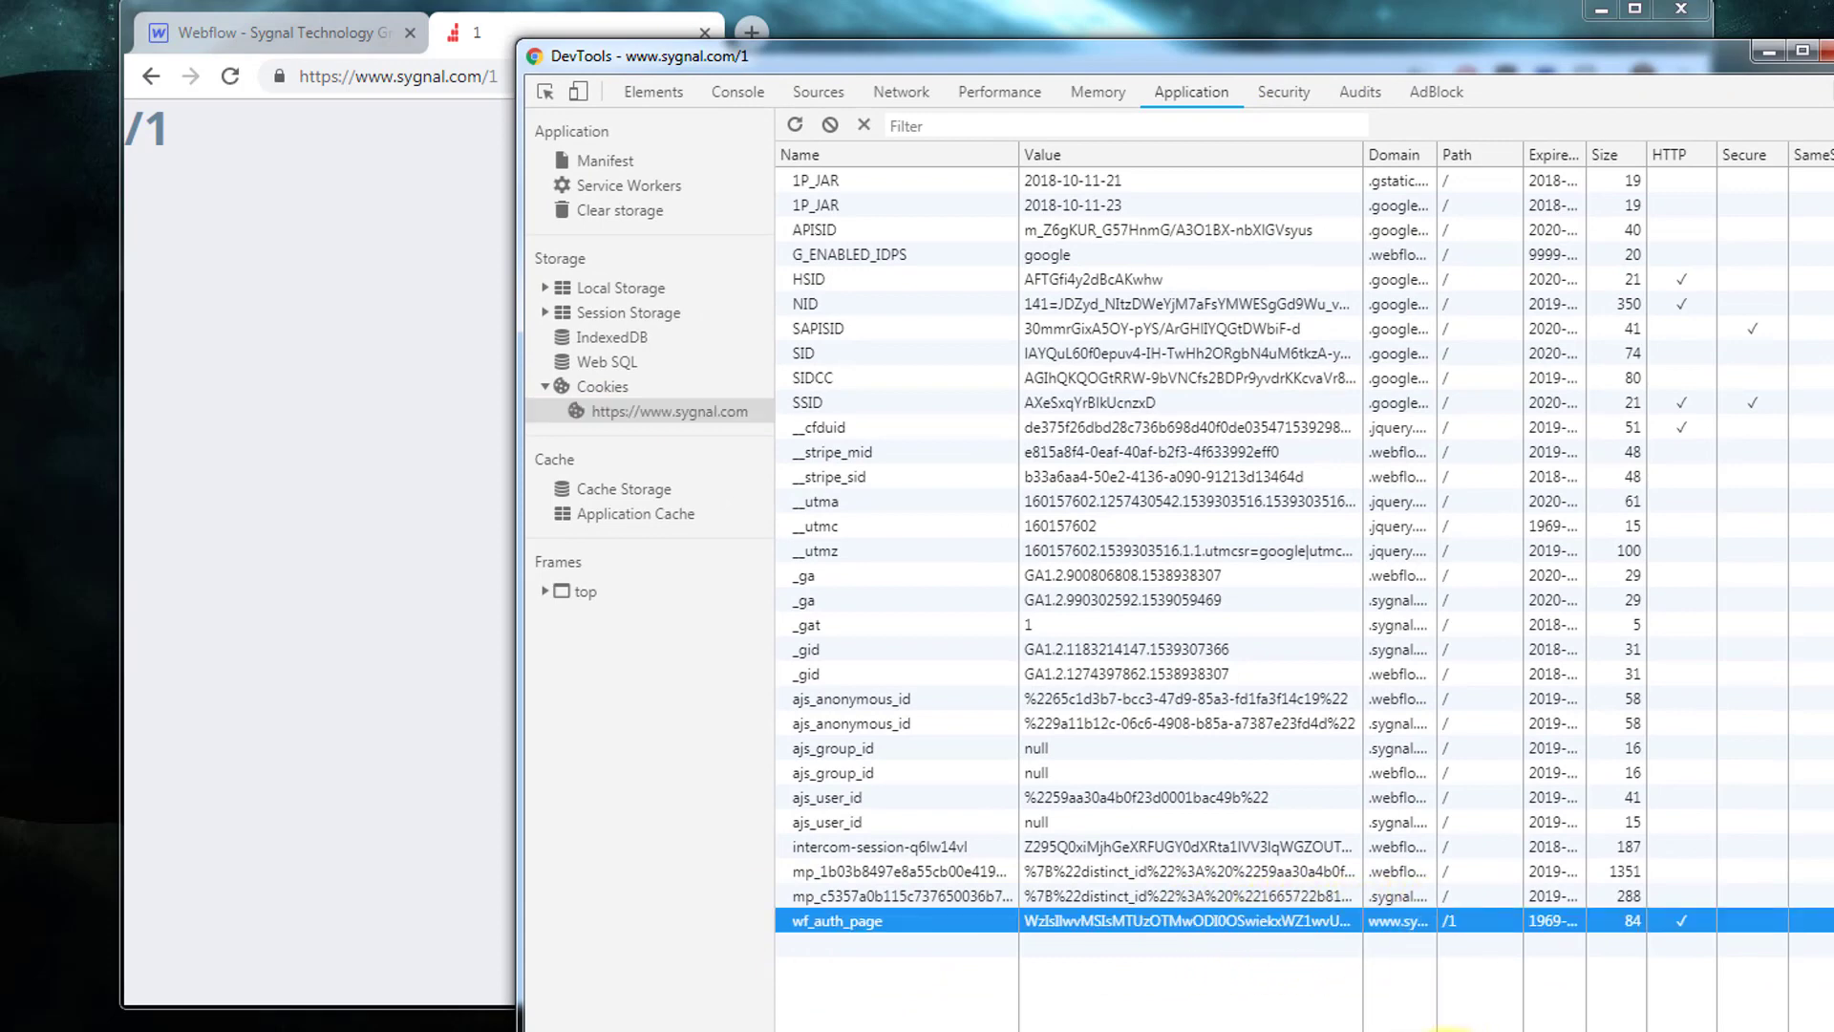
{"action": "left_click", "coordinate": [417, 271]}
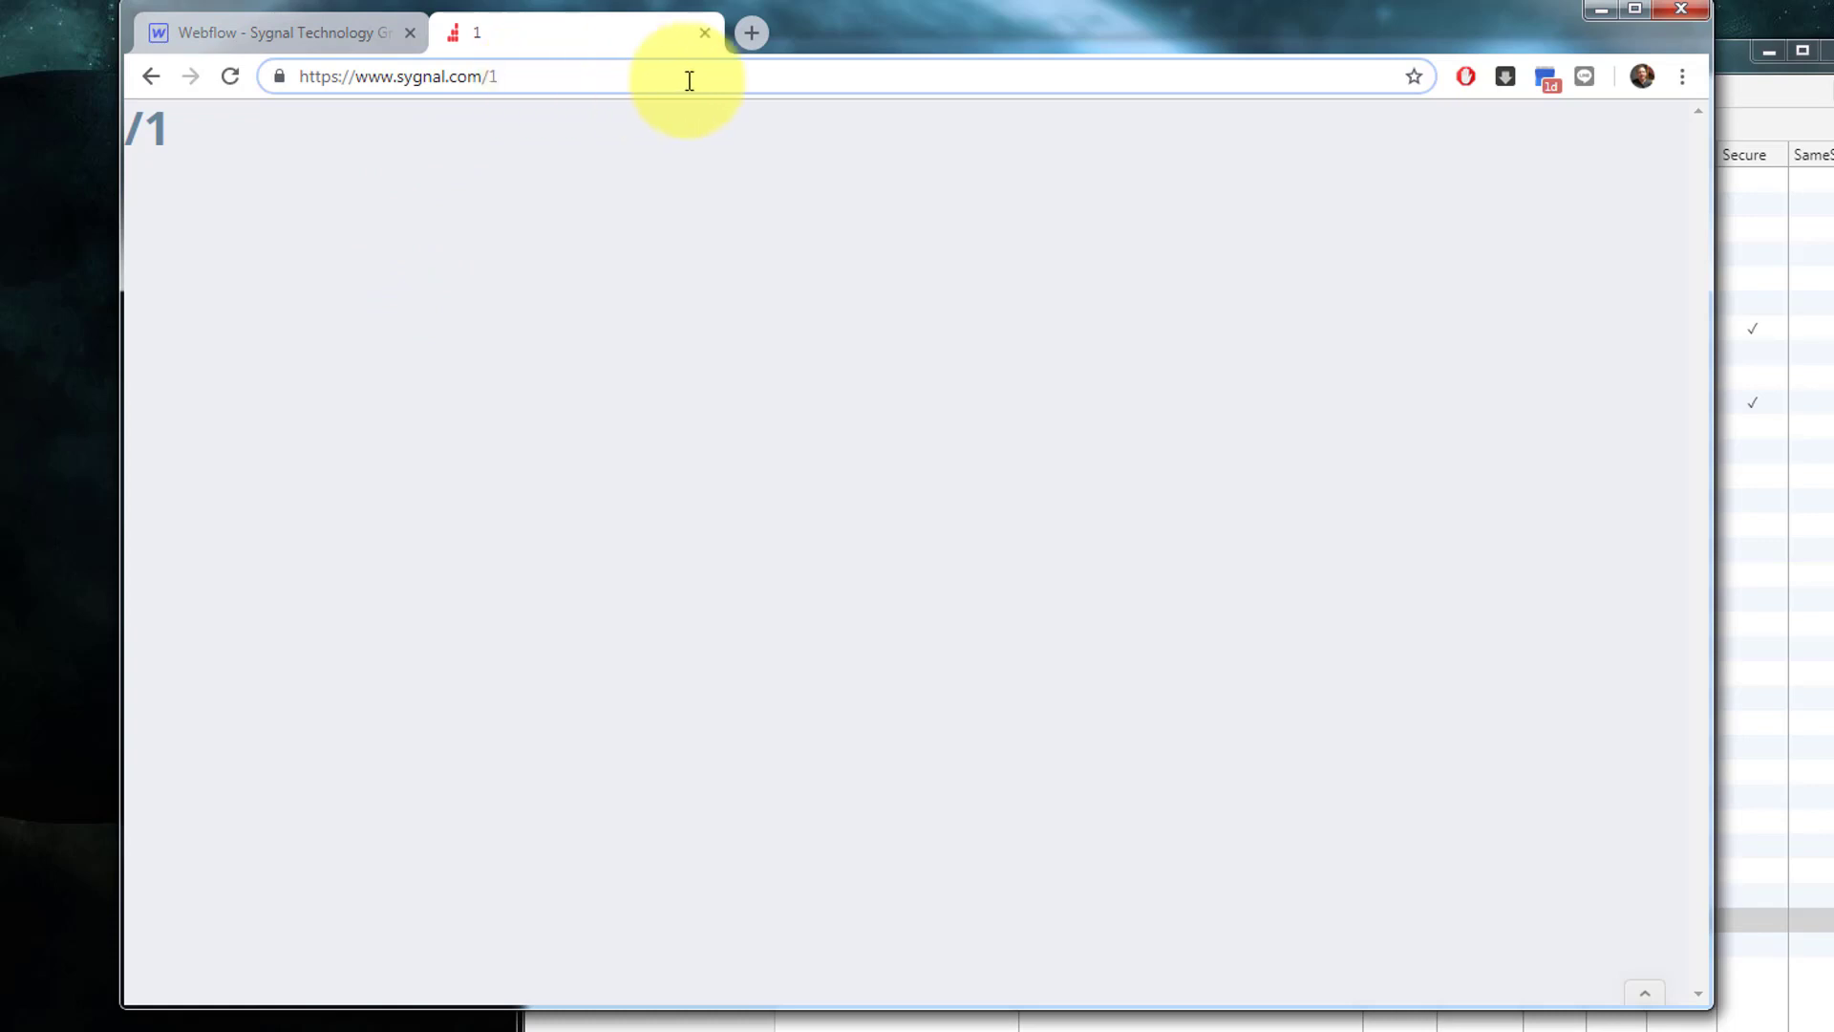
{"action": "key", "text": "BackSpace"}
{"action": "type", "text": "2"}
{"action": "key", "text": "Return"}
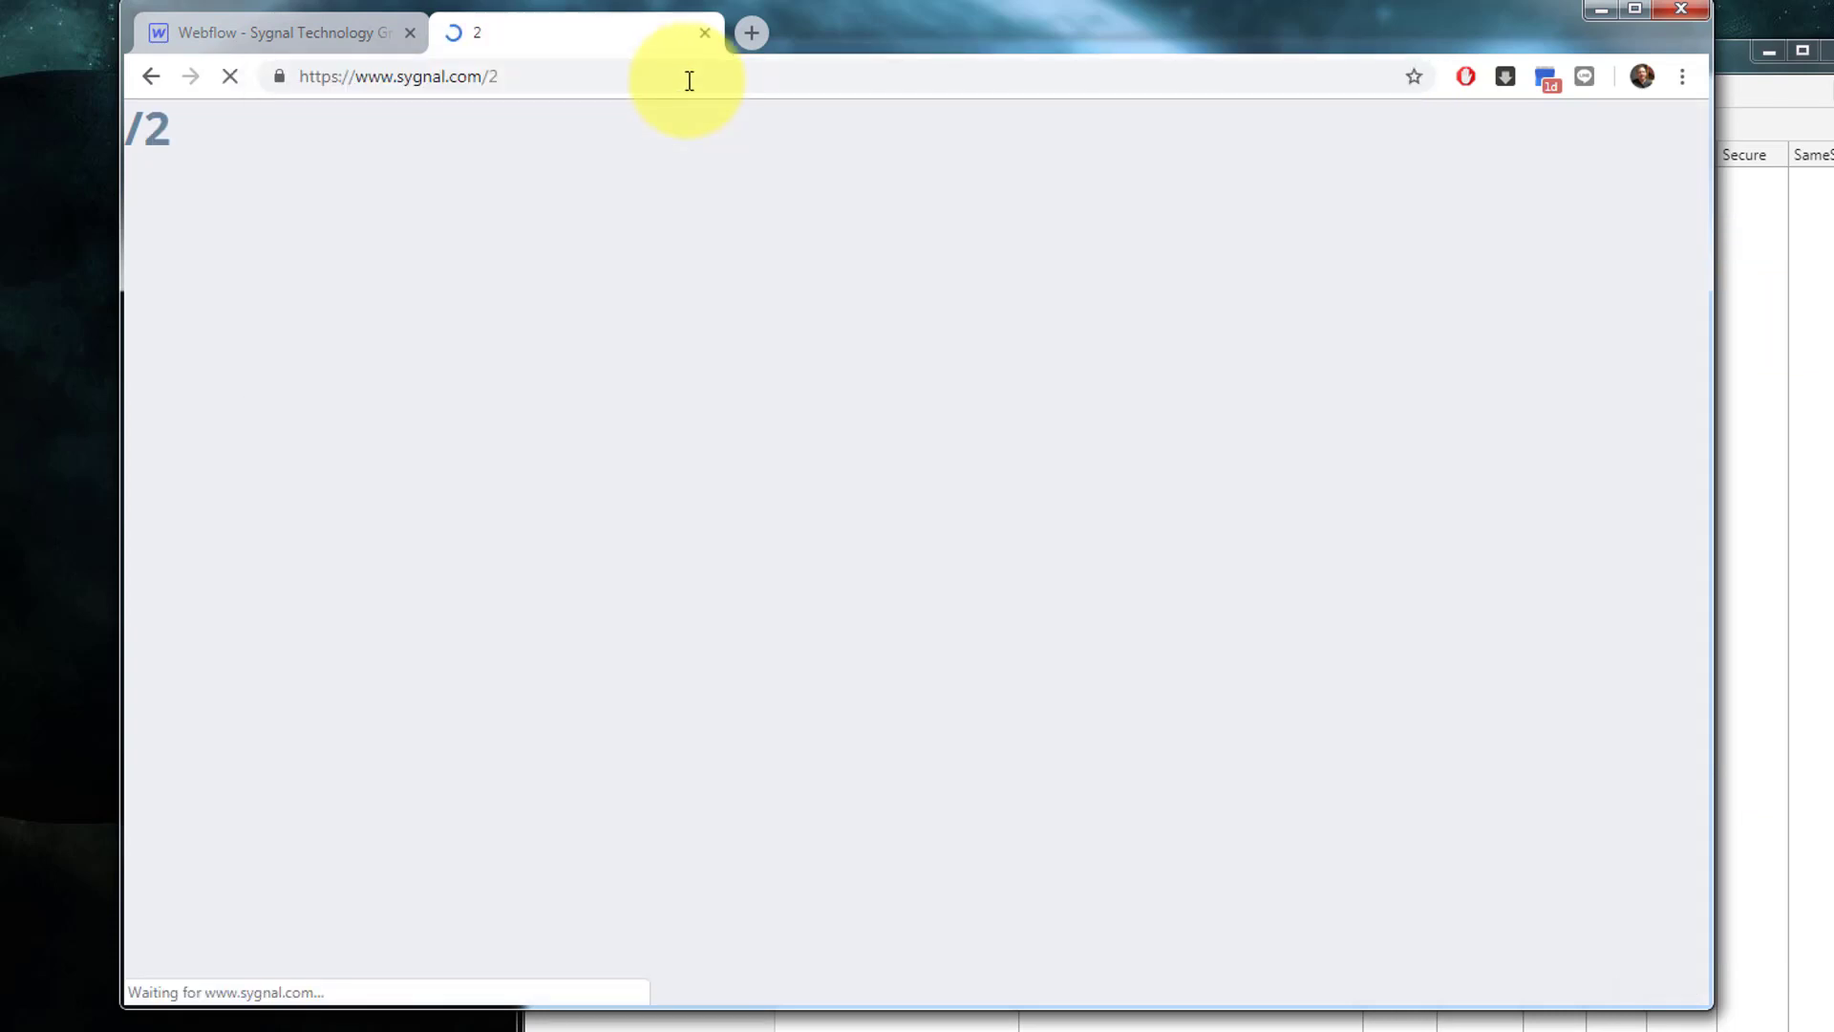
Step: Inspect the wf_auth_page cookie's Path value, now scoped to /2 after visiting /2/a
{"action": "key", "text": "alt+Tab"}
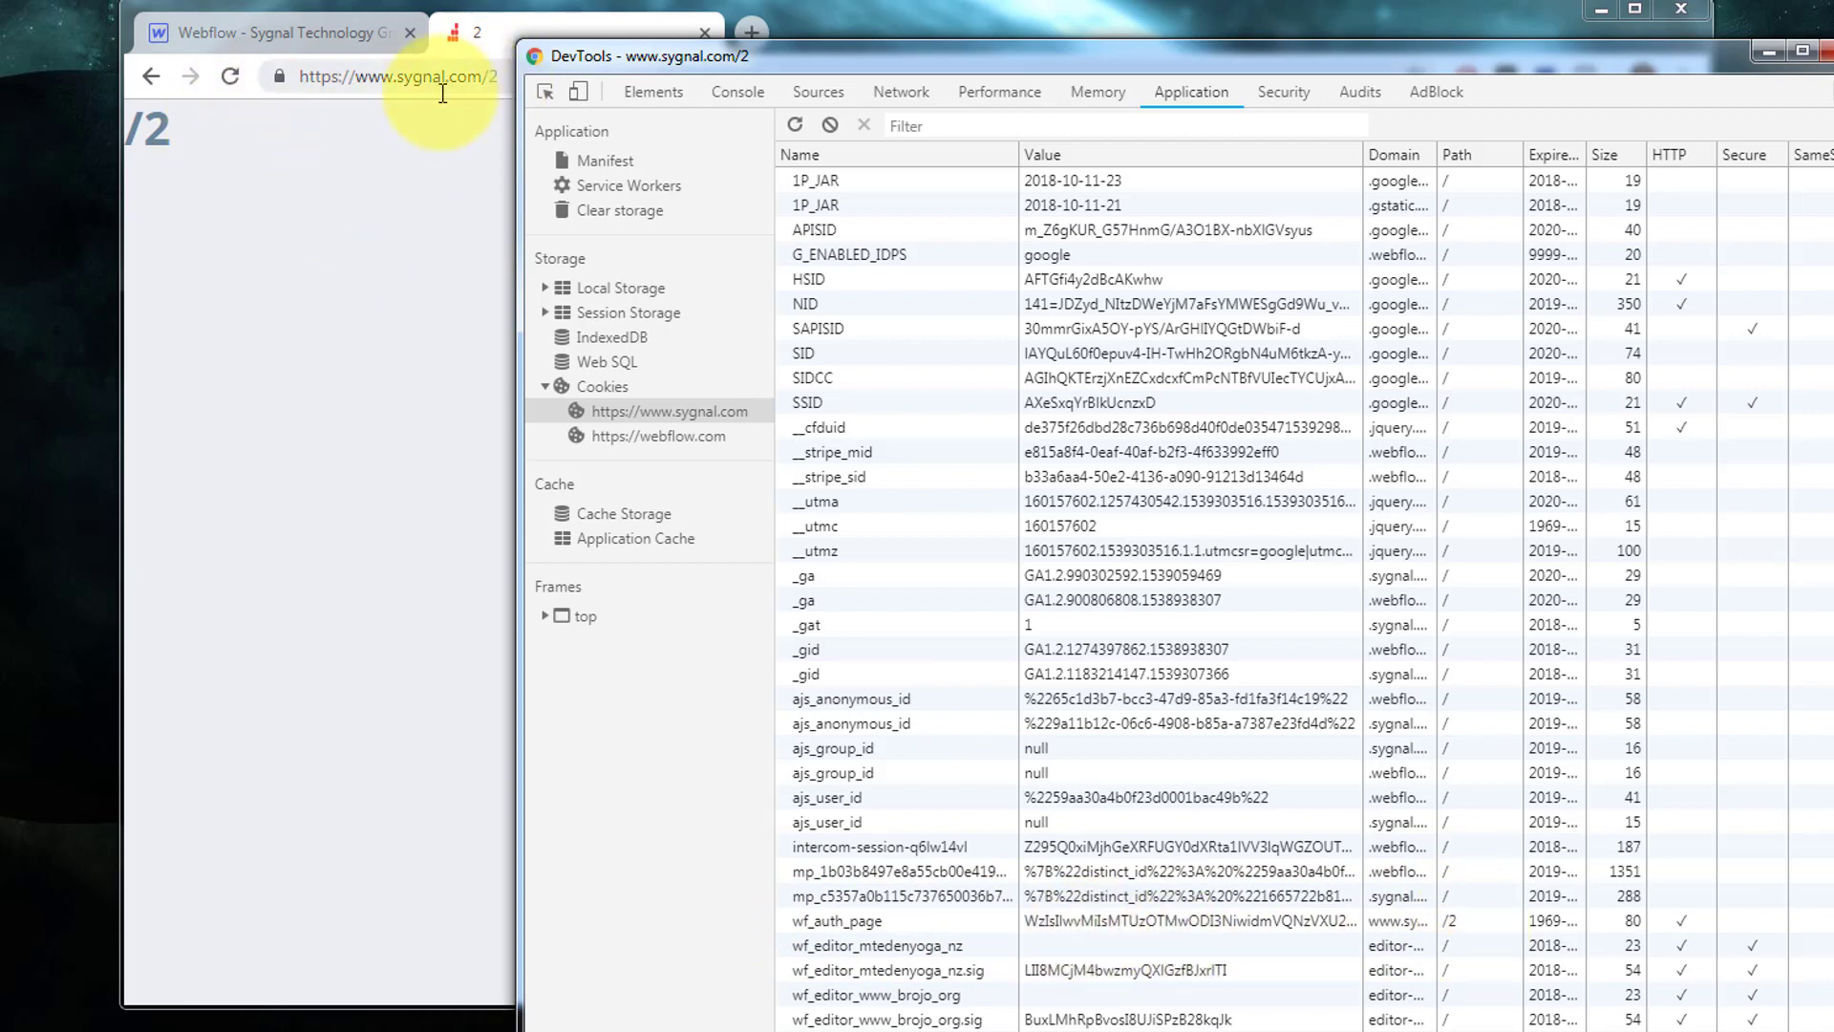
{"action": "left_click", "coordinate": [450, 76]}
{"action": "left_click", "coordinate": [520, 76]}
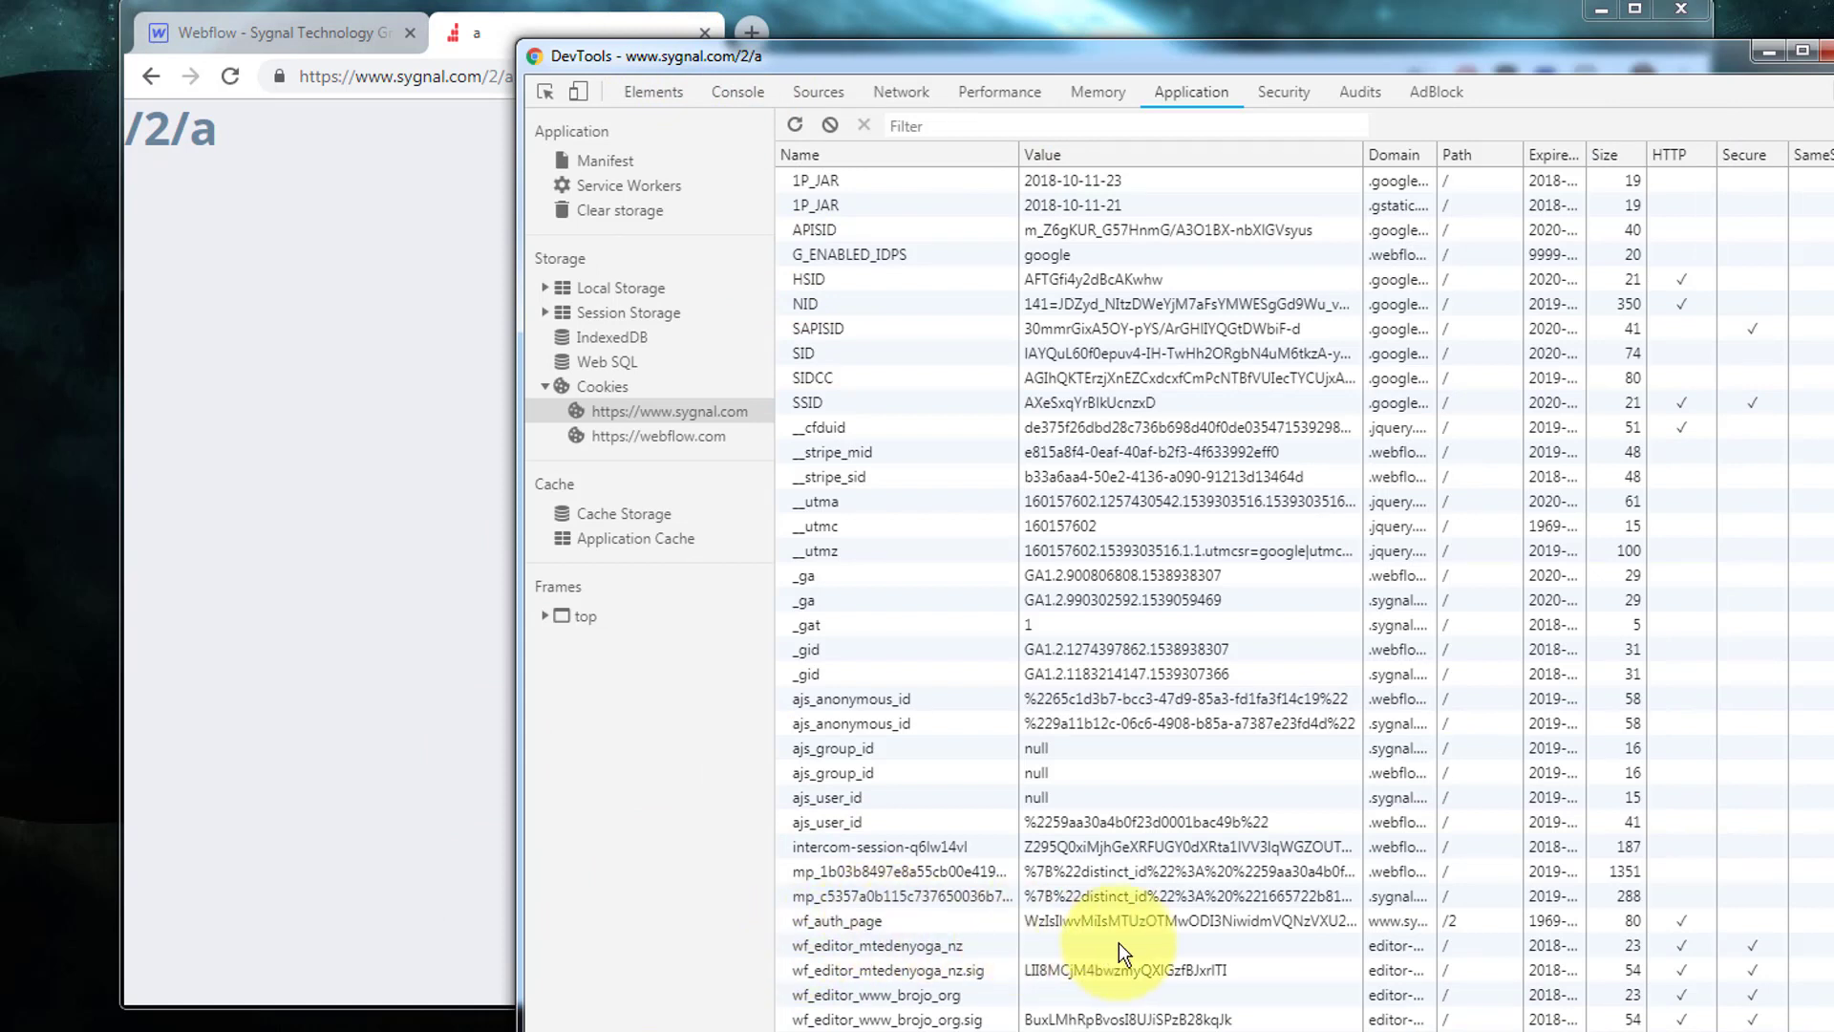
{"action": "left_click", "coordinate": [1458, 923]}
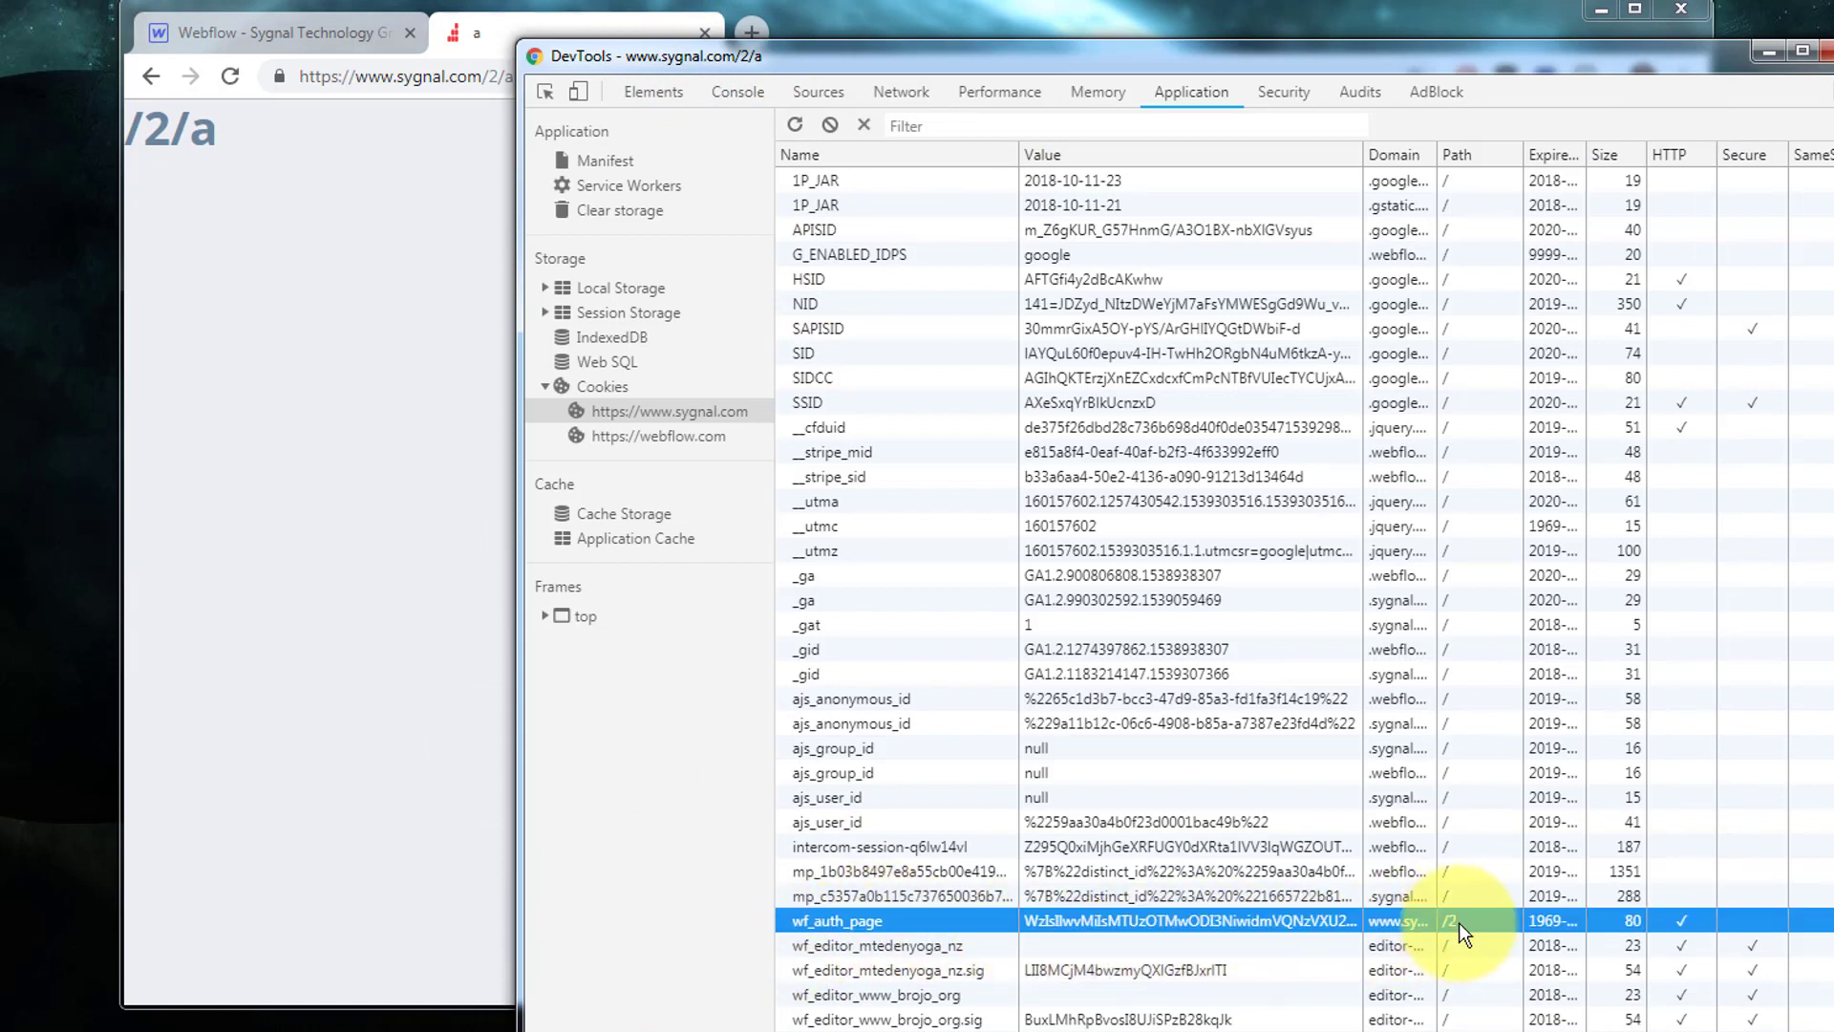
{"action": "double_click", "coordinate": [1454, 919]}
Step: Close the Publish panel in the Webflow Designer and try dragging page a around folder 2
{"action": "left_click", "coordinate": [290, 33]}
{"action": "key", "text": "Escape"}
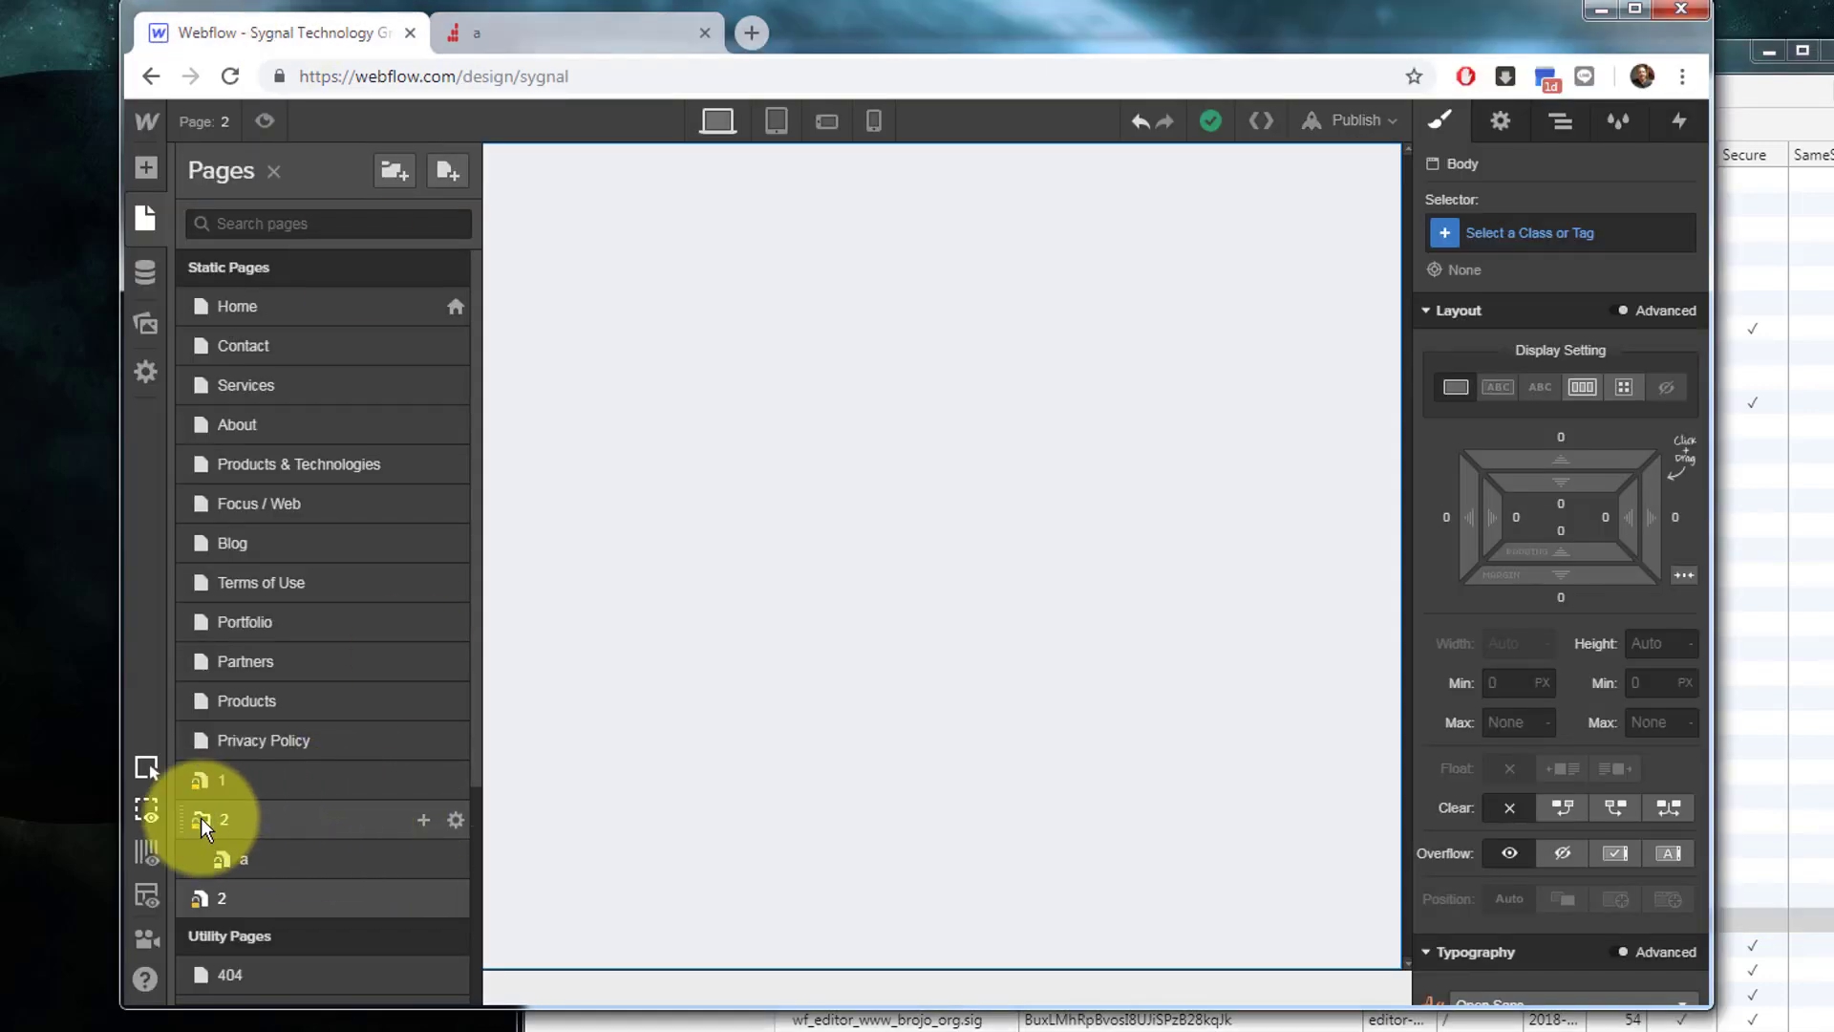
{"action": "mouse_move", "coordinate": [220, 839]}
{"action": "left_mouse_down"}
{"action": "mouse_move", "coordinate": [224, 902]}
{"action": "mouse_move", "coordinate": [235, 822]}
{"action": "mouse_move", "coordinate": [249, 898]}
{"action": "mouse_move", "coordinate": [249, 835]}
{"action": "left_mouse_up"}
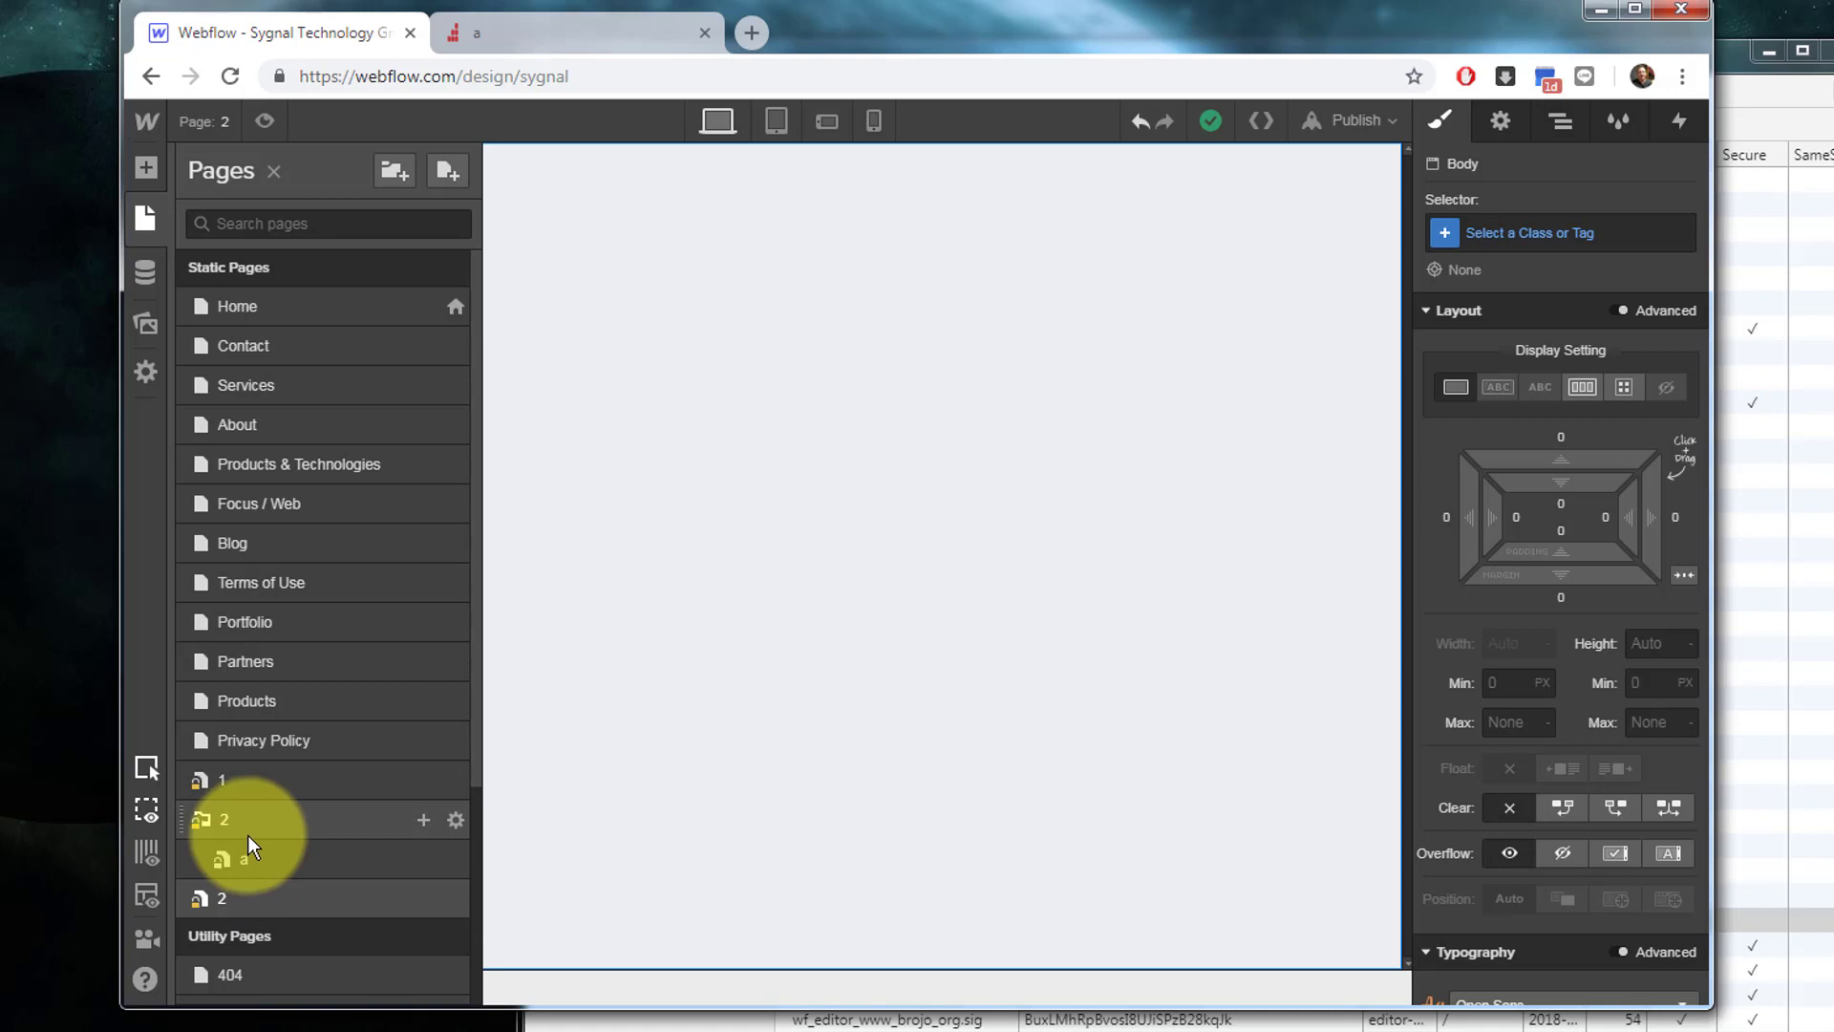
Step: Bring DevTools' Cookies table back to view wf_auth_page scoped to /2
{"action": "left_click", "coordinate": [1740, 63]}
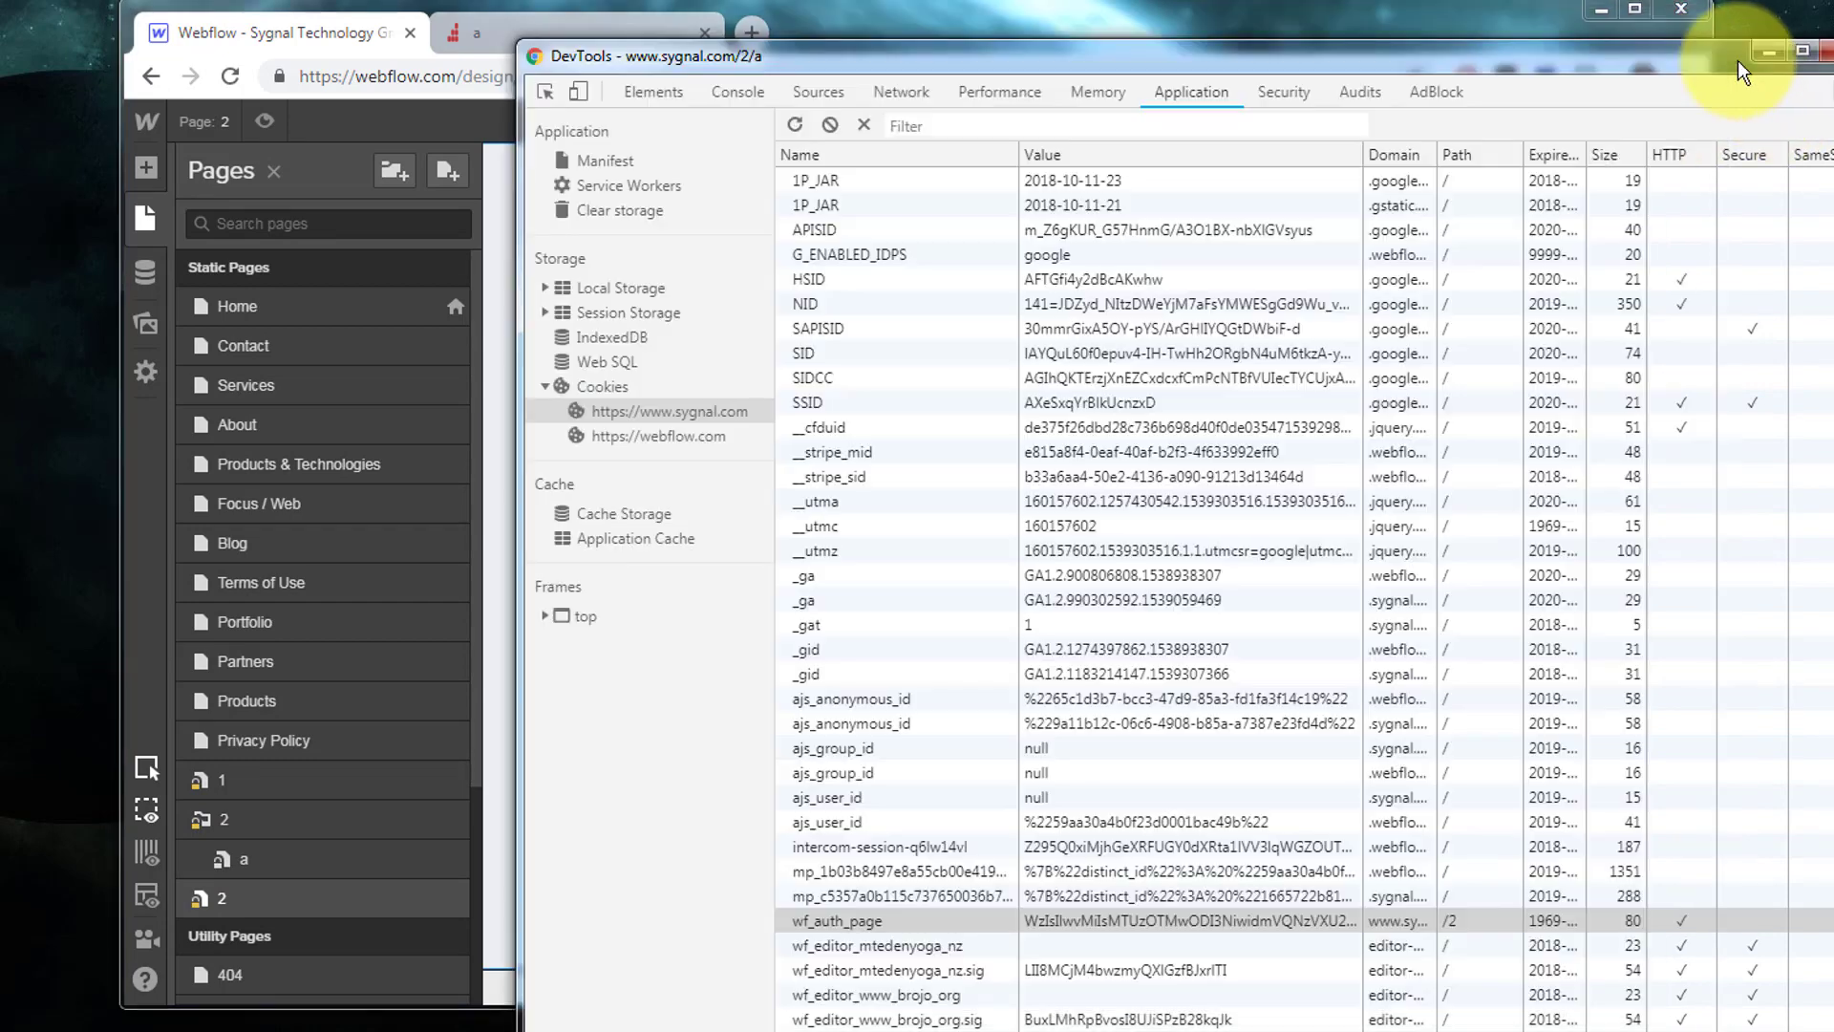